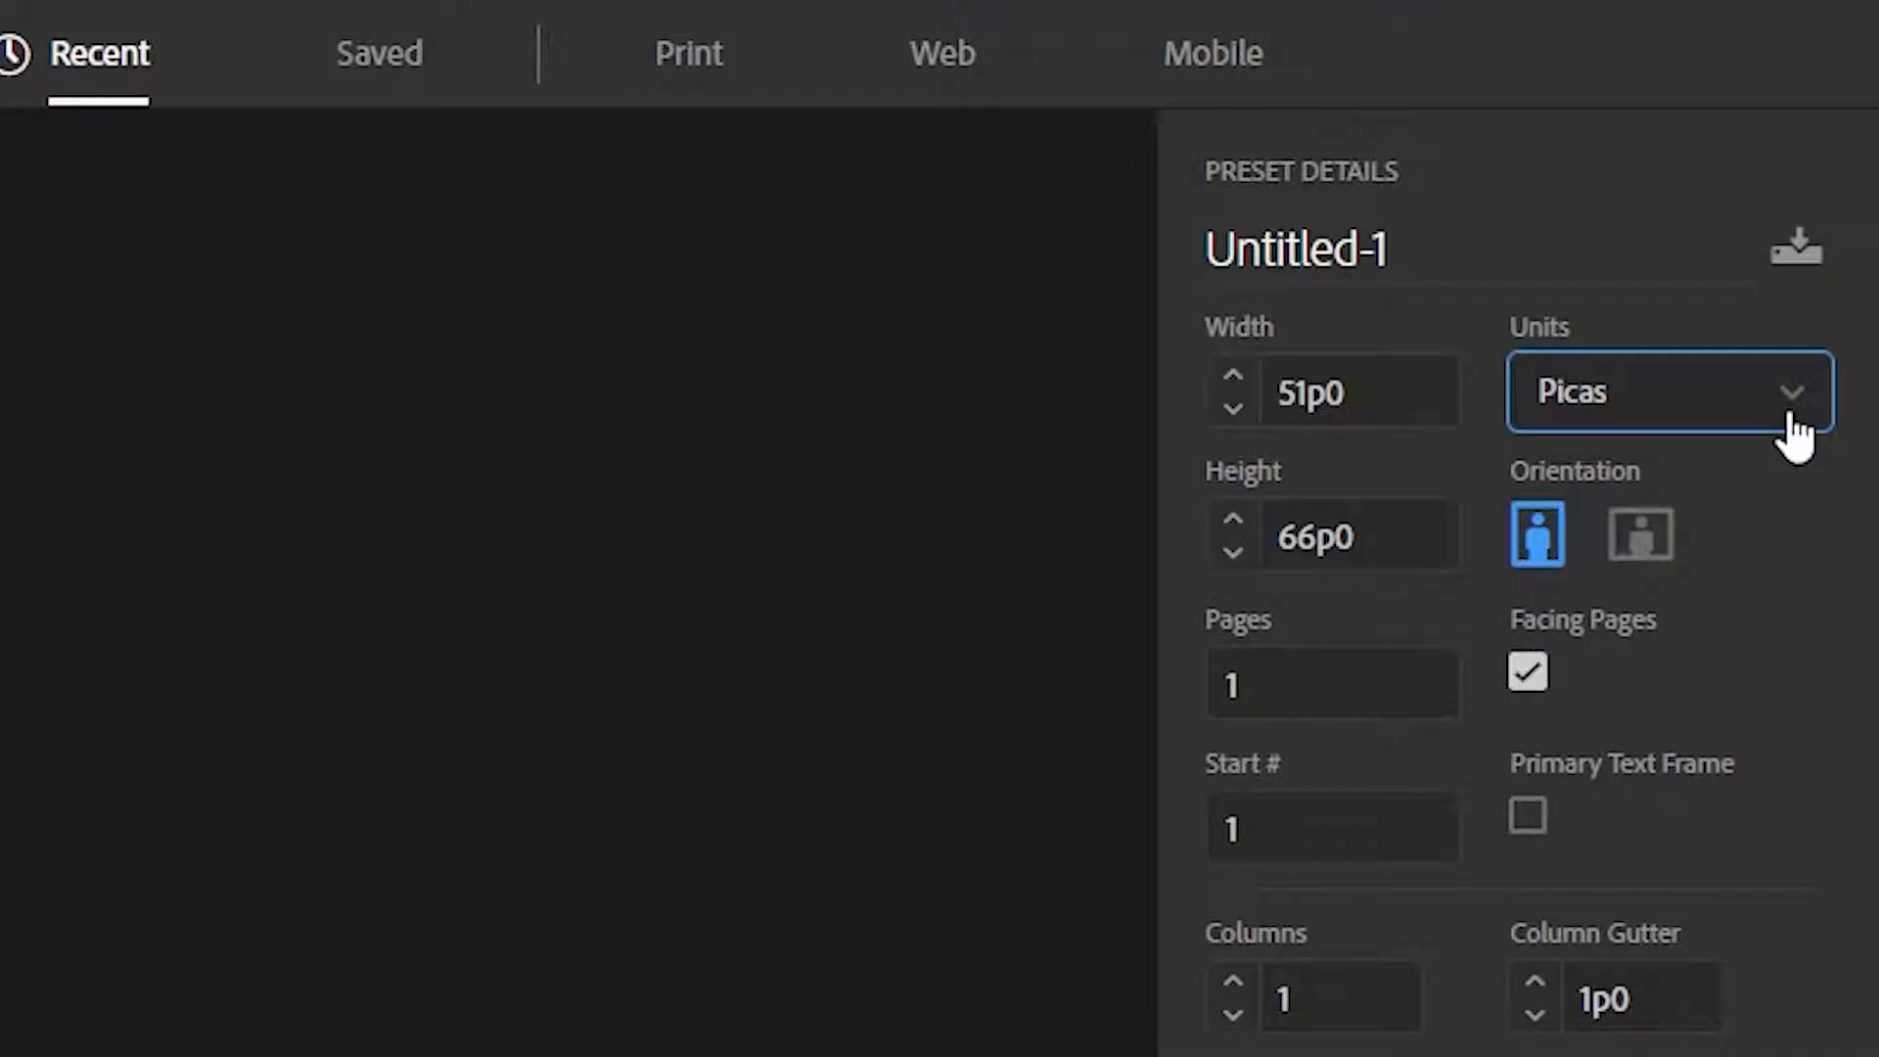
Step: Set the units to inches and create a new 8.5 x 11 in portrait document
{"action": "left_click", "coordinate": [1791, 419]}
{"action": "left_click", "coordinate": [1787, 418]}
{"action": "left_click", "coordinate": [698, 57]}
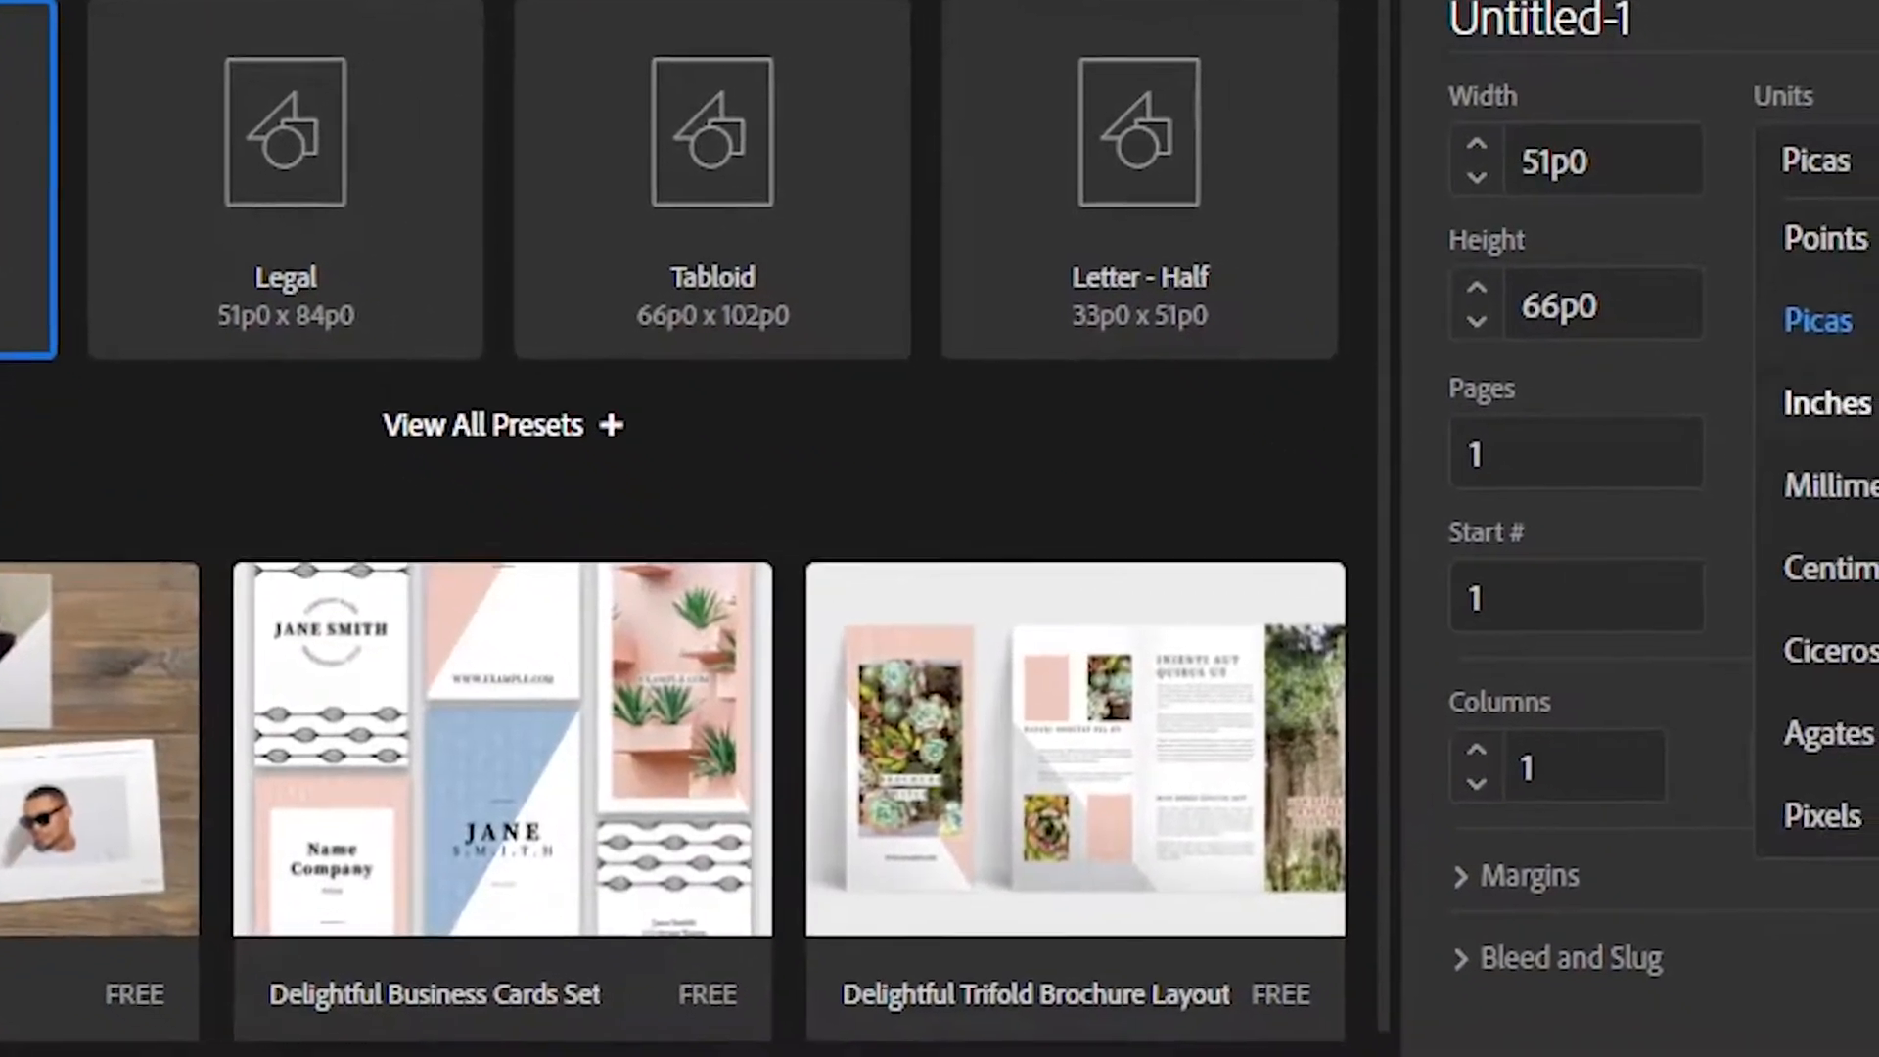
{"action": "left_click", "coordinate": [1828, 402]}
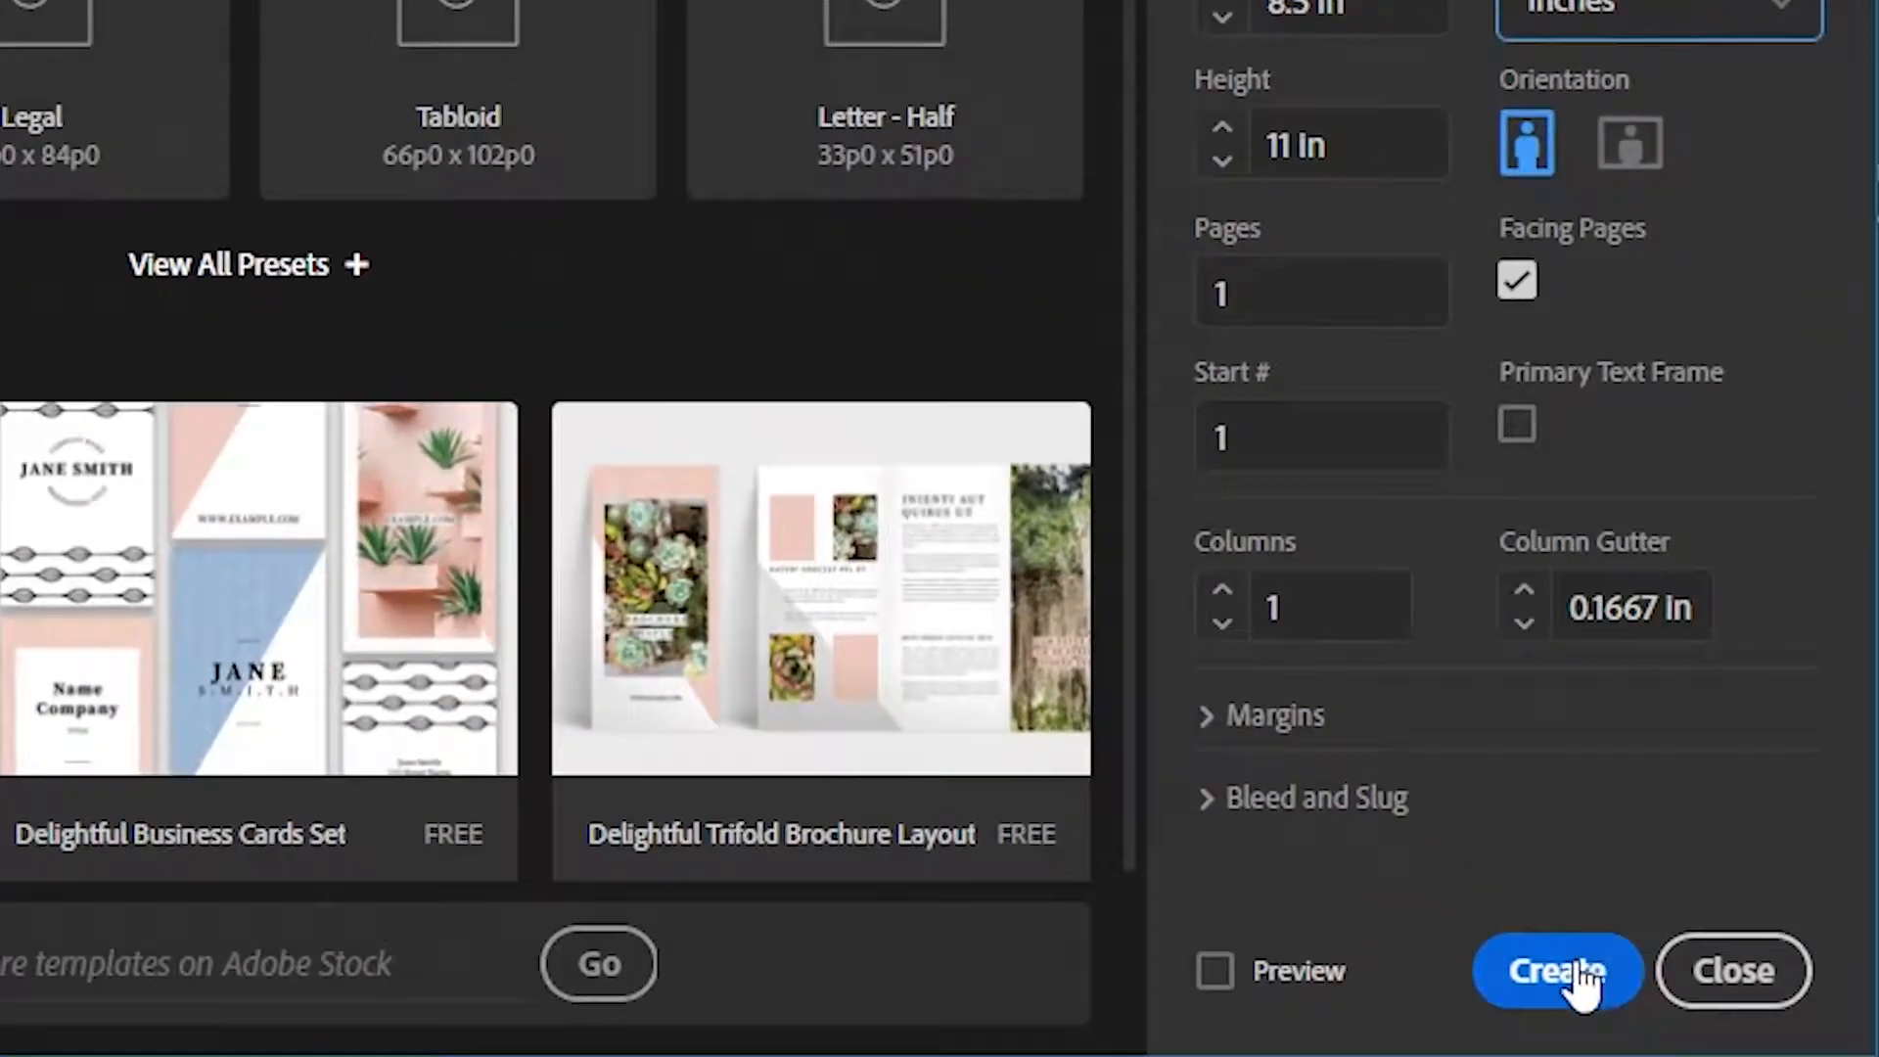
{"action": "left_click", "coordinate": [1578, 966]}
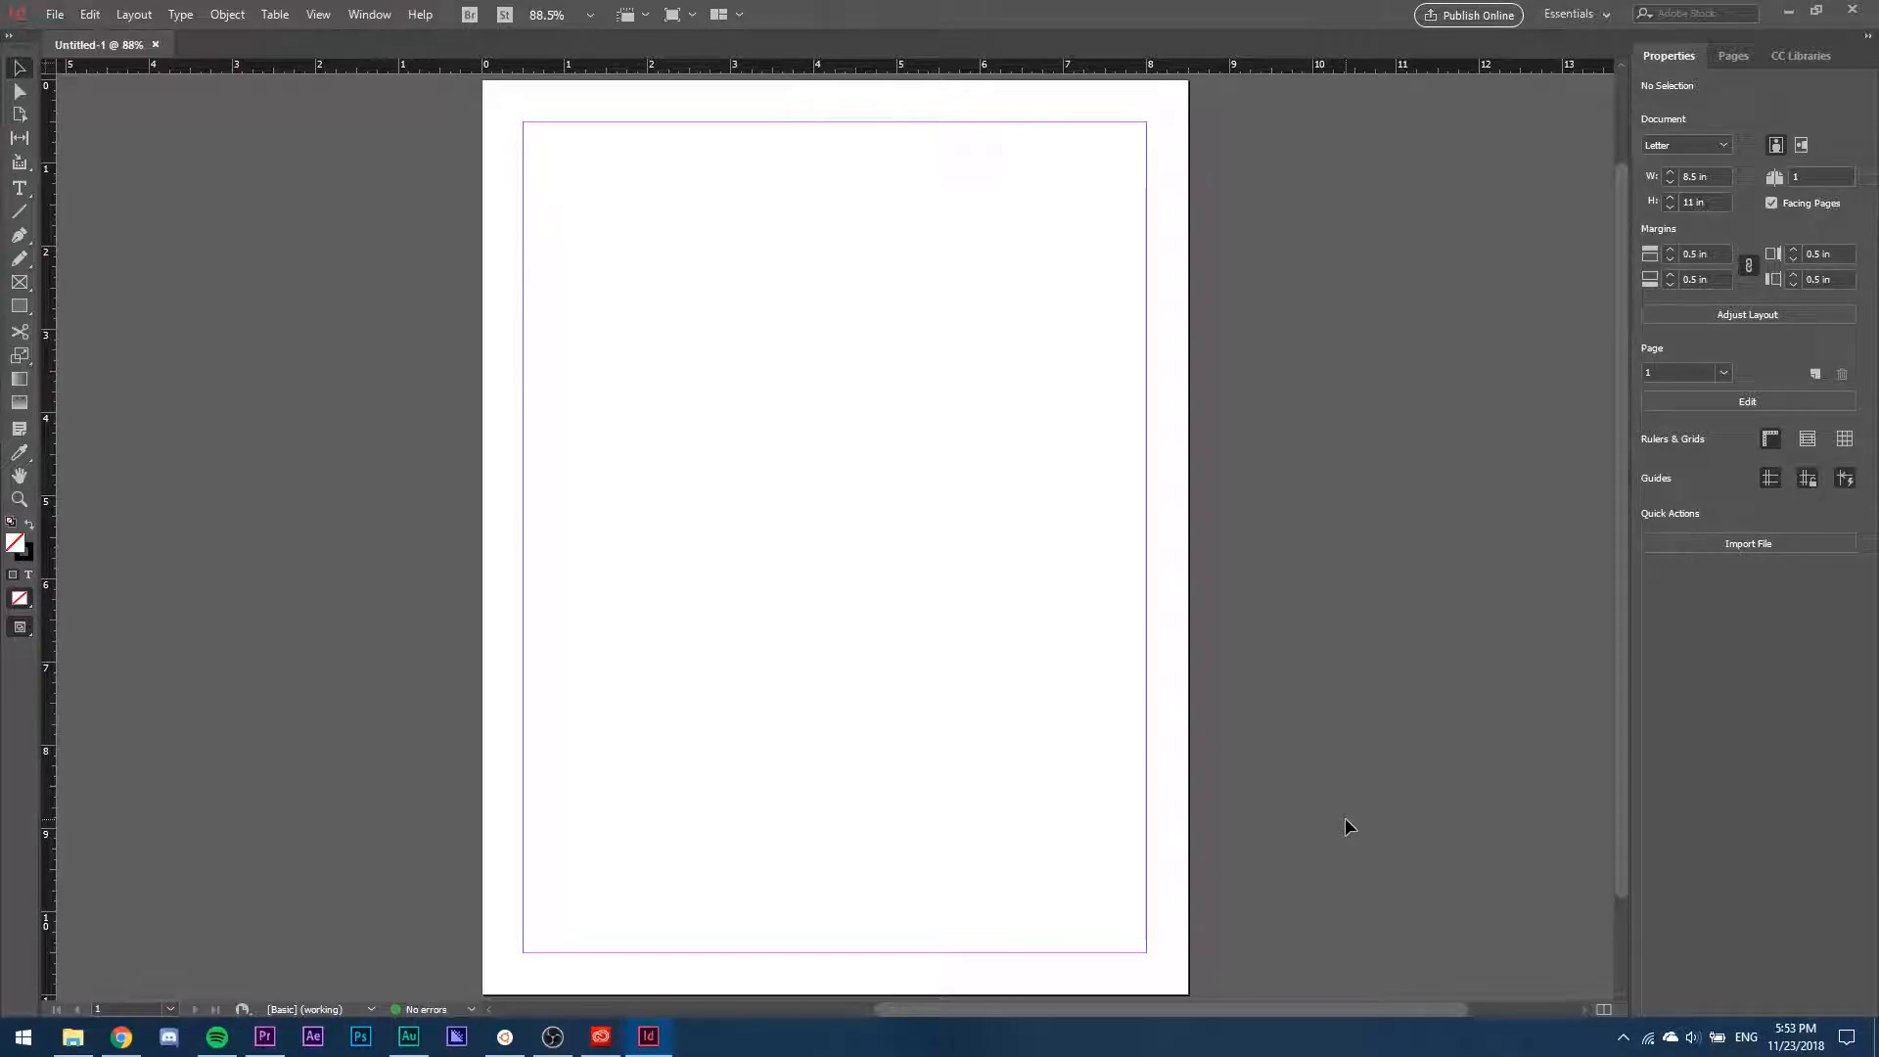
Step: Look over the blank page from top to bottom and from side to side, ending with the page roughly centred
{"action": "scroll", "coordinate": [836, 367], "scroll_direction": "up", "scroll_amount": 2}
{"action": "scroll", "coordinate": [839, 368], "scroll_direction": "down", "scroll_amount": 4}
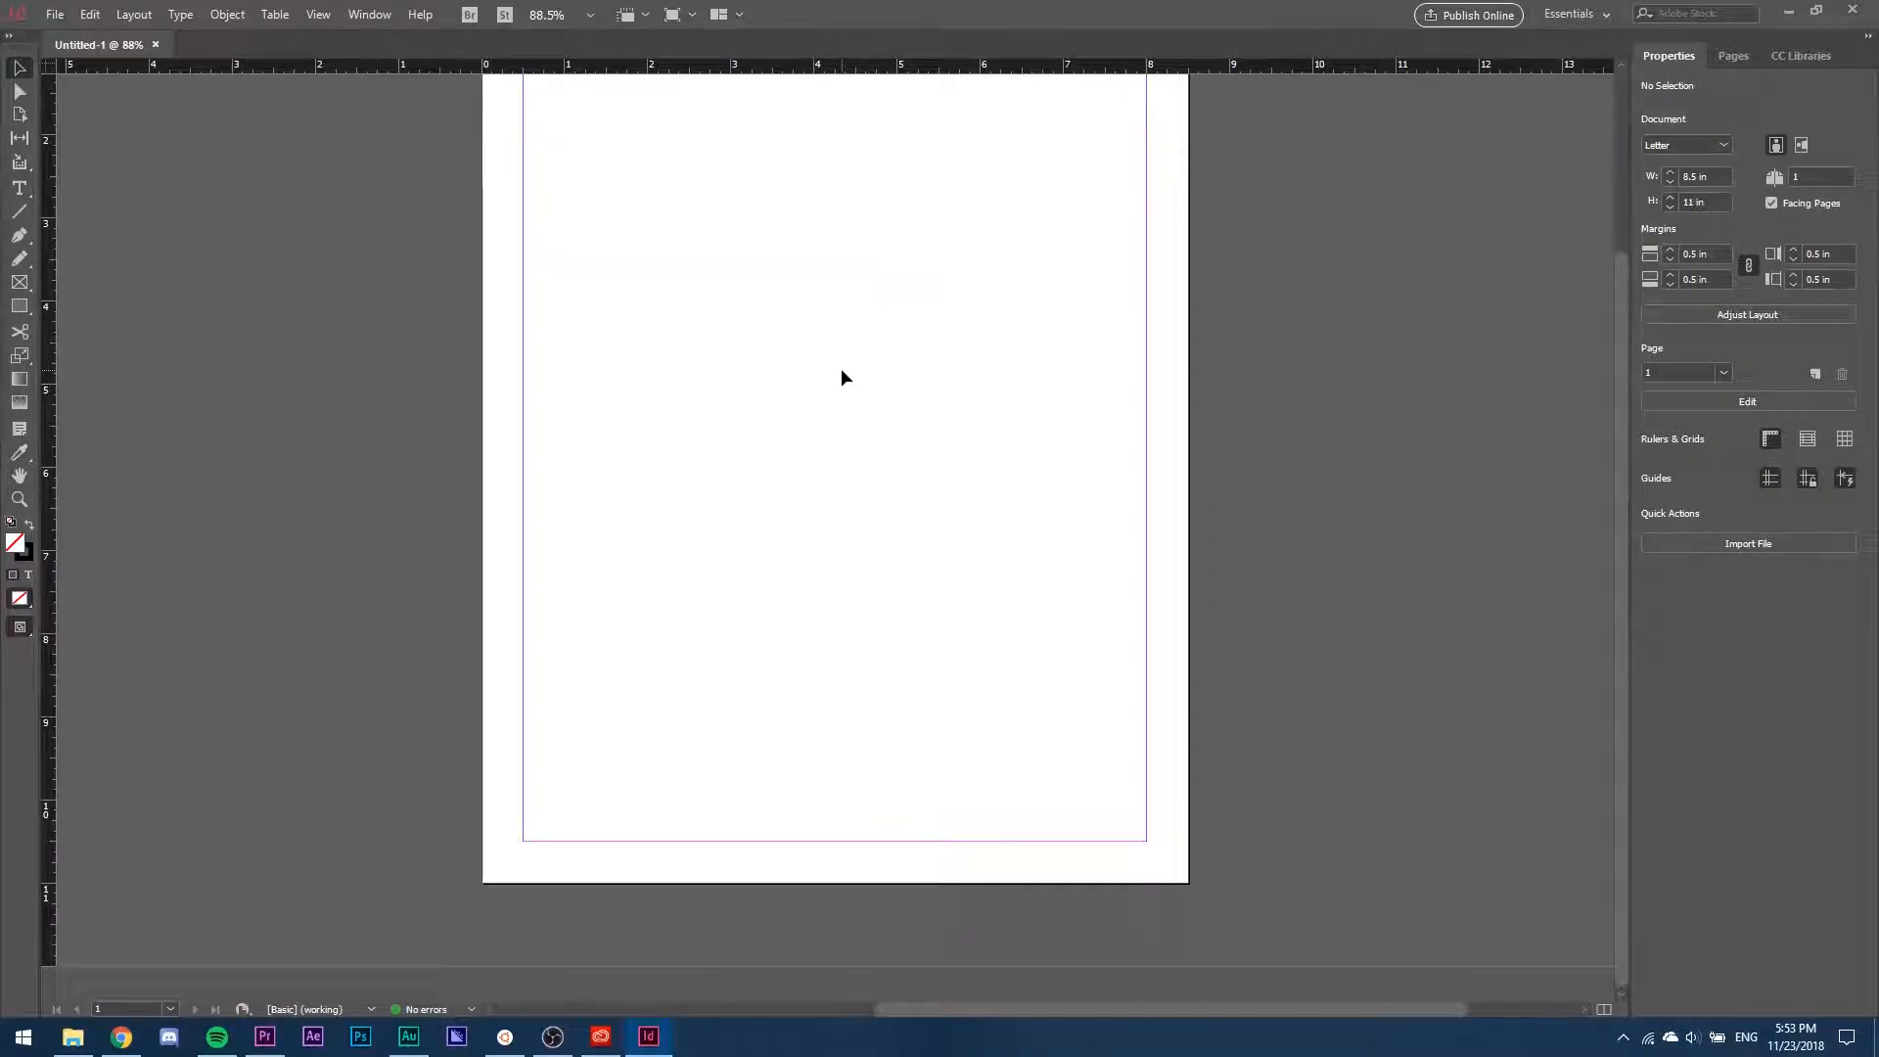
{"action": "scroll", "coordinate": [925, 583], "scroll_direction": "up", "scroll_amount": 4}
{"action": "scroll", "coordinate": [1212, 871], "scroll_direction": "down", "scroll_amount": 4}
{"action": "scroll", "coordinate": [1321, 813], "scroll_direction": "up", "scroll_amount": 1}
{"action": "scroll", "coordinate": [1321, 812], "scroll_direction": "up", "scroll_amount": 1}
{"action": "scroll", "coordinate": [1497, 1012], "scroll_direction": "right", "scroll_amount": 4}
{"action": "scroll", "coordinate": [1503, 1012], "scroll_direction": "left", "scroll_amount": 10}
{"action": "scroll", "coordinate": [1503, 1012], "scroll_direction": "right", "scroll_amount": 9}
{"action": "scroll", "coordinate": [1503, 1012], "scroll_direction": "left", "scroll_amount": 5}
{"action": "scroll", "coordinate": [1321, 812], "scroll_direction": "down", "scroll_amount": 1}
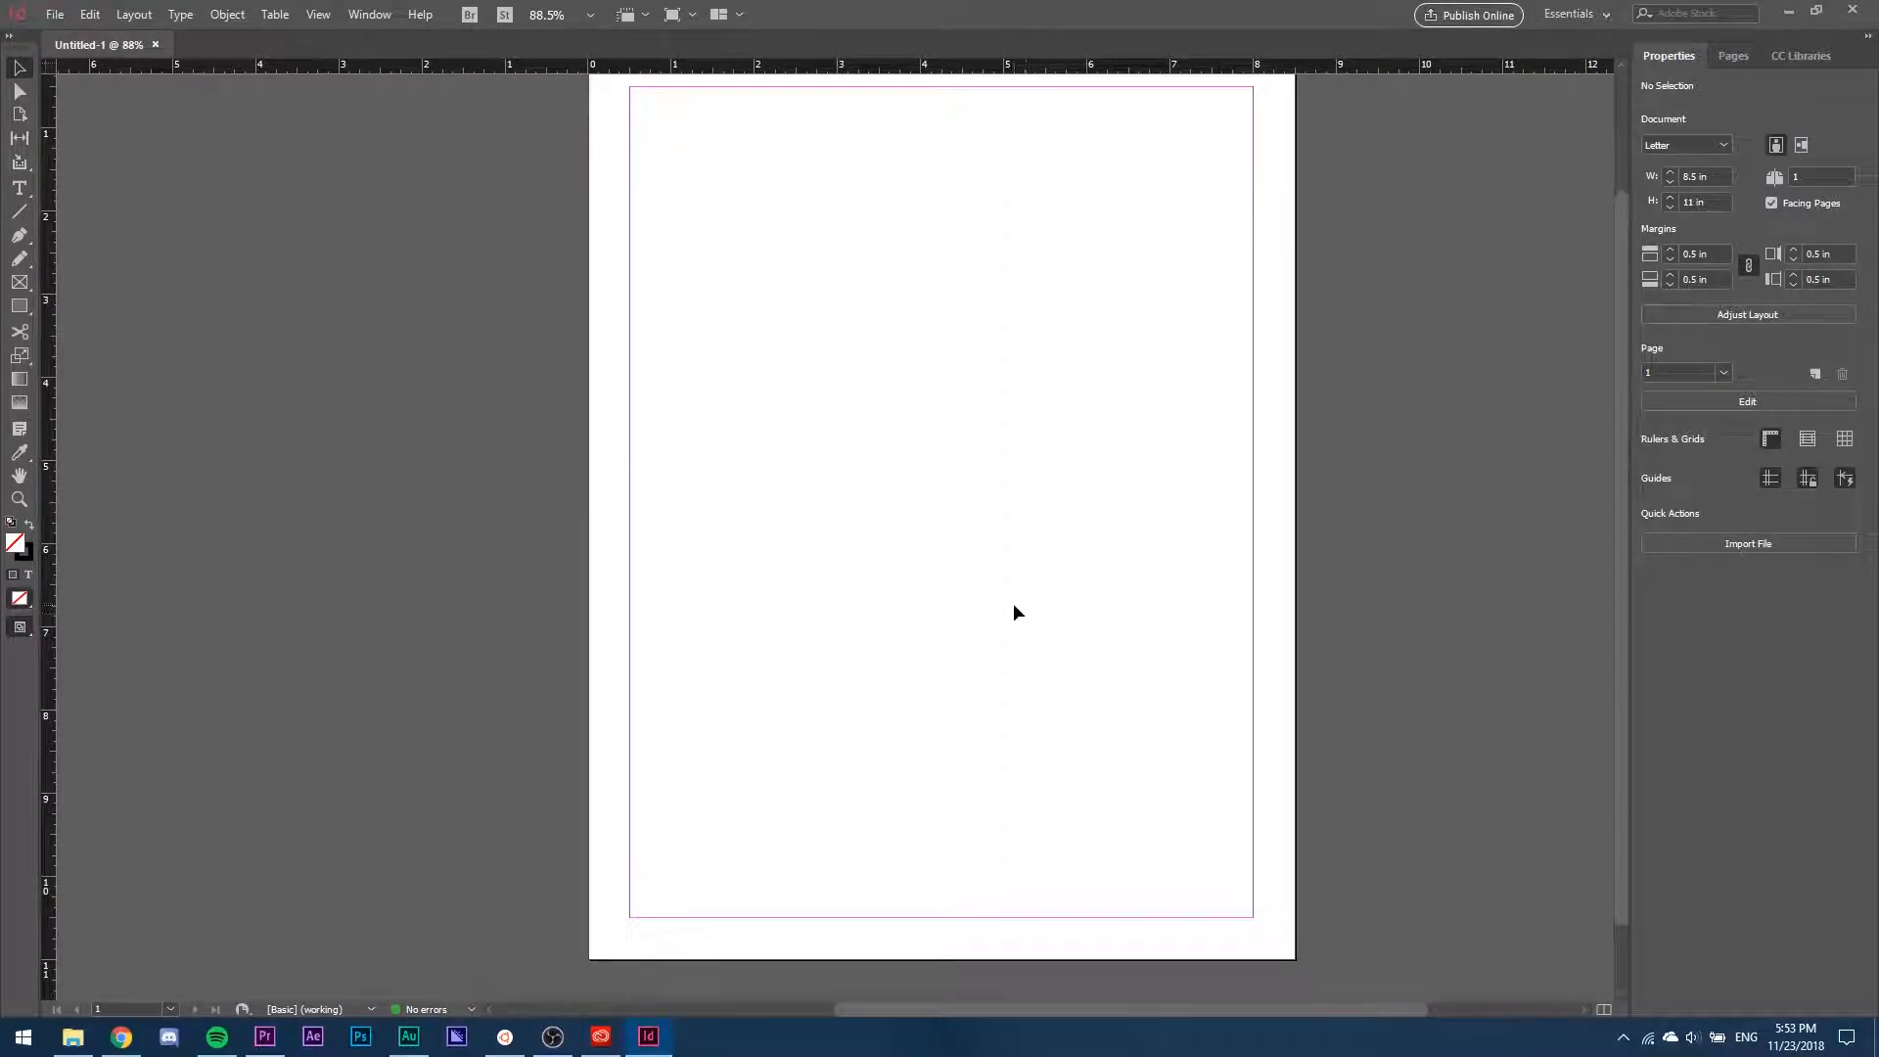
{"action": "left_click_drag", "start_coordinate": [966, 534], "coordinate": [919, 513]}
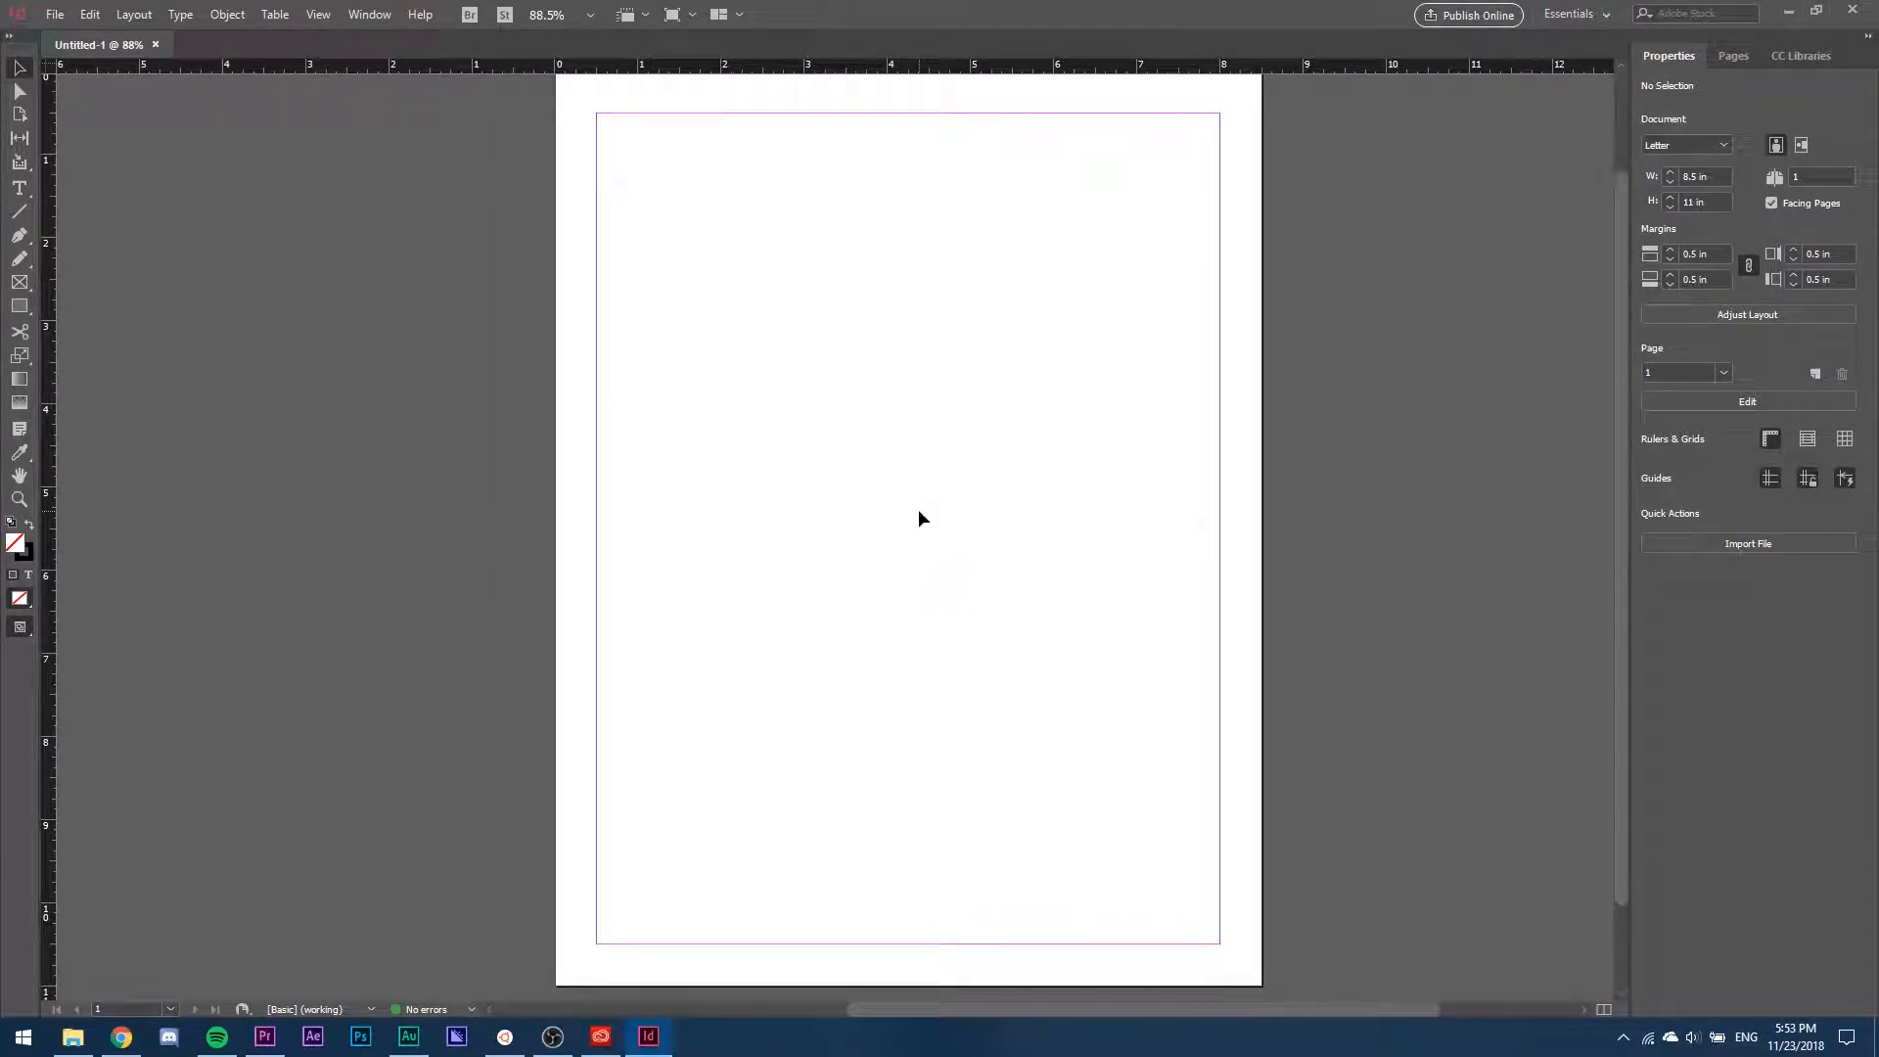
Step: View the page magnified at its upper half, at 200%, and as a whole at 75%
{"action": "key", "text": "z"}
{"action": "left_click_drag", "start_coordinate": [569, 101], "coordinate": [1321, 494]}
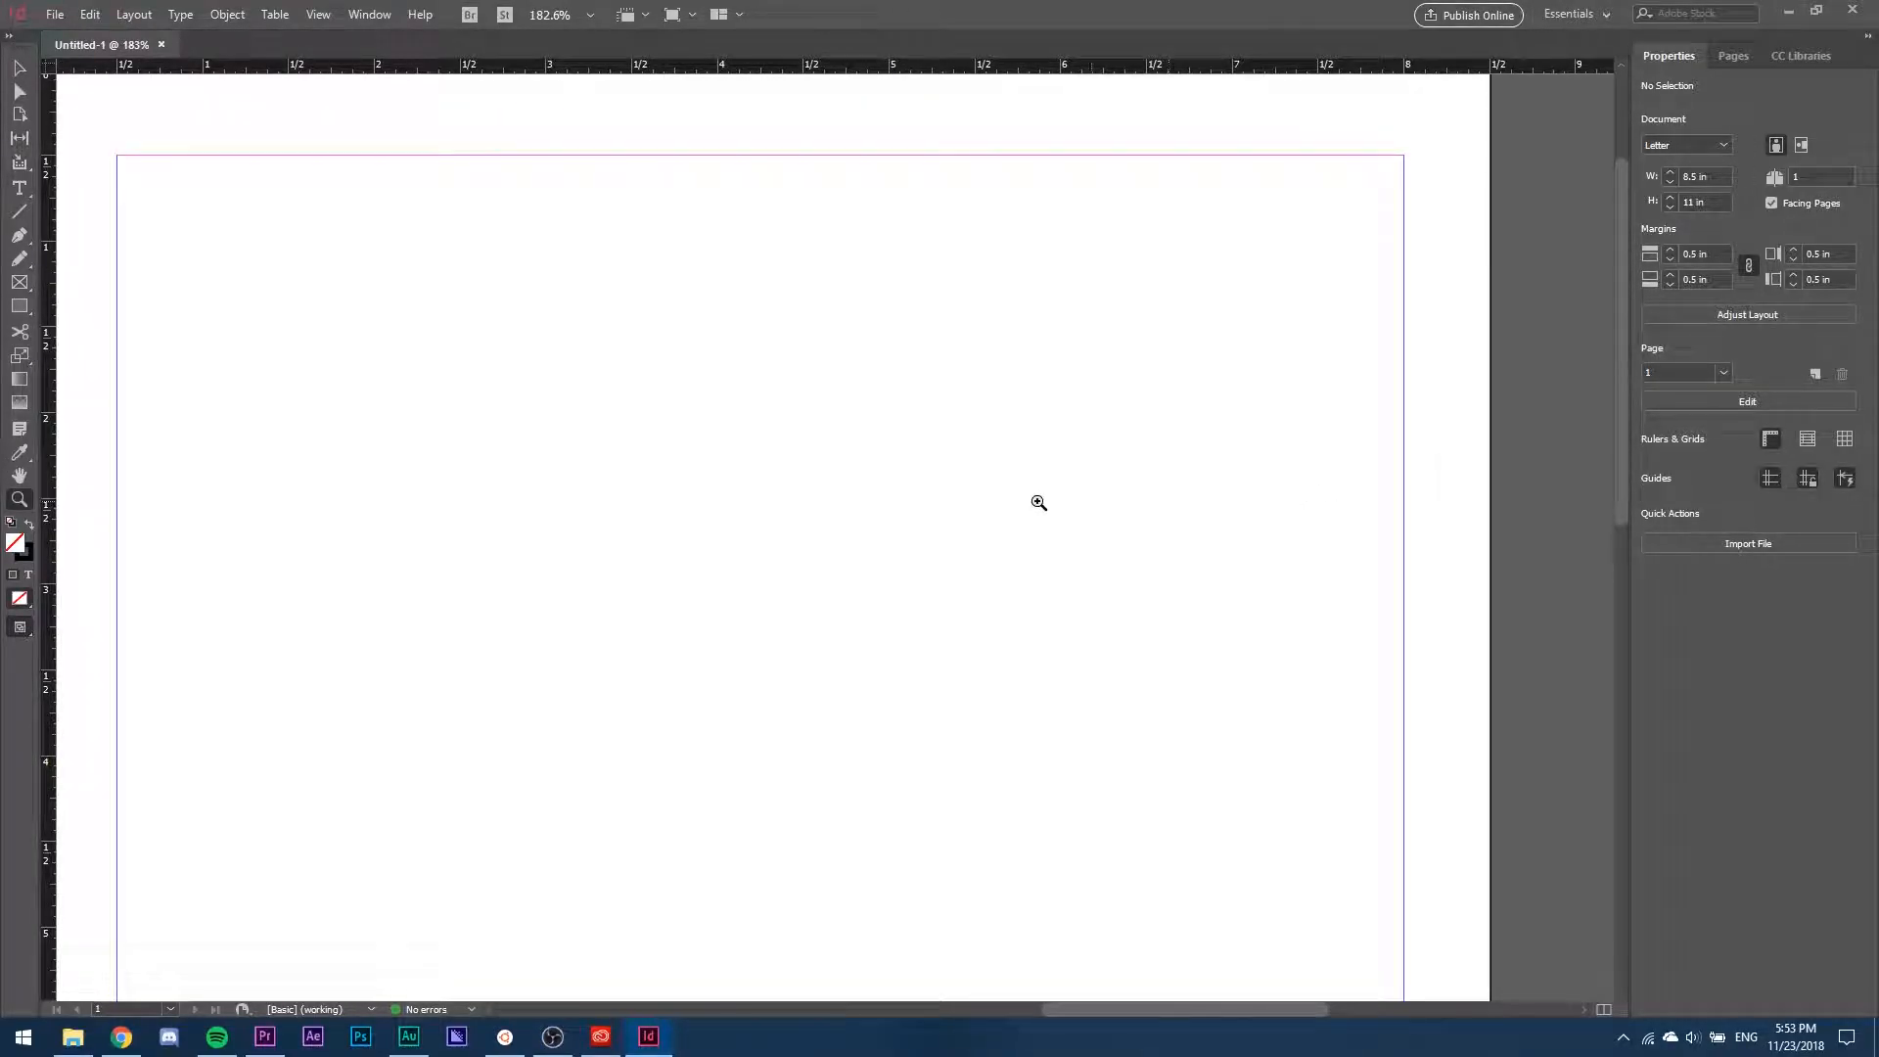
{"action": "left_click_drag", "start_coordinate": [880, 511], "coordinate": [952, 476]}
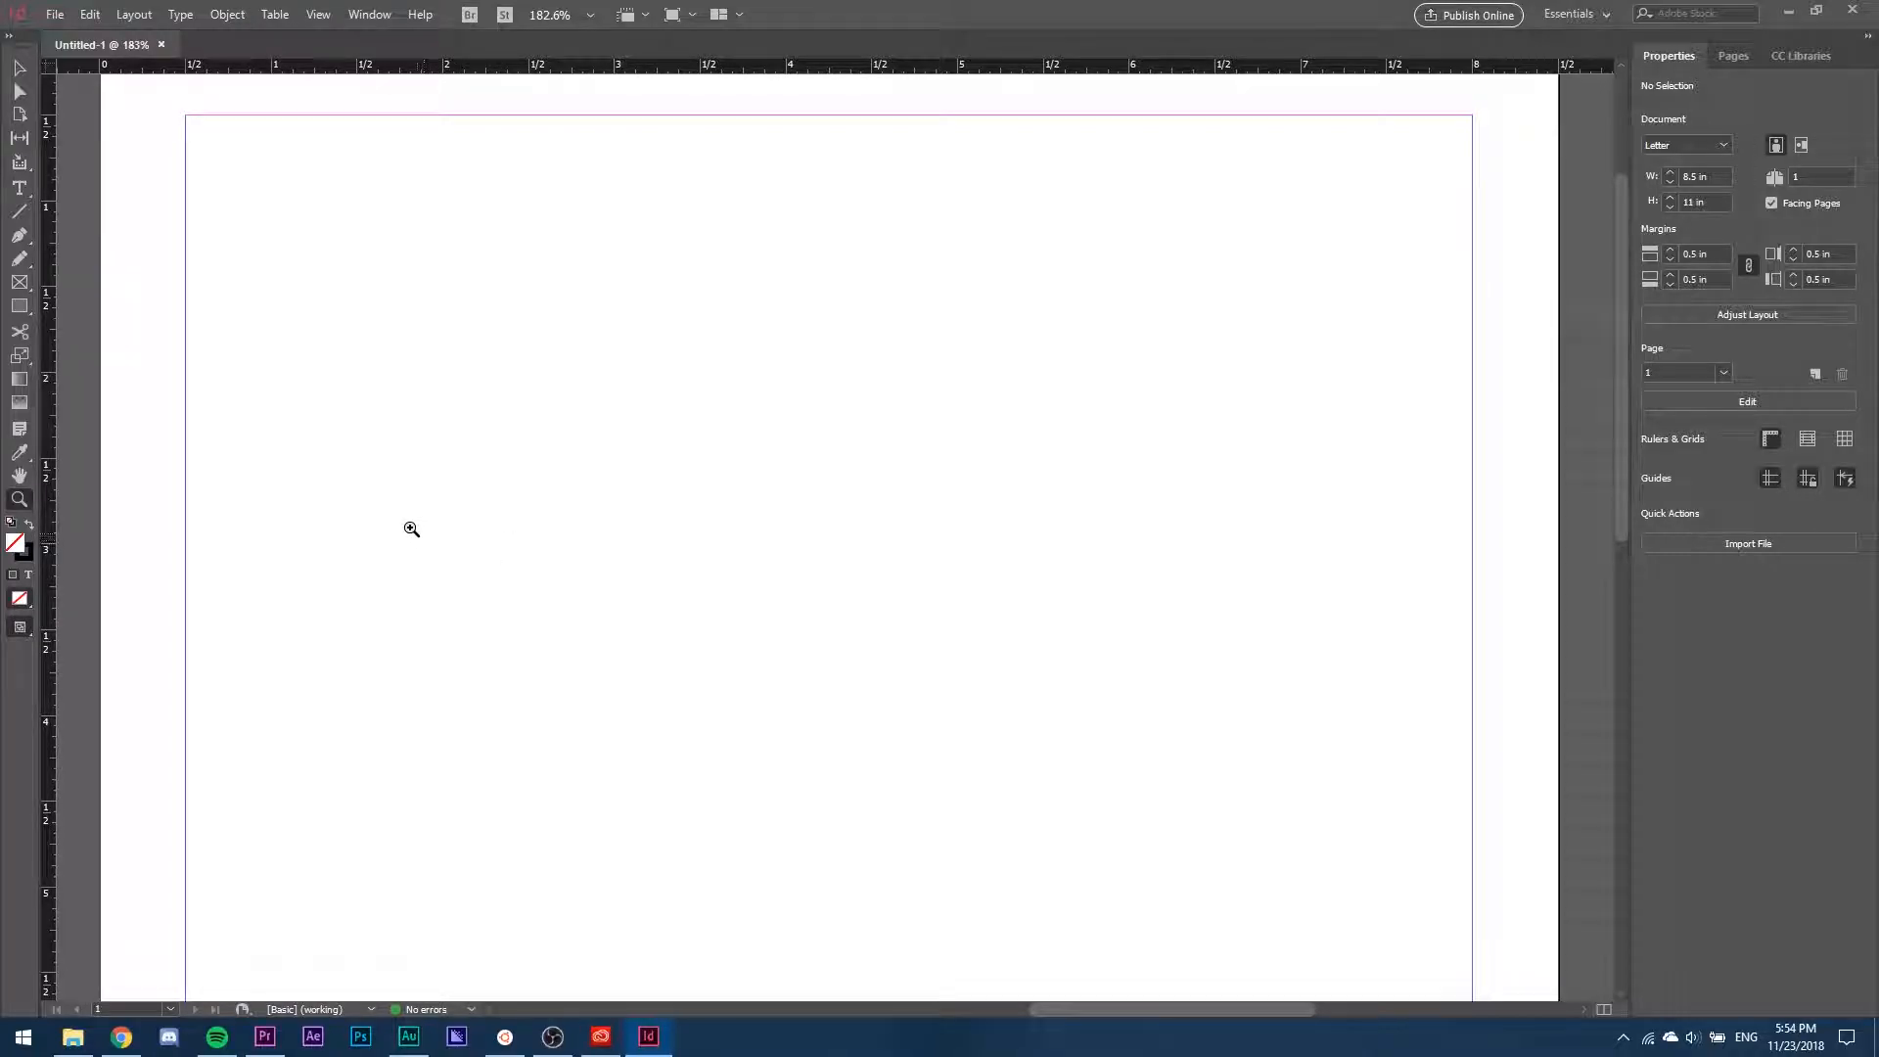
{"action": "left_click", "coordinate": [18, 68]}
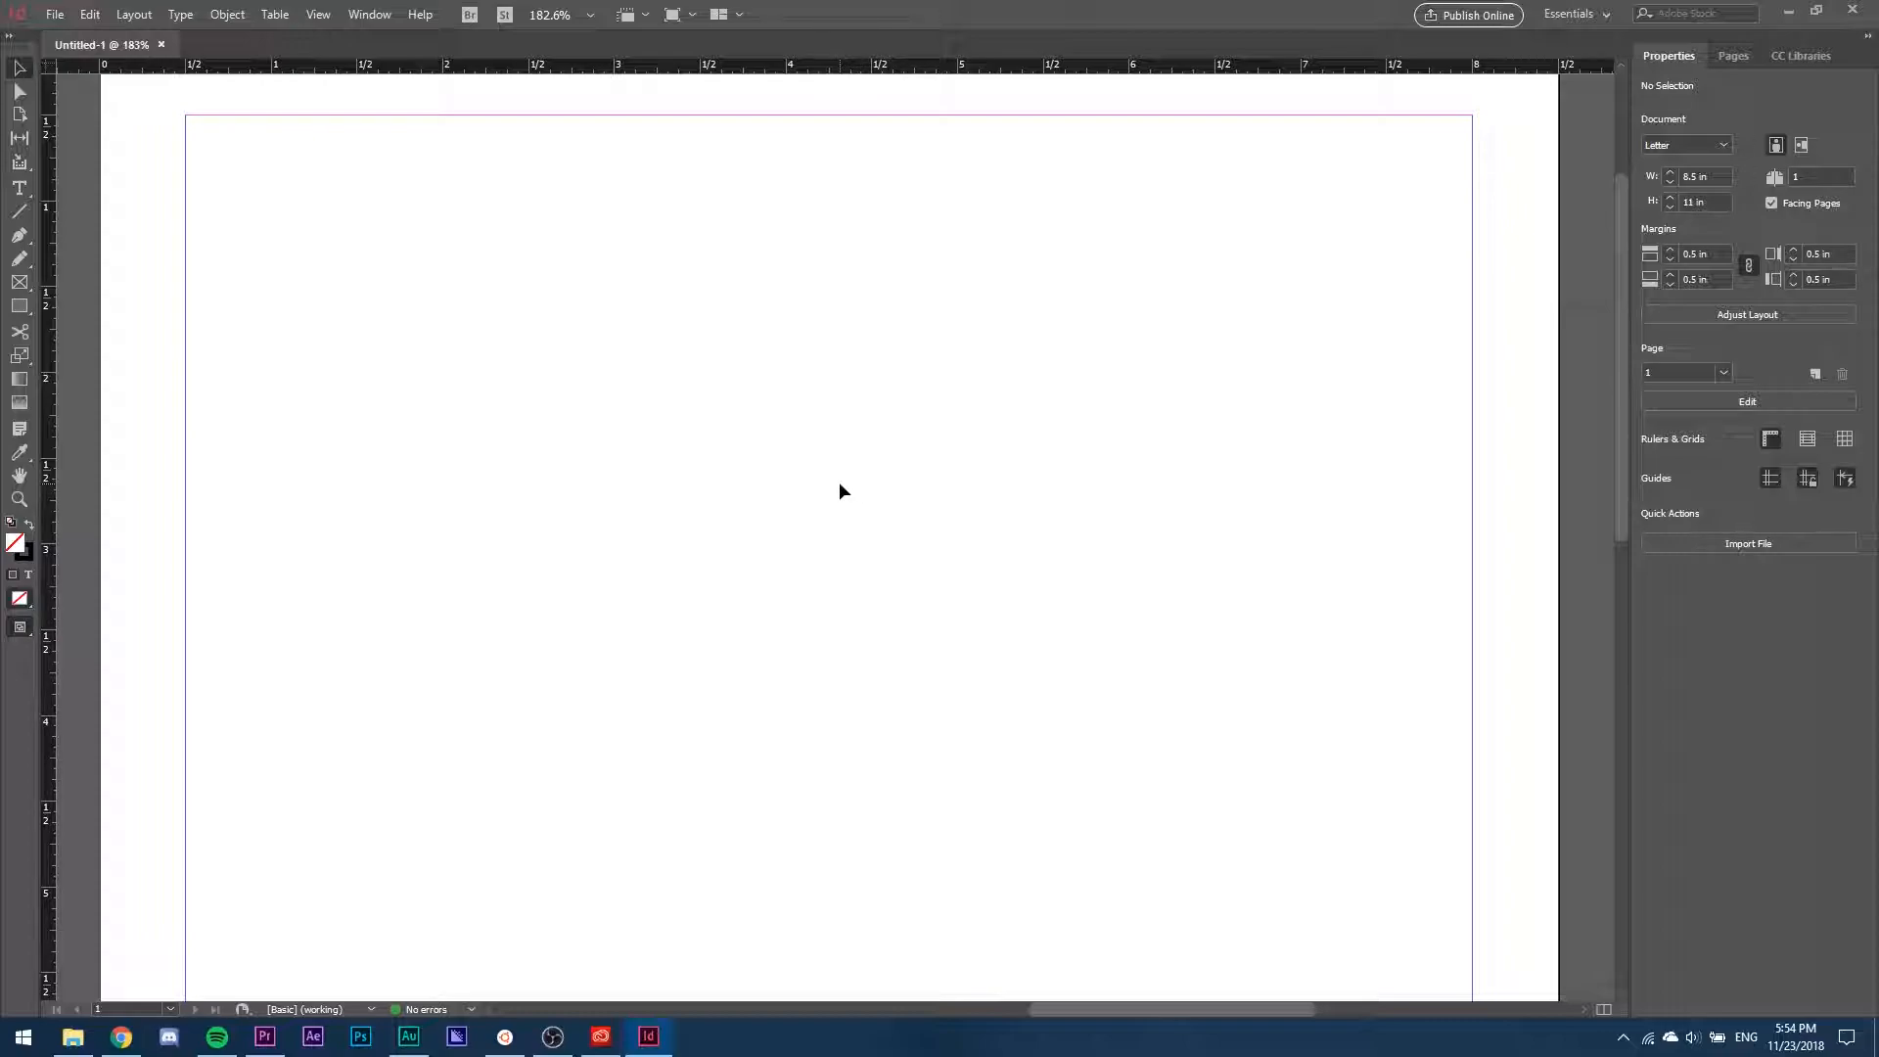
{"action": "key", "text": "ctrl+0"}
{"action": "key", "text": "ctrl+2"}
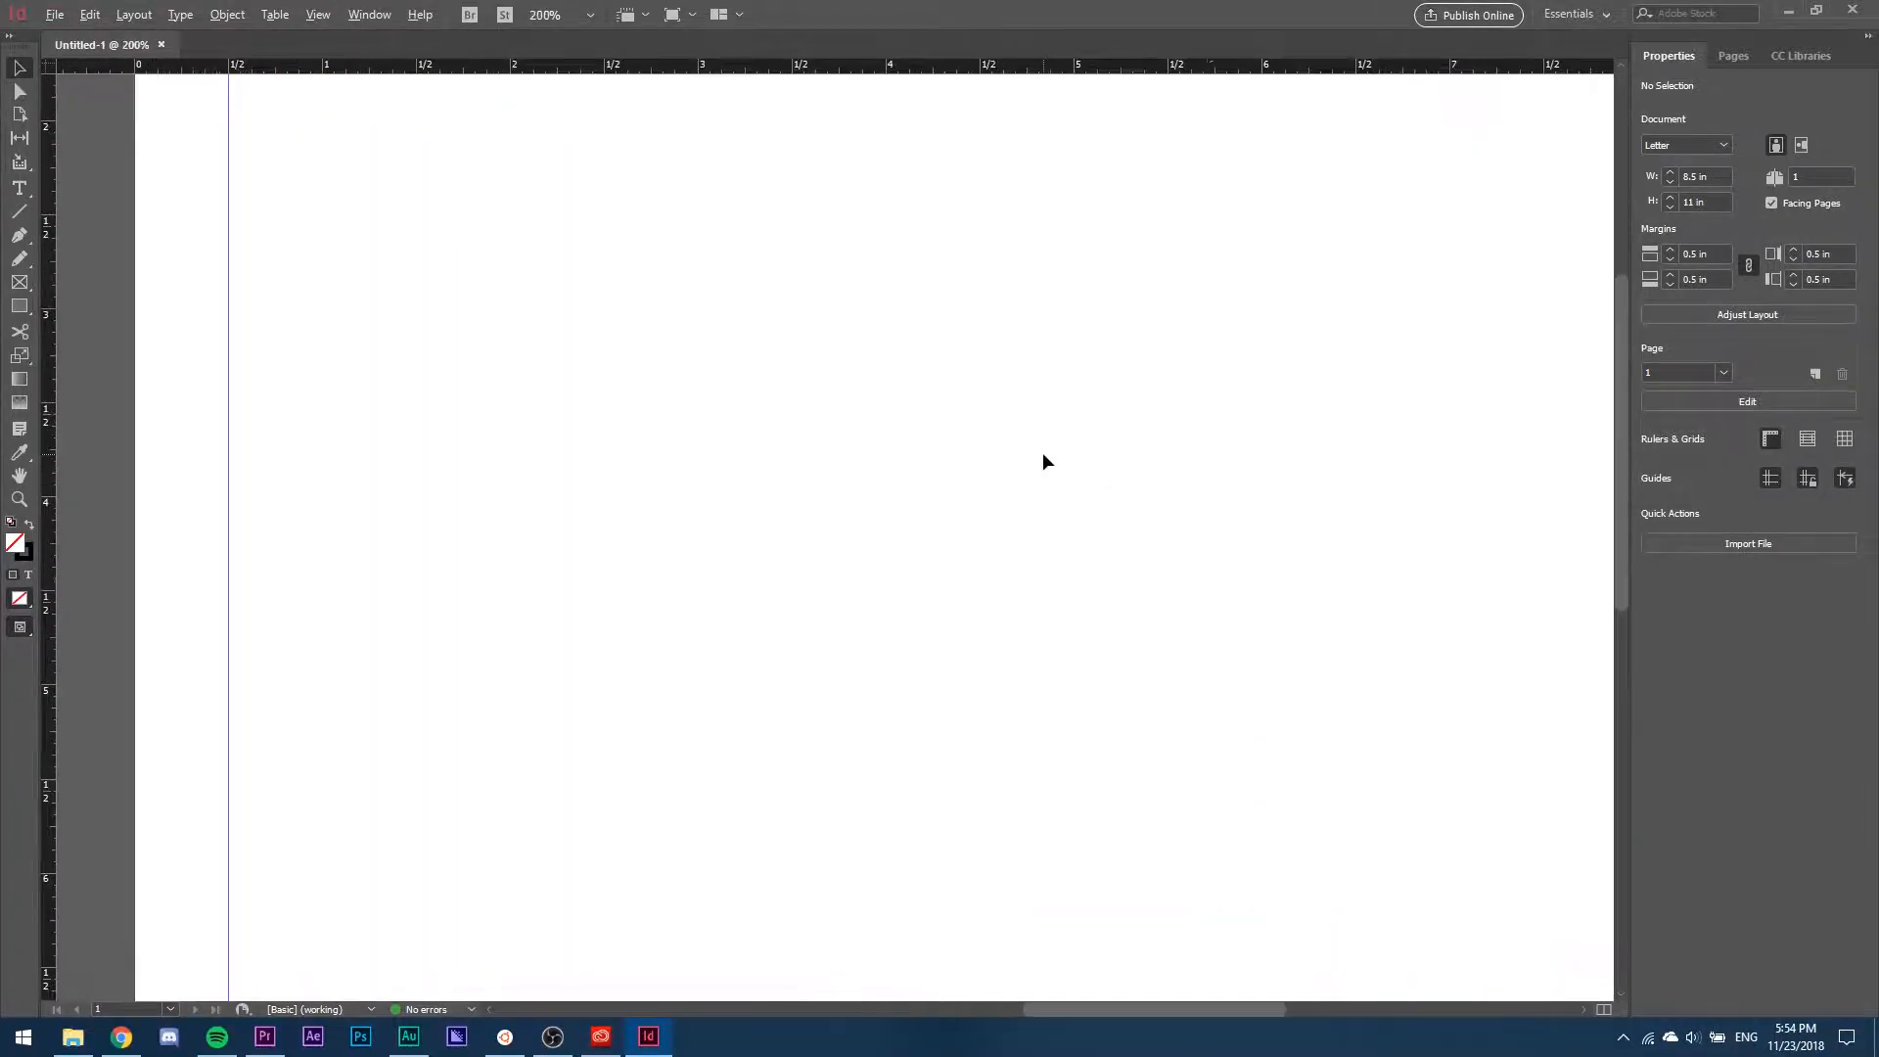
{"action": "key", "text": "ctrl+alt+shift+0"}
{"action": "key", "text": "ctrl+1"}
{"action": "key", "text": "ctrl+minus"}
{"action": "left_click_drag", "start_coordinate": [1159, 487], "coordinate": [940, 485]}
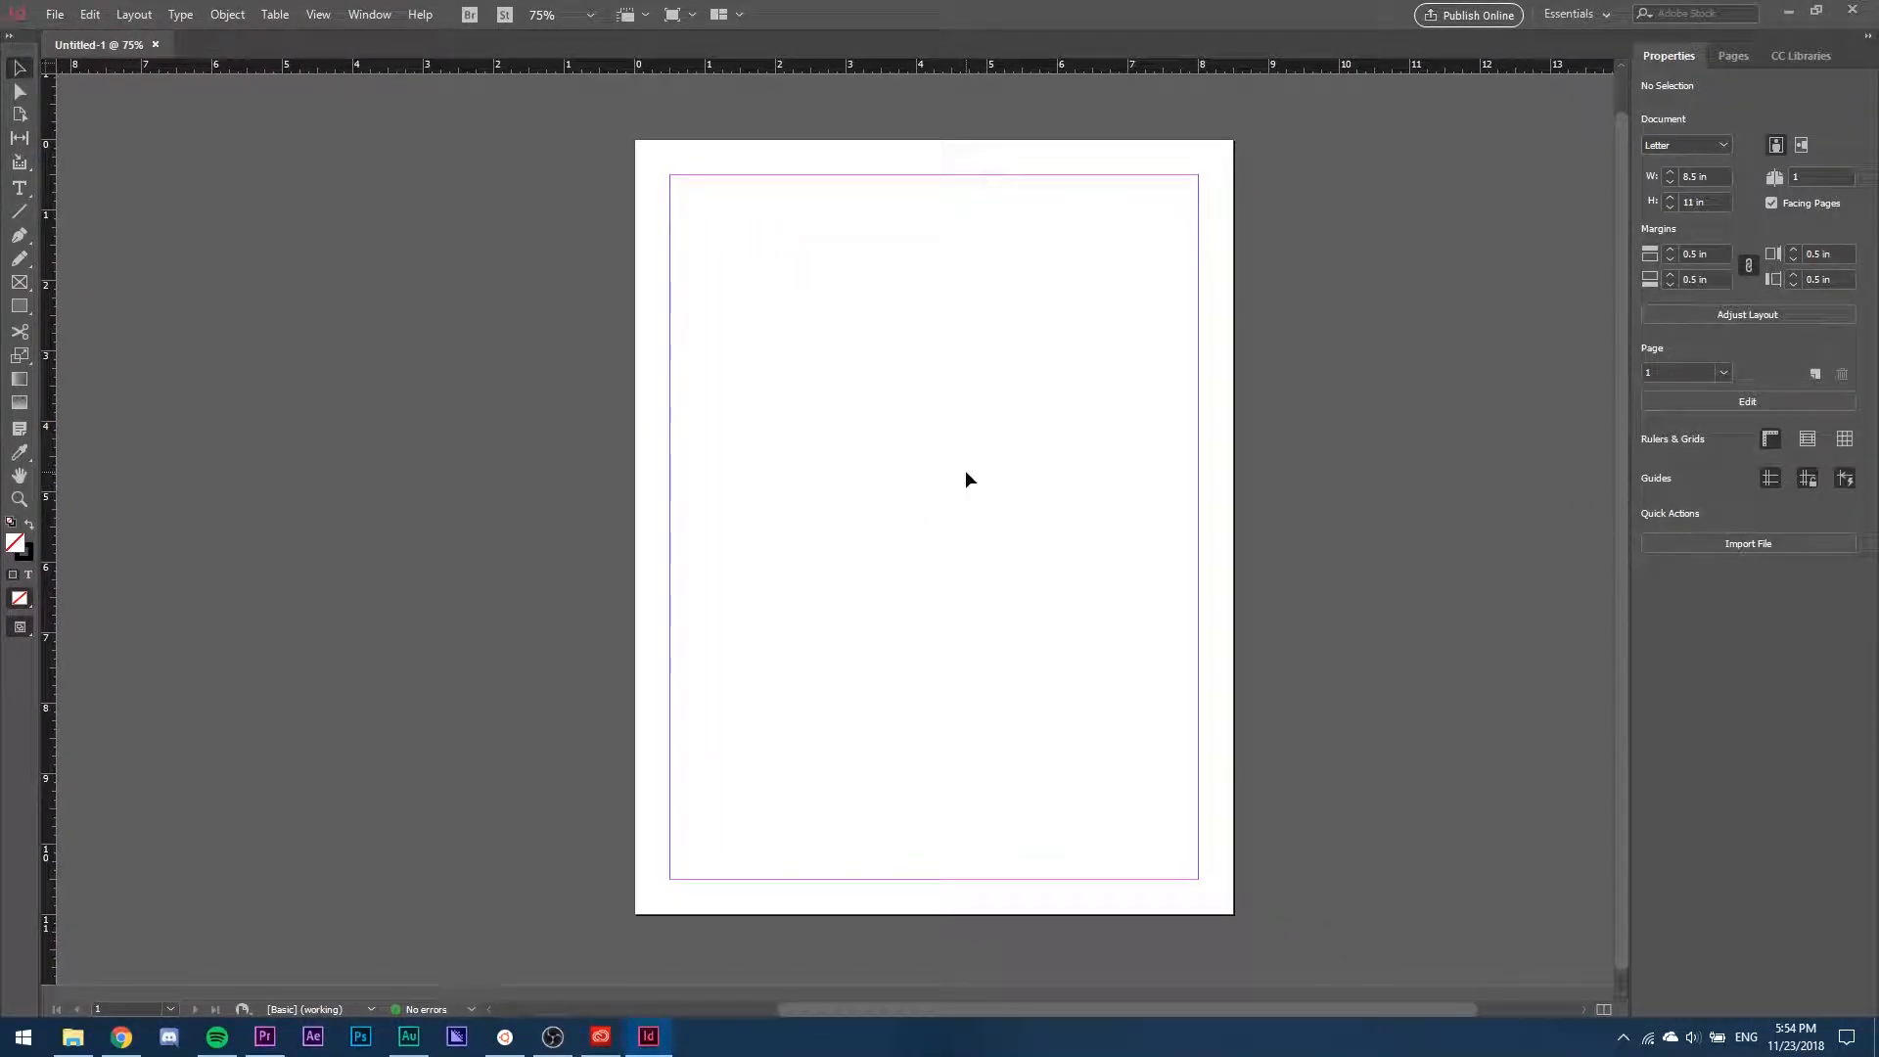
{"action": "left_click_drag", "start_coordinate": [973, 458], "coordinate": [927, 457]}
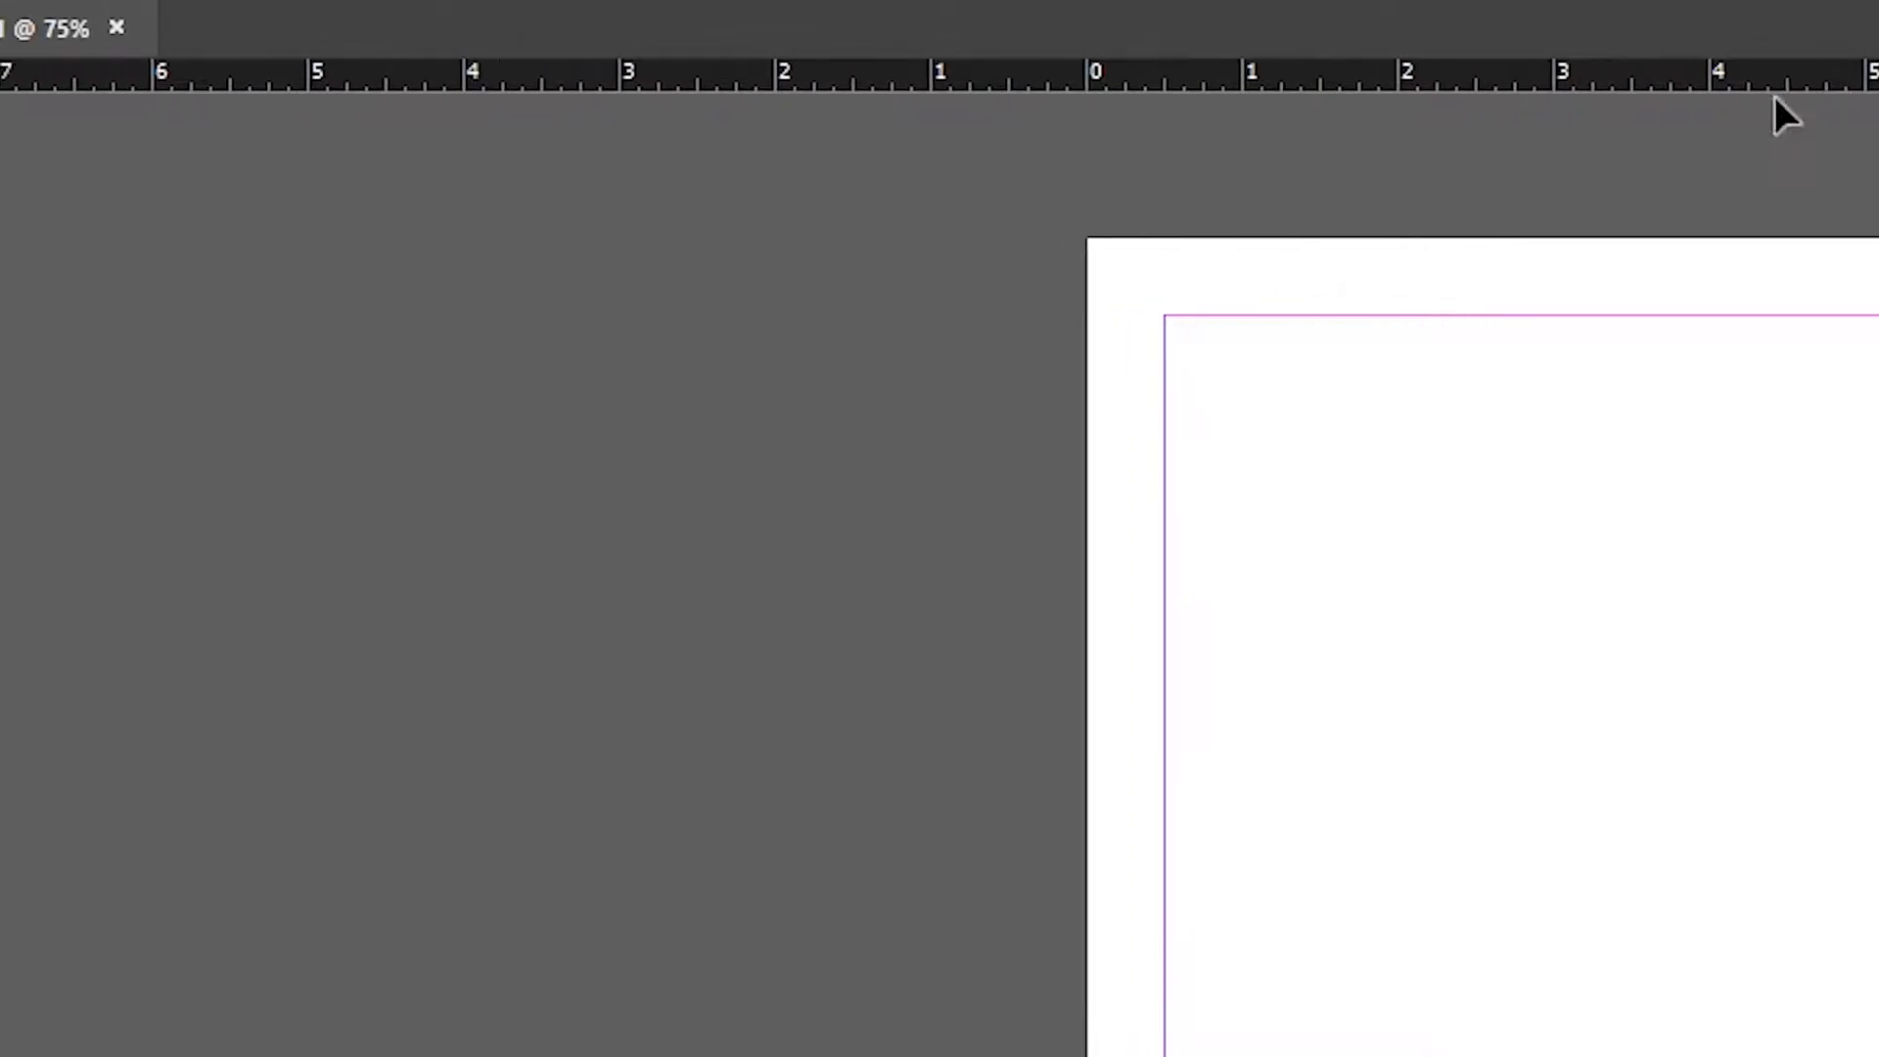
Step: Place a vertical ruler guide at X 4.25 in and a horizontal one at Y 5.5 in to mark the page centre
{"action": "left_click_drag", "start_coordinate": [108, 495], "coordinate": [1878, 638]}
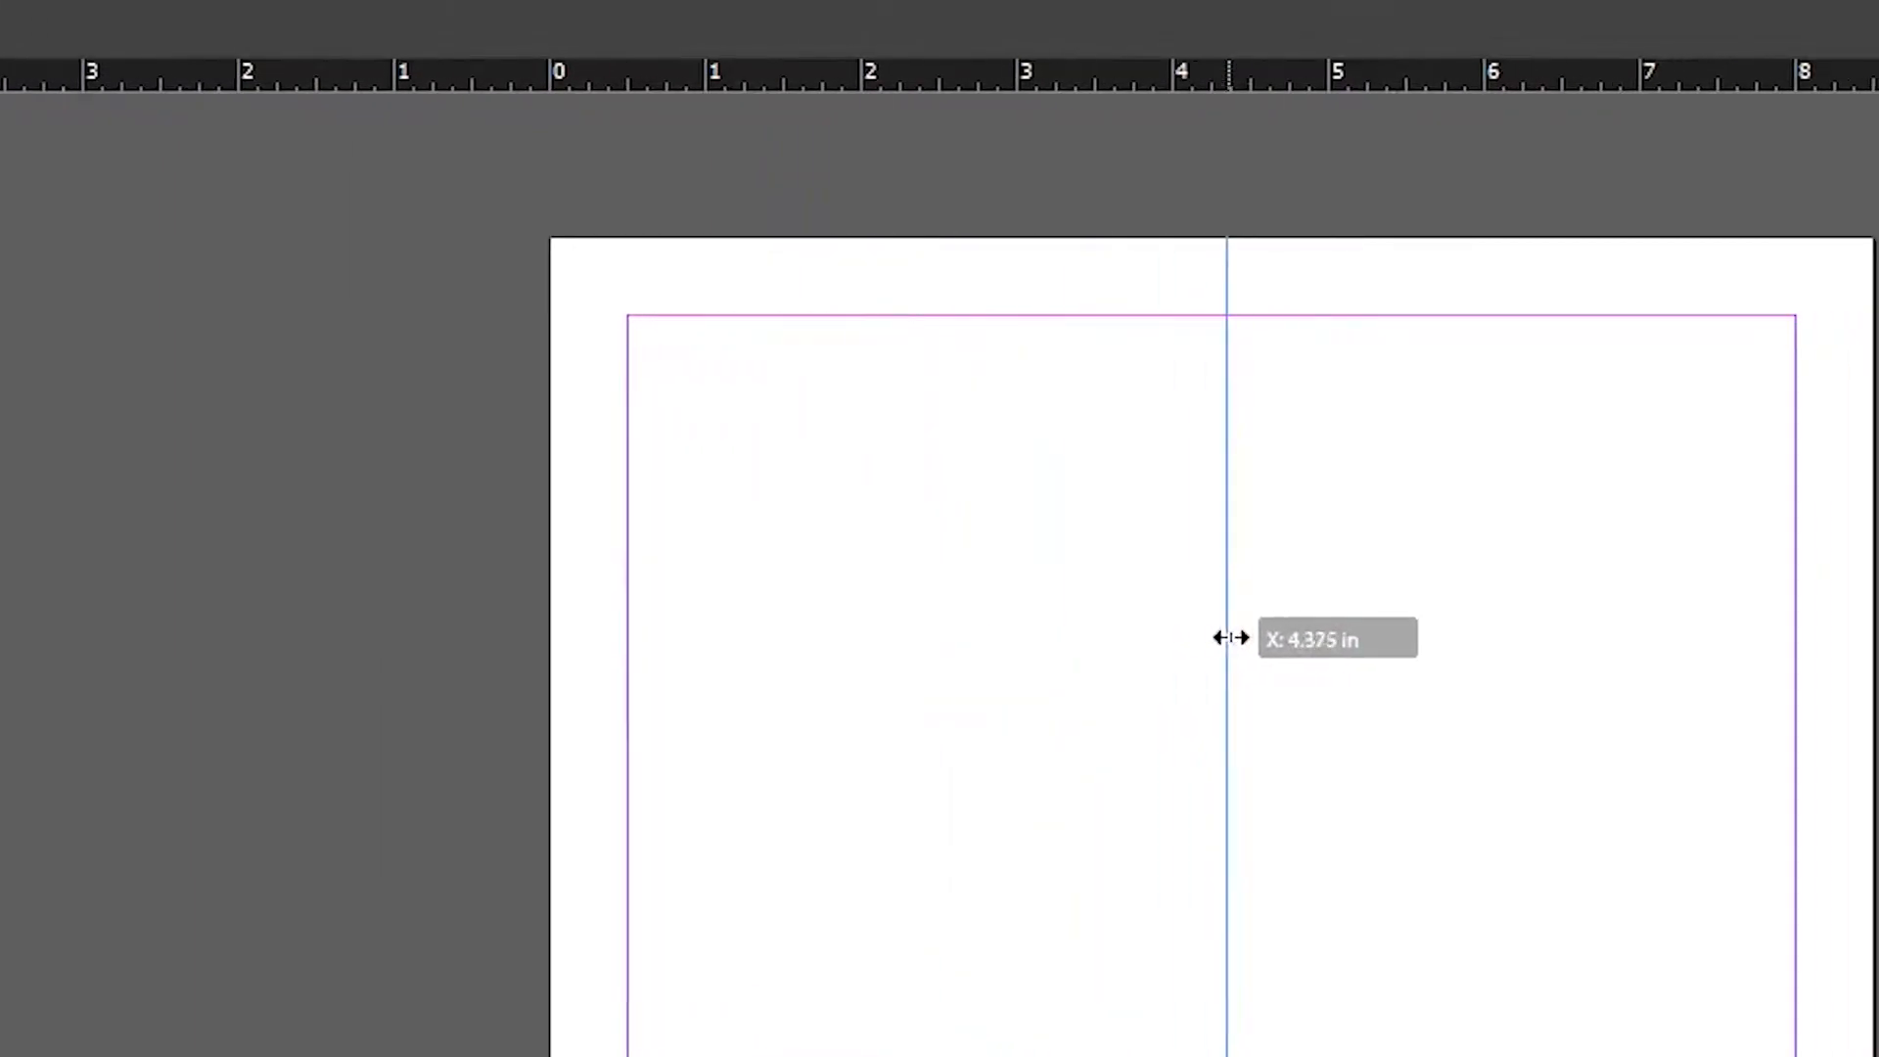
{"action": "mouse_move", "coordinate": [1230, 637]}
{"action": "left_mouse_down"}
{"action": "mouse_move", "coordinate": [1250, 633]}
{"action": "mouse_move", "coordinate": [1211, 638]}
{"action": "left_mouse_up"}
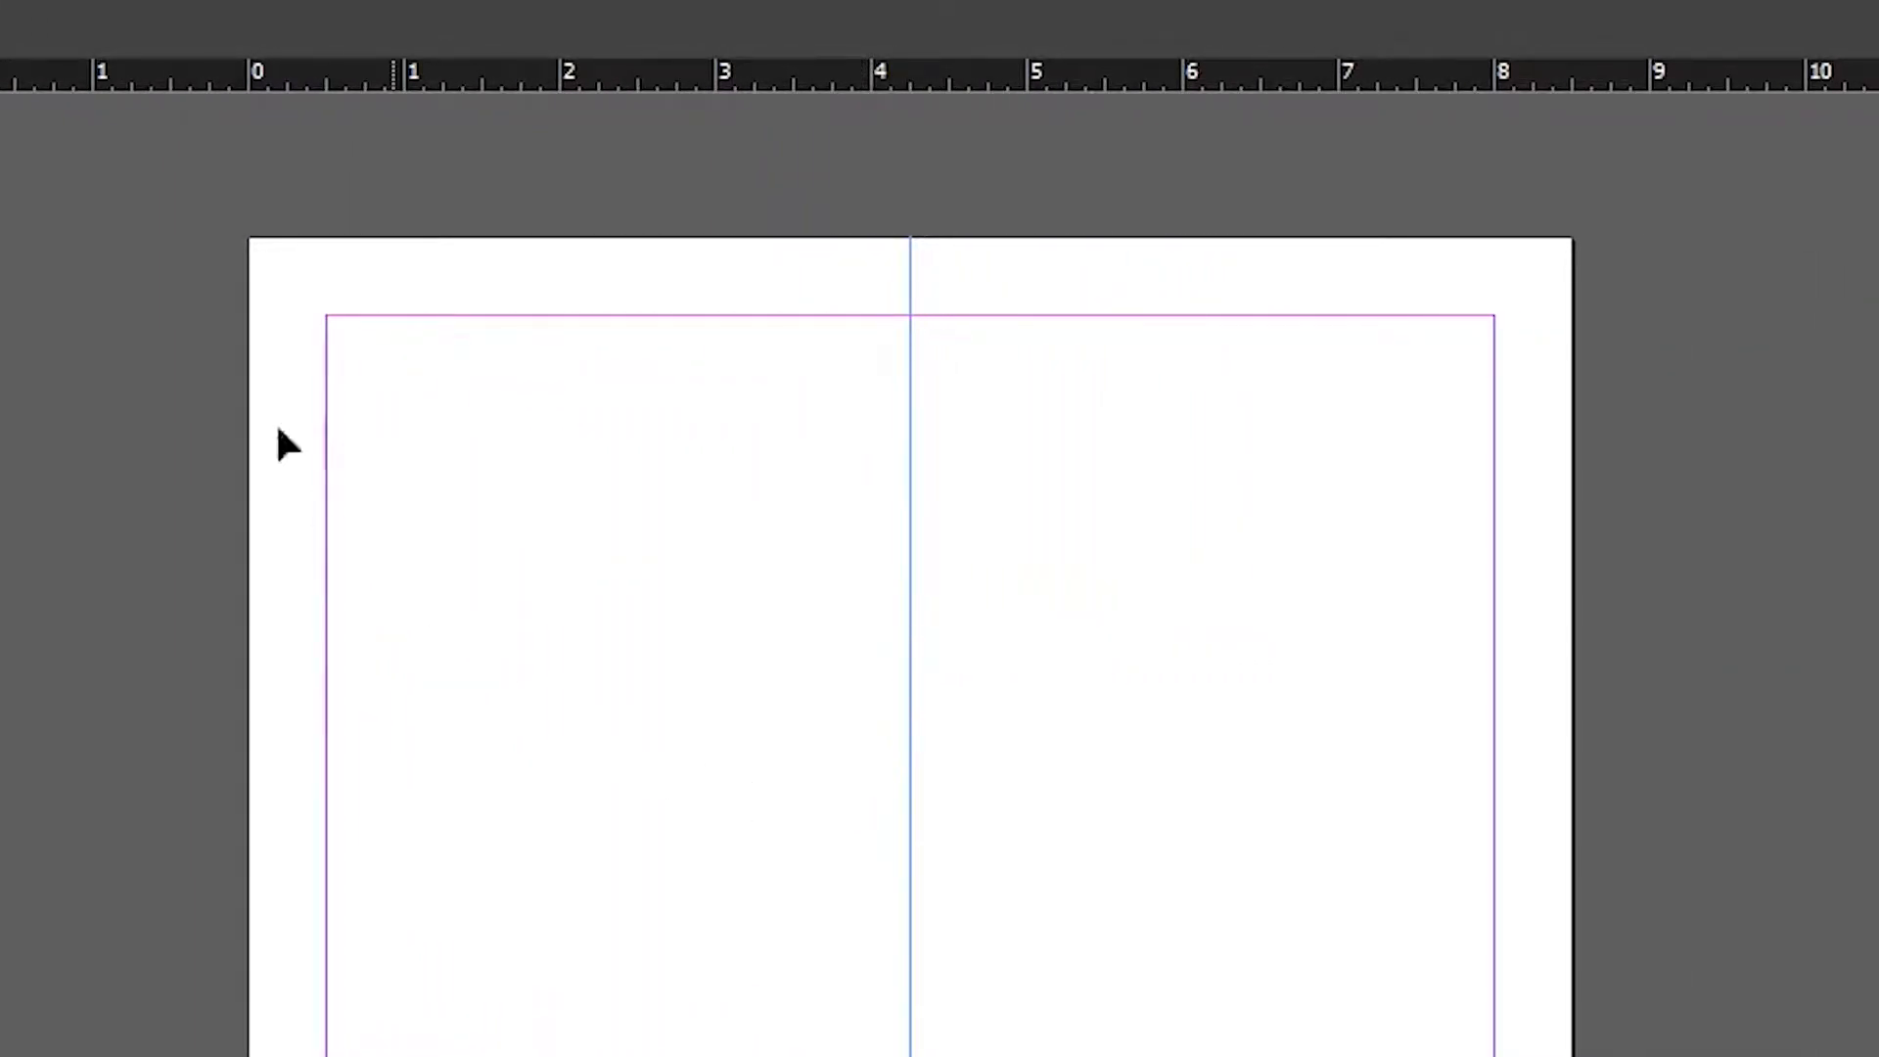
{"action": "left_click_drag", "start_coordinate": [203, 79], "coordinate": [696, 1053]}
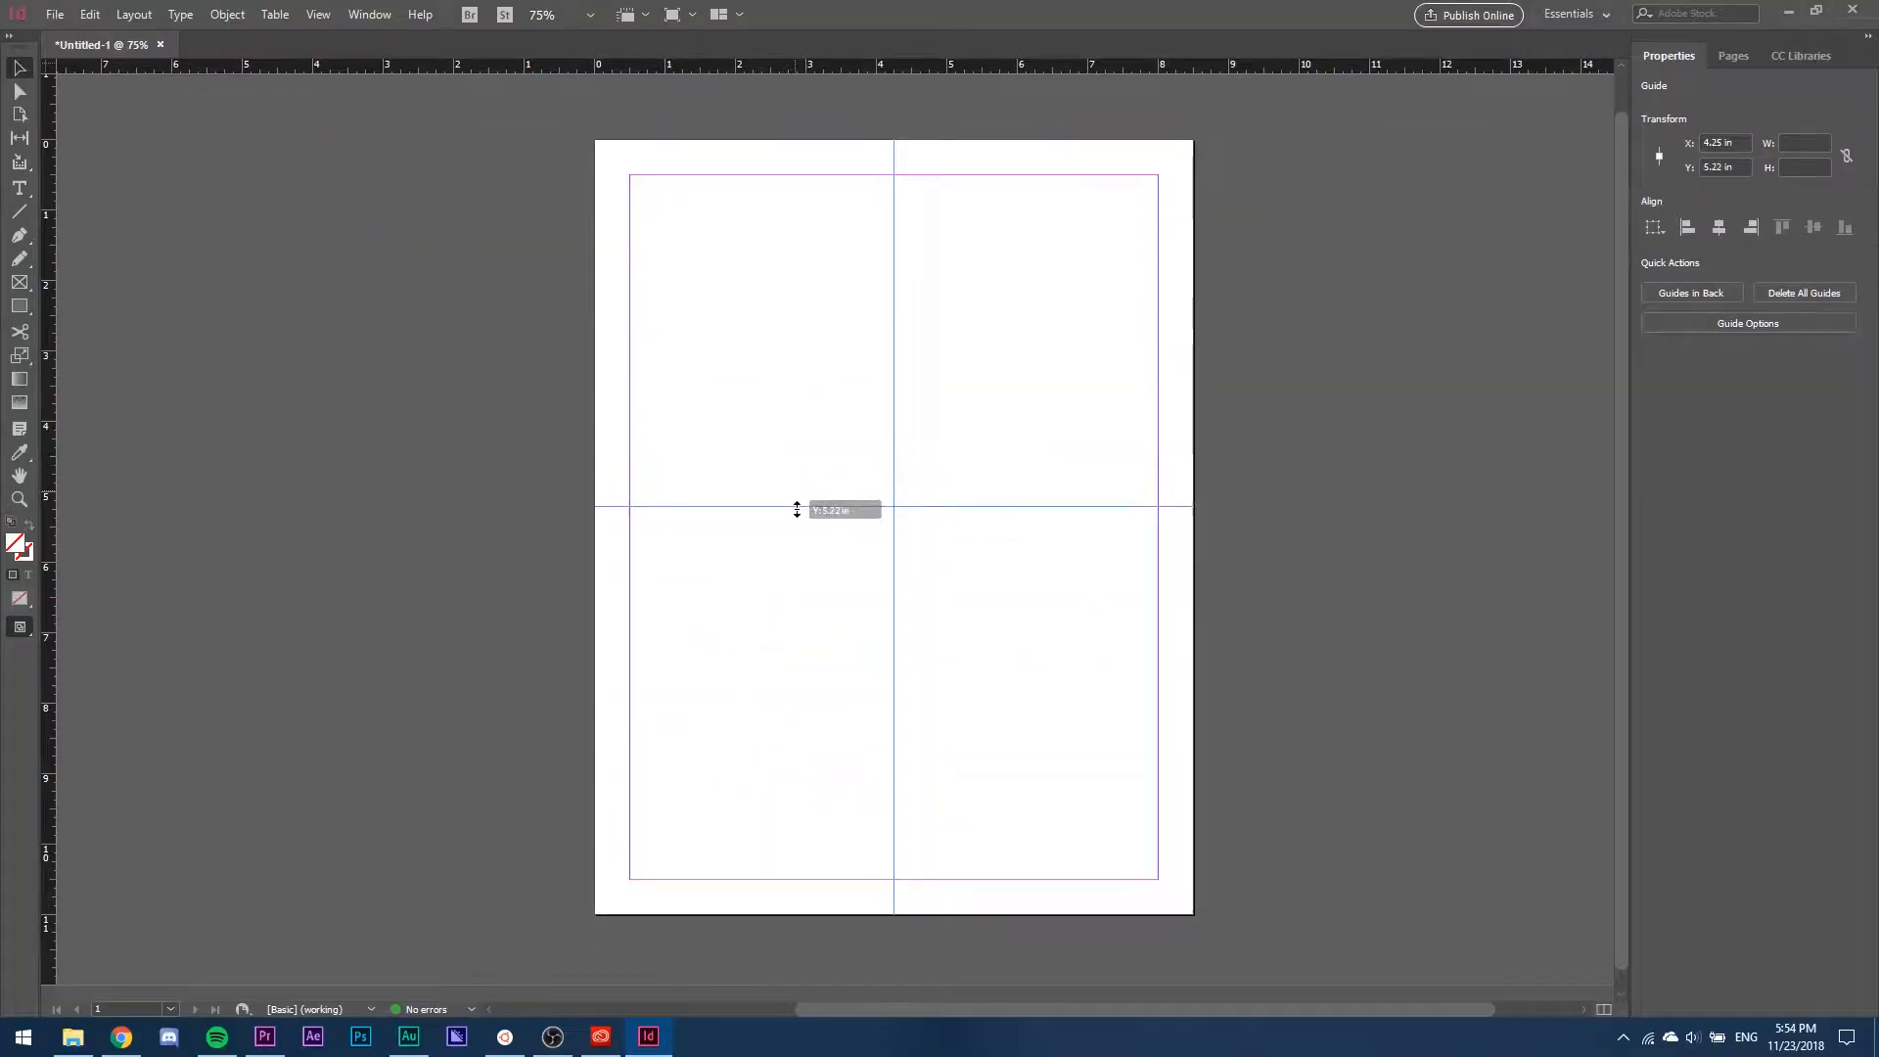
{"action": "left_click_drag", "start_coordinate": [797, 509], "coordinate": [800, 525]}
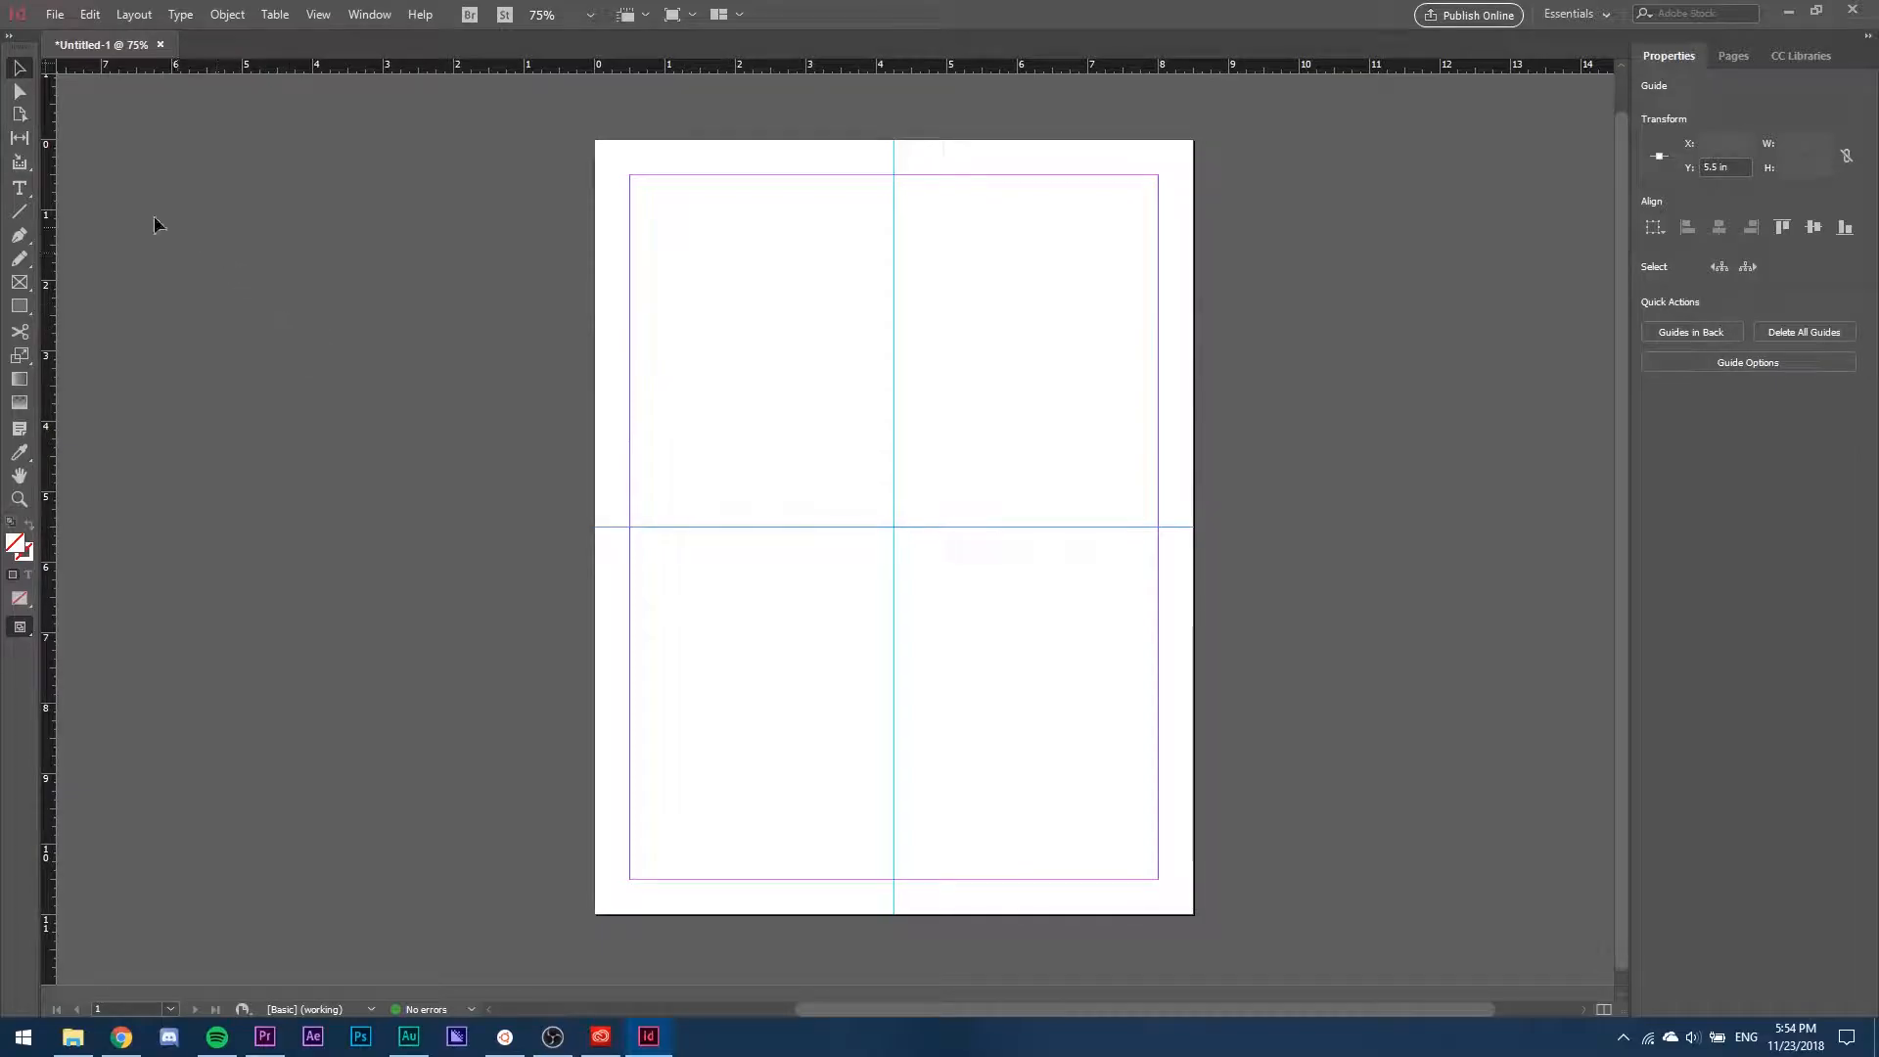
Step: Create a text frame spanning the margins at the top of the page, containing "This is a title" with "Test" on a second line
{"action": "left_click", "coordinate": [23, 194]}
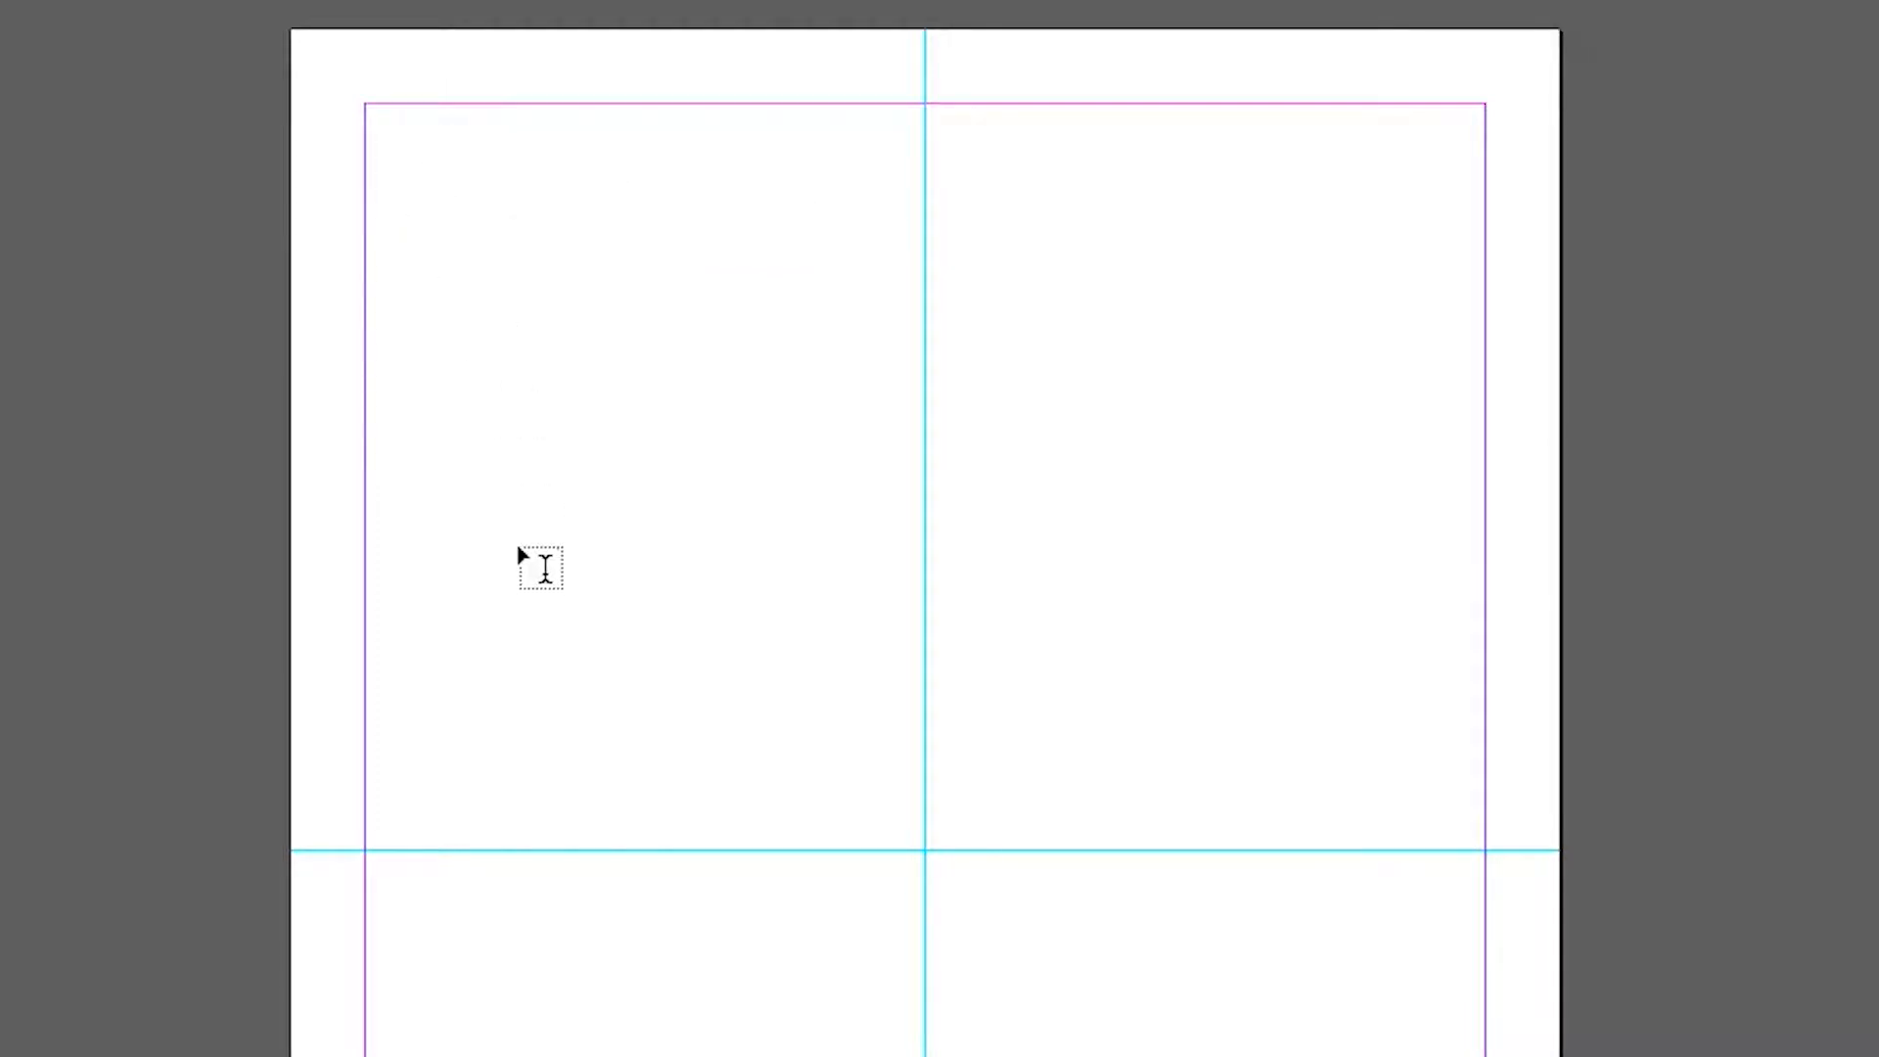
{"action": "mouse_move", "coordinate": [365, 102]}
{"action": "left_mouse_down"}
{"action": "mouse_move", "coordinate": [1393, 239]}
{"action": "mouse_move", "coordinate": [1485, 227]}
{"action": "left_mouse_up"}
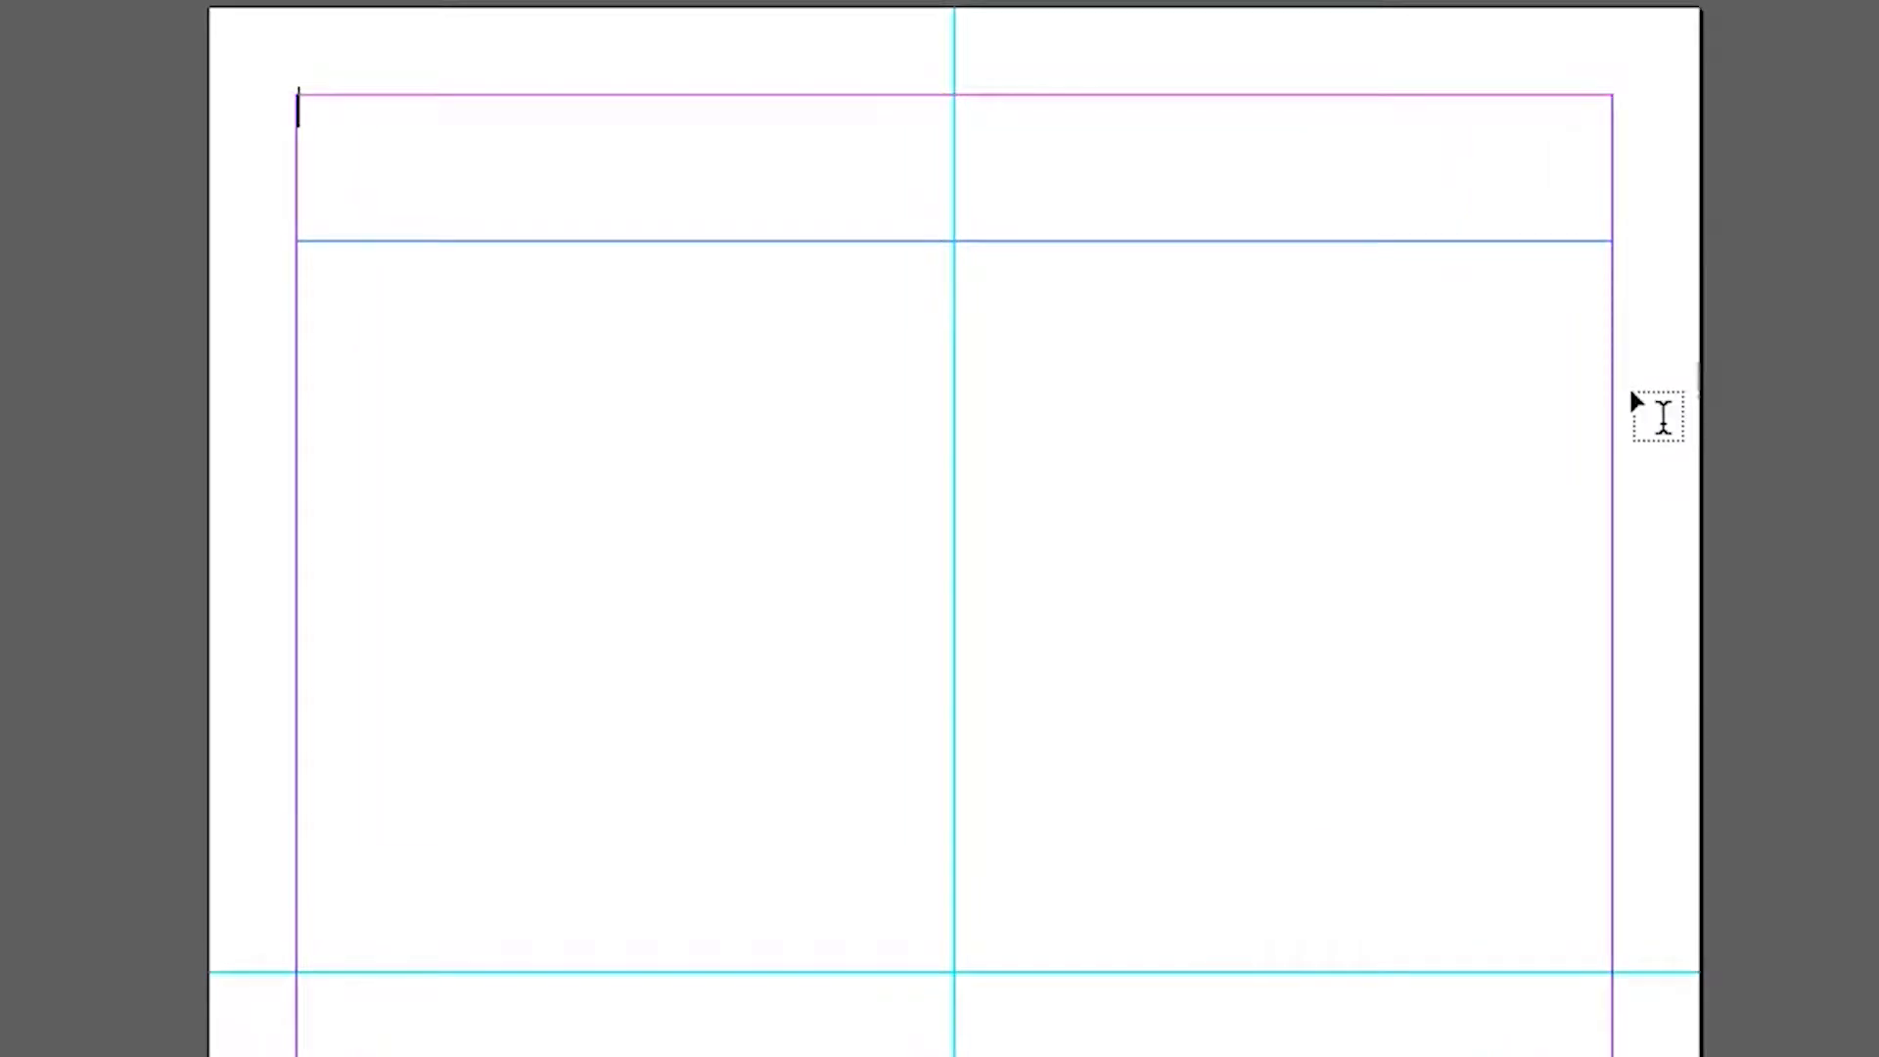
{"action": "type", "text": "This is"}
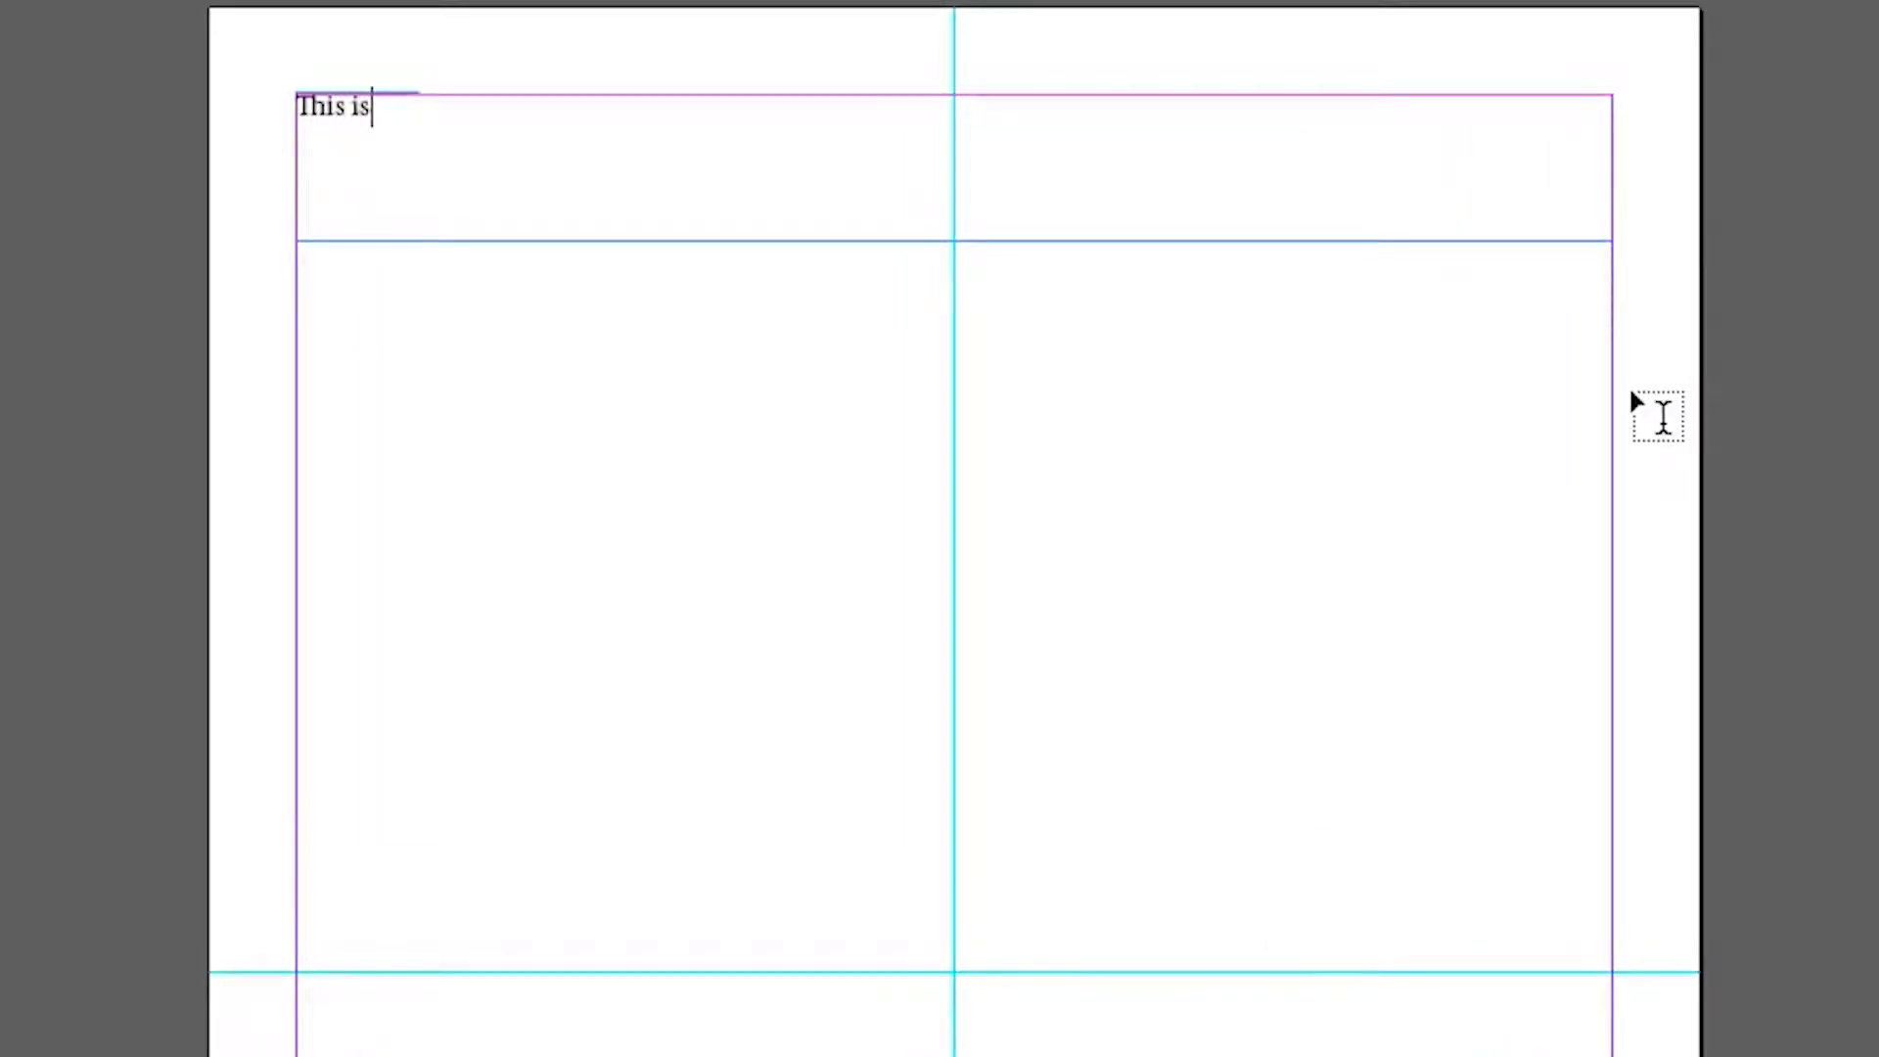
{"action": "type", "text": " a title"}
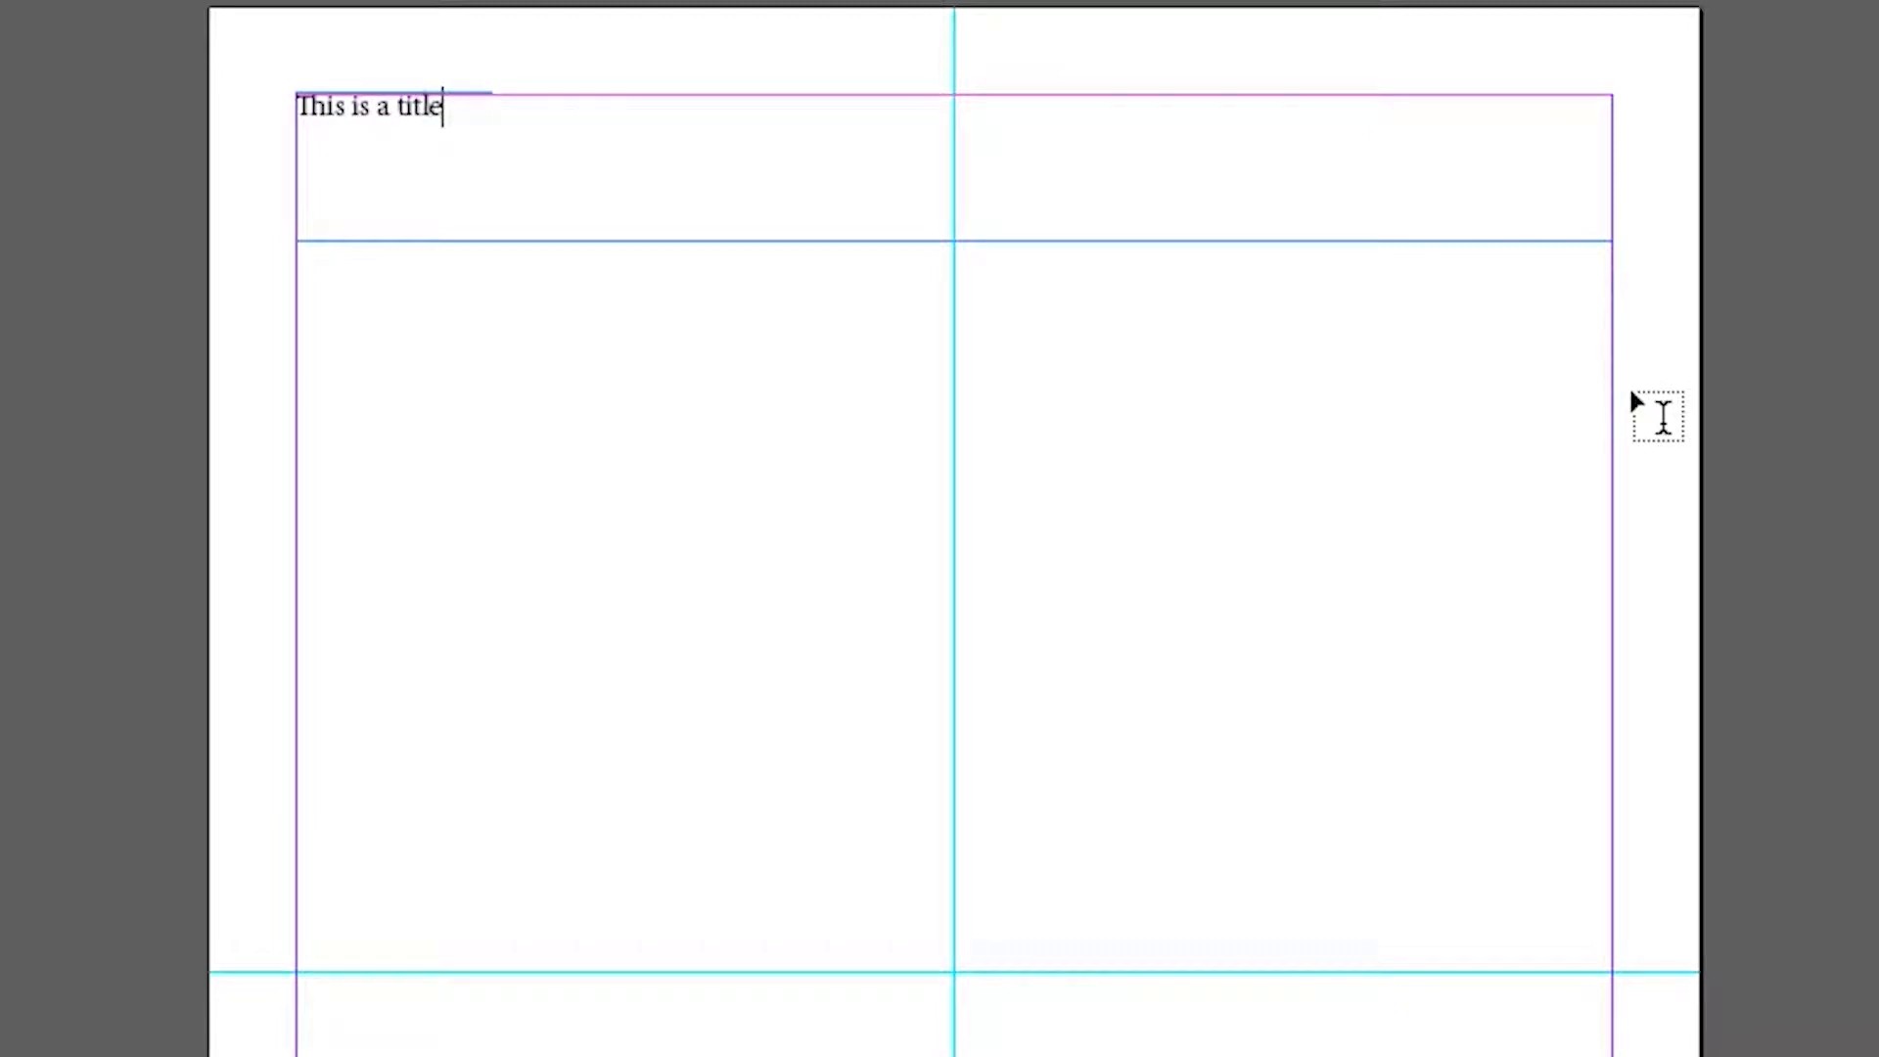
{"action": "key", "text": "BackSpace"}
{"action": "key", "text": "BackSpace"}
{"action": "type", "text": "le"}
Step: Format all the text in the frame as Futura PT Bold at 25 pt
{"action": "key", "text": "ctrl+a"}
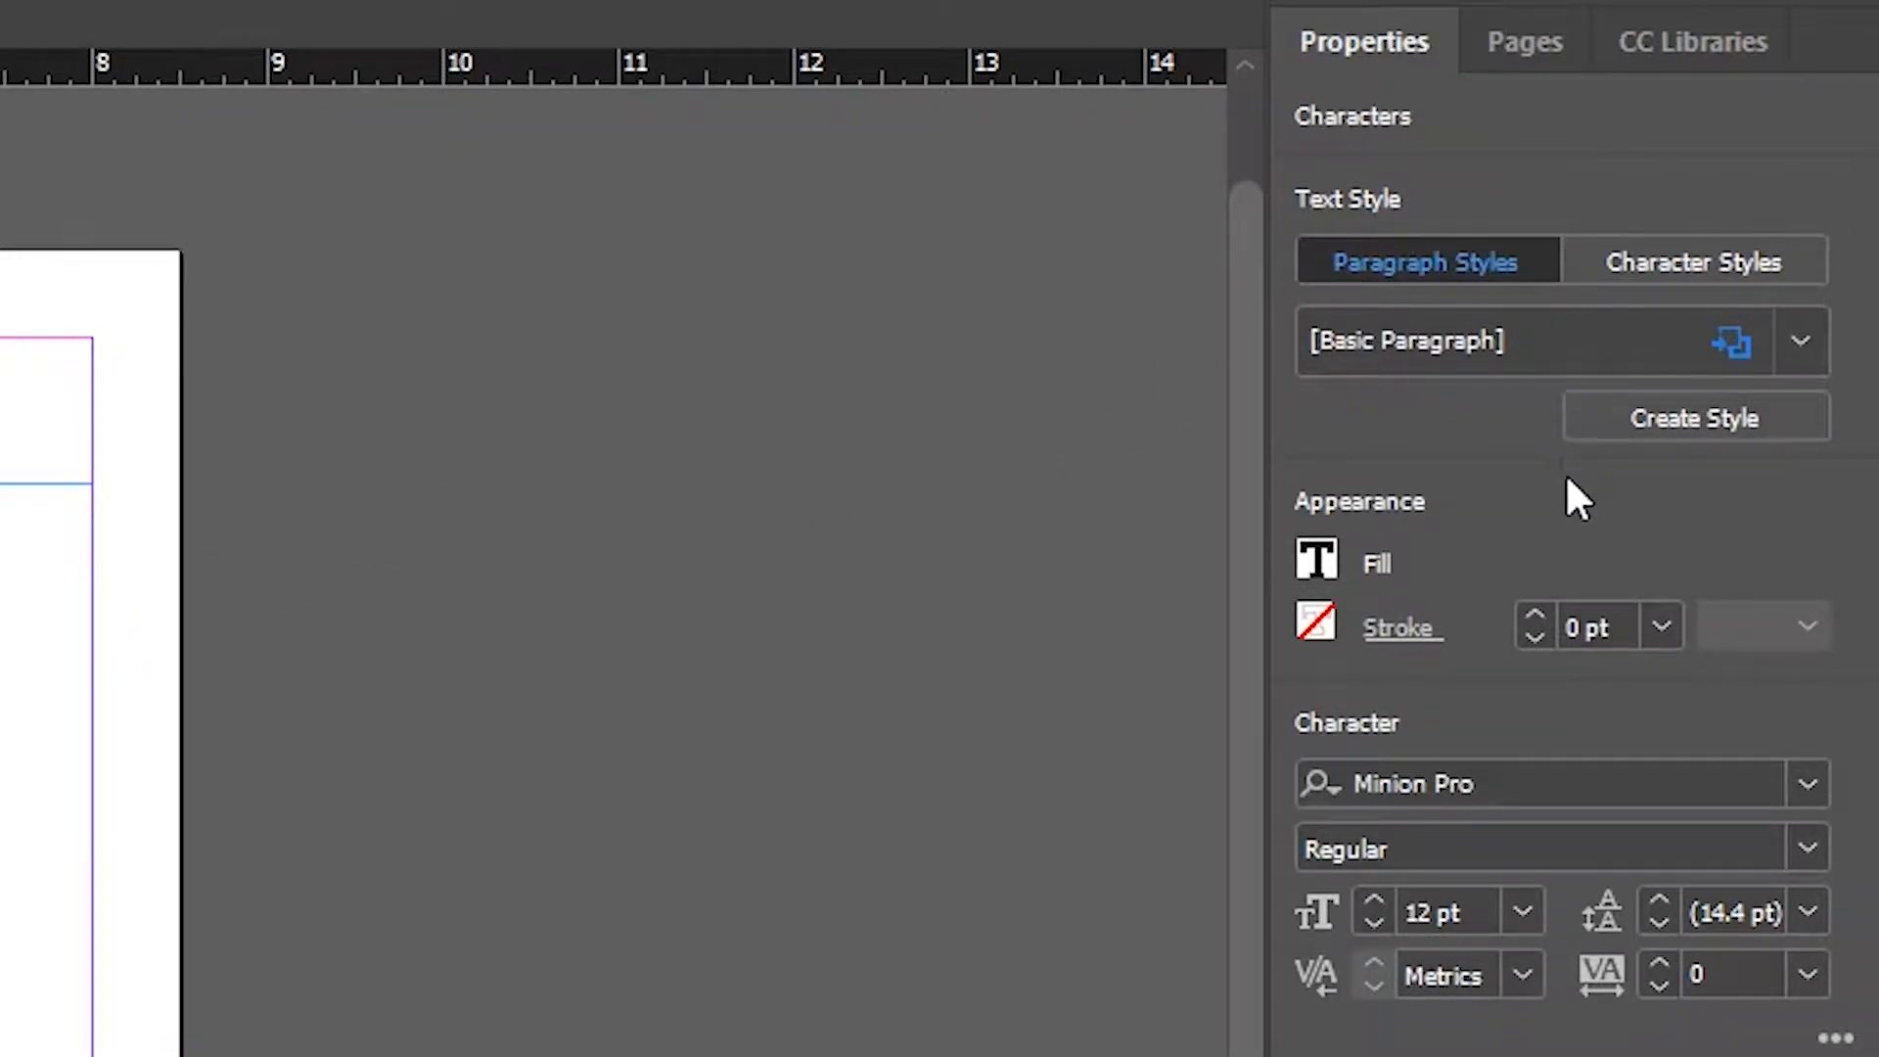
{"action": "left_click", "coordinate": [1450, 753]}
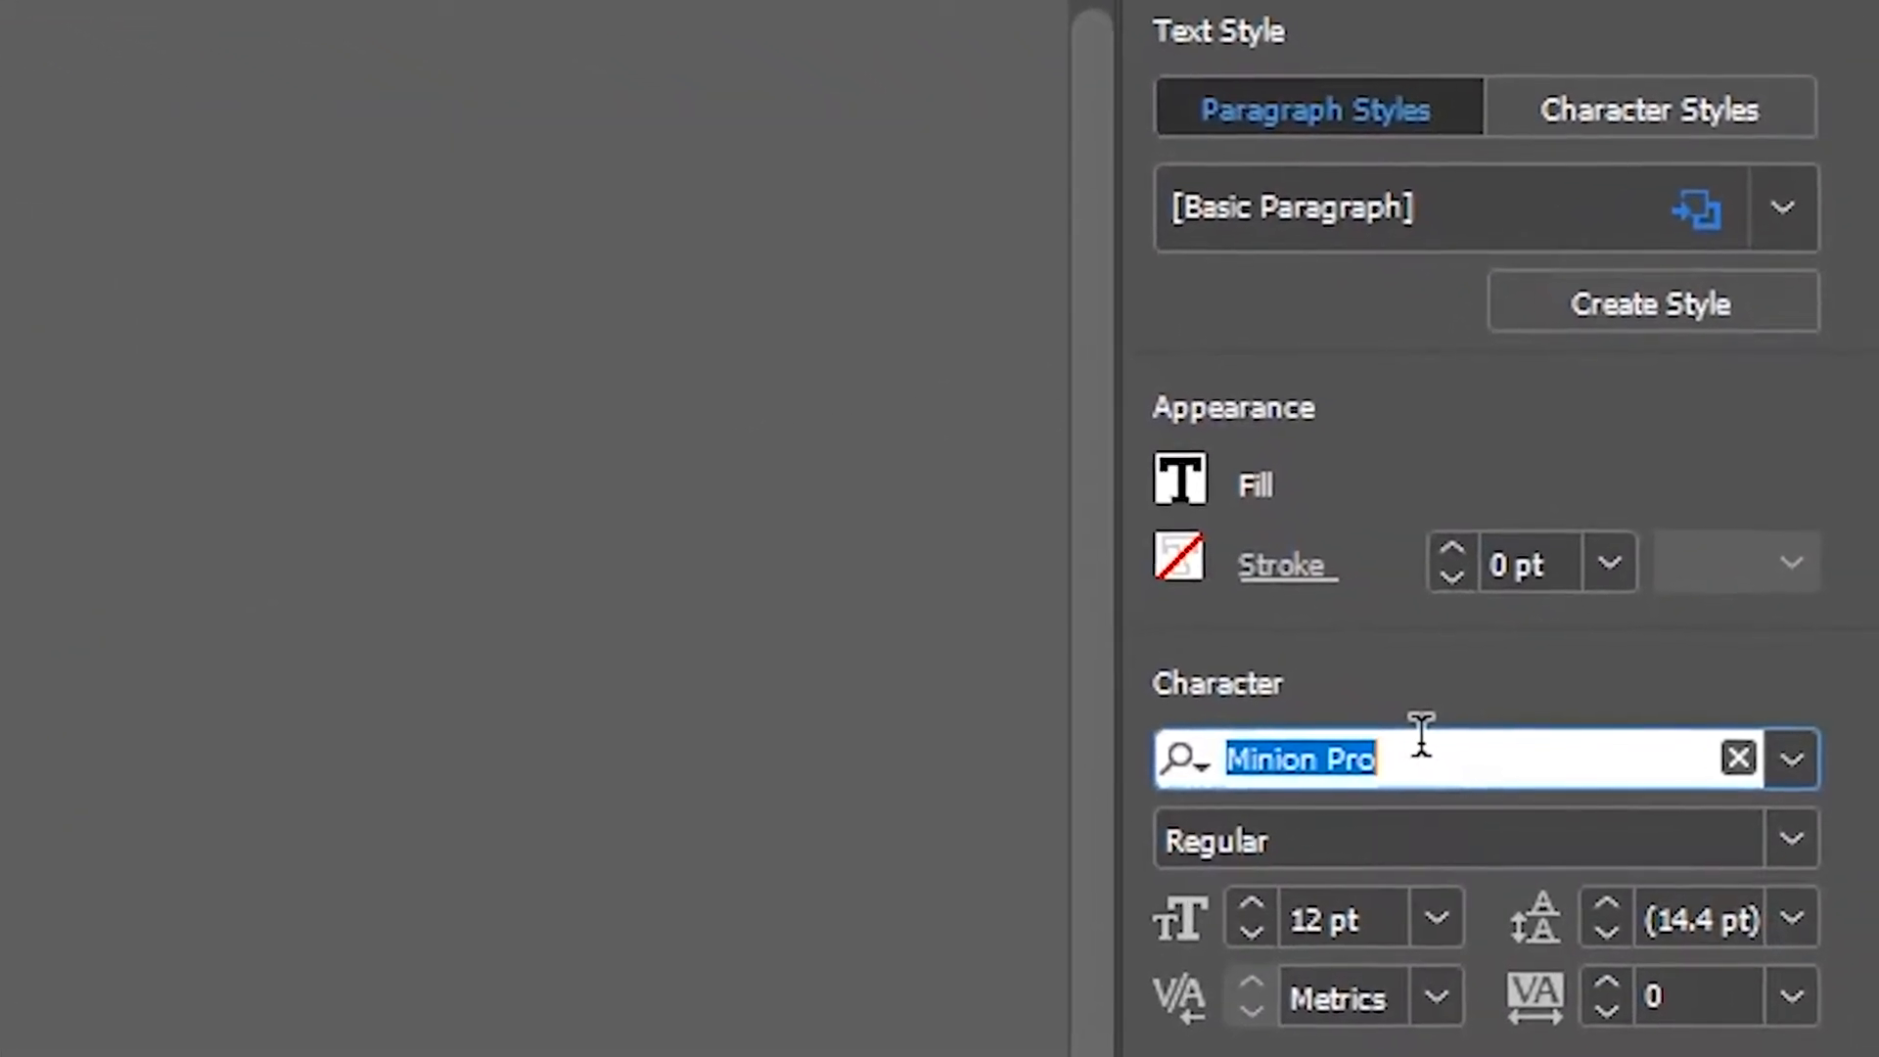
{"action": "type", "text": "futuru"}
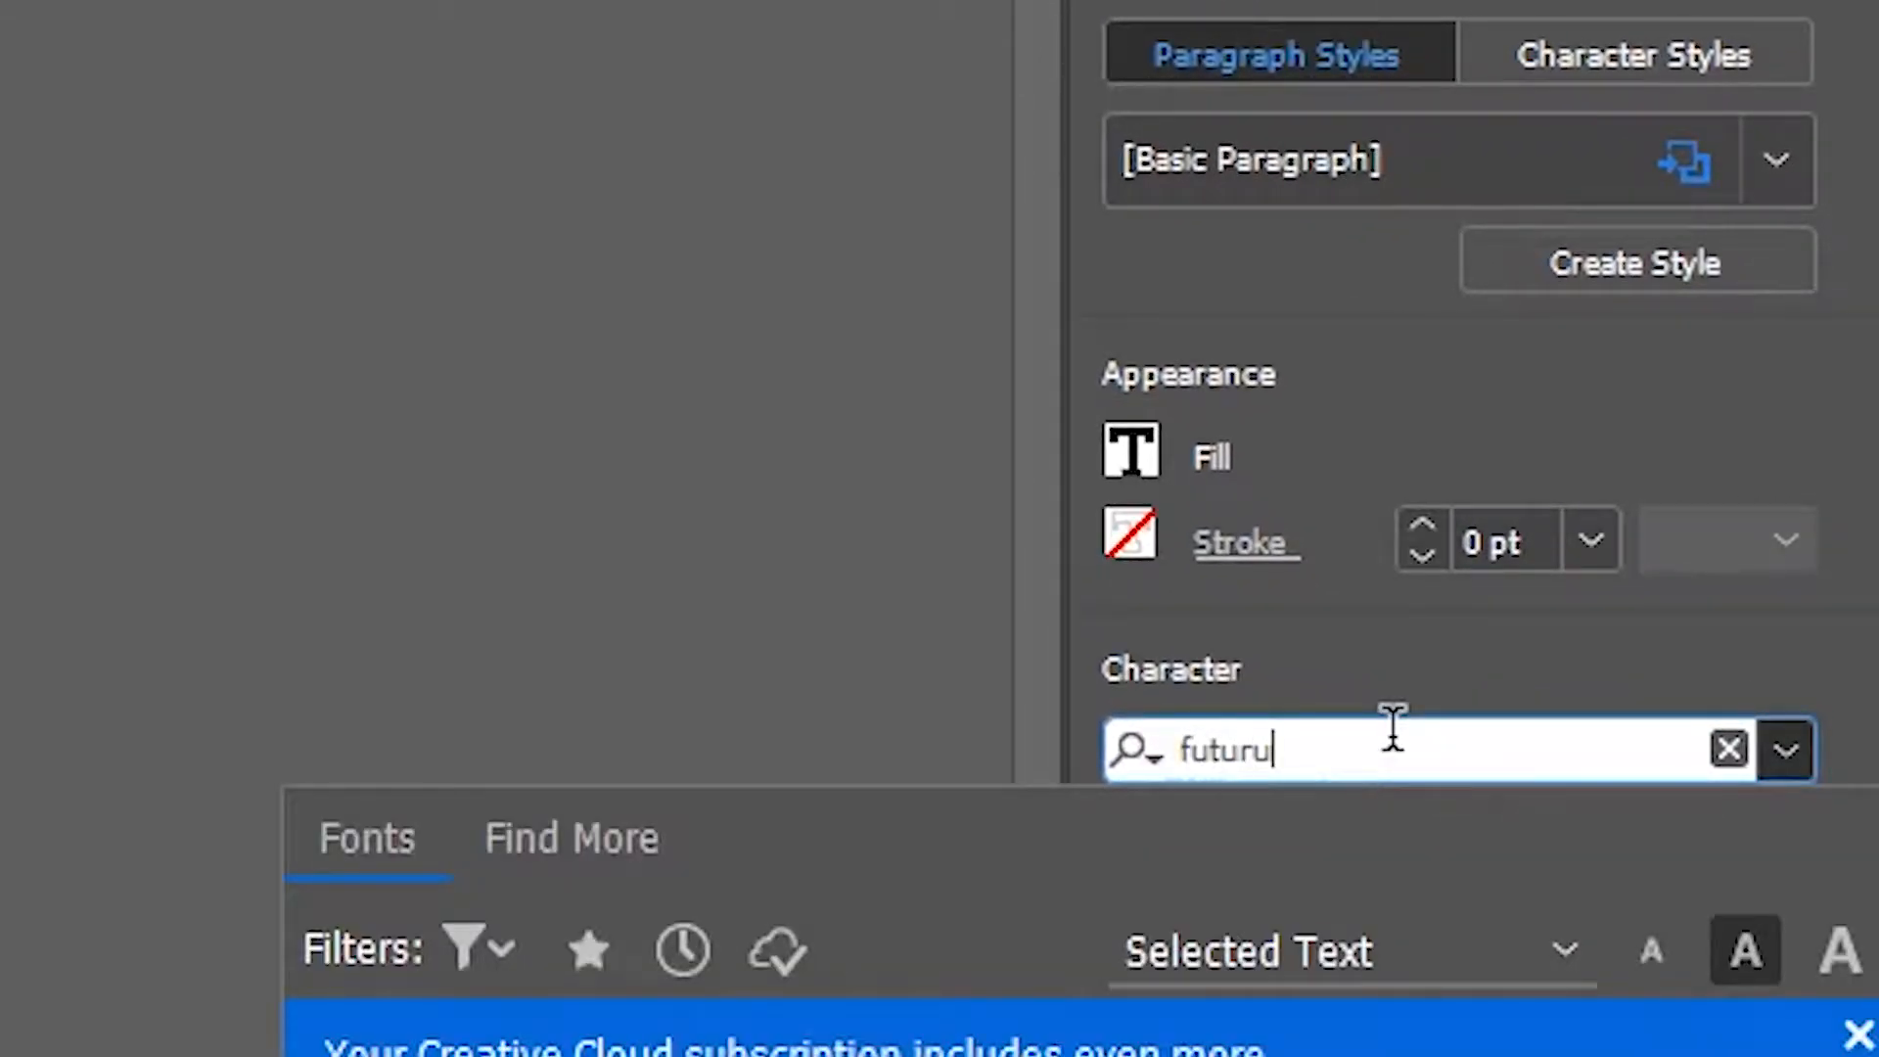
{"action": "key", "text": "BackSpace"}
{"action": "type", "text": "a"}
{"action": "key", "text": "Return"}
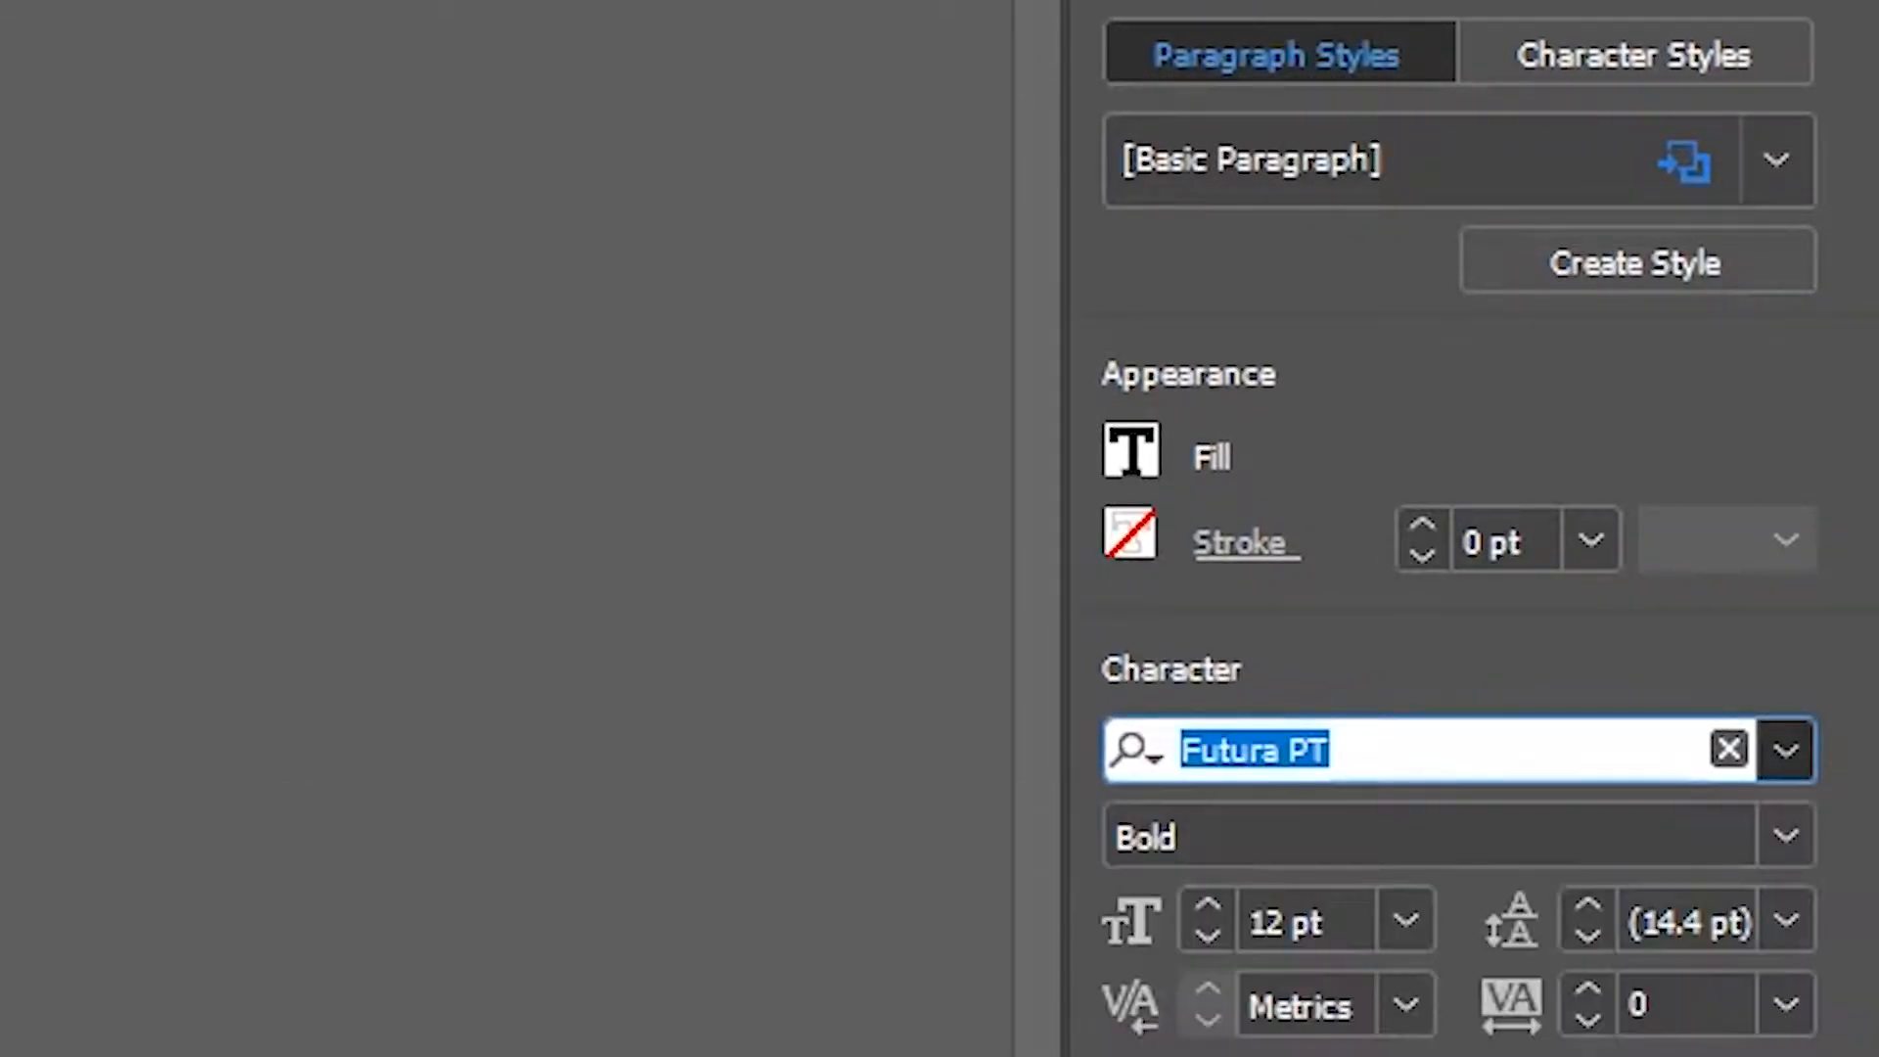
{"action": "double_click", "coordinate": [1243, 920]}
{"action": "type", "text": "25"}
Step: Set the leading of both lines to 48 pt and extend the text frame's bottom edge downward so both lines fit
{"action": "left_click", "coordinate": [1685, 905]}
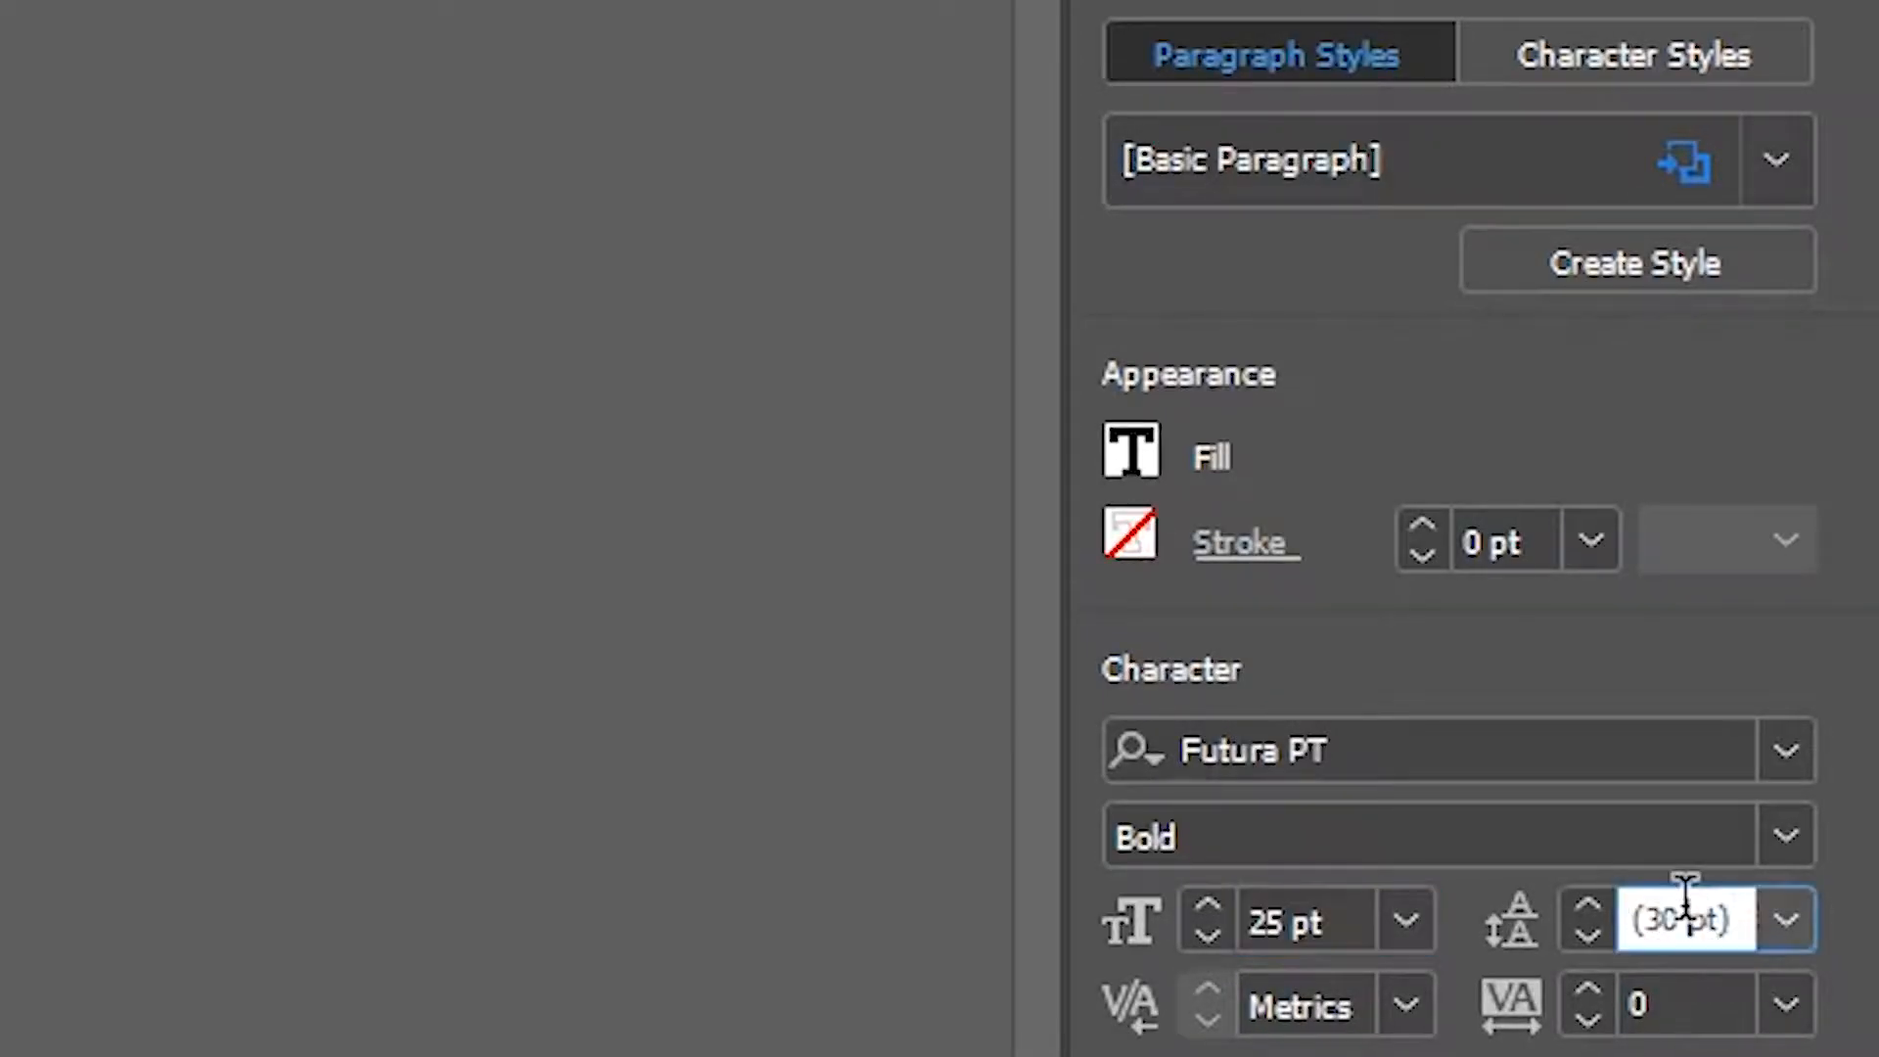
{"action": "left_click", "coordinate": [1786, 919]}
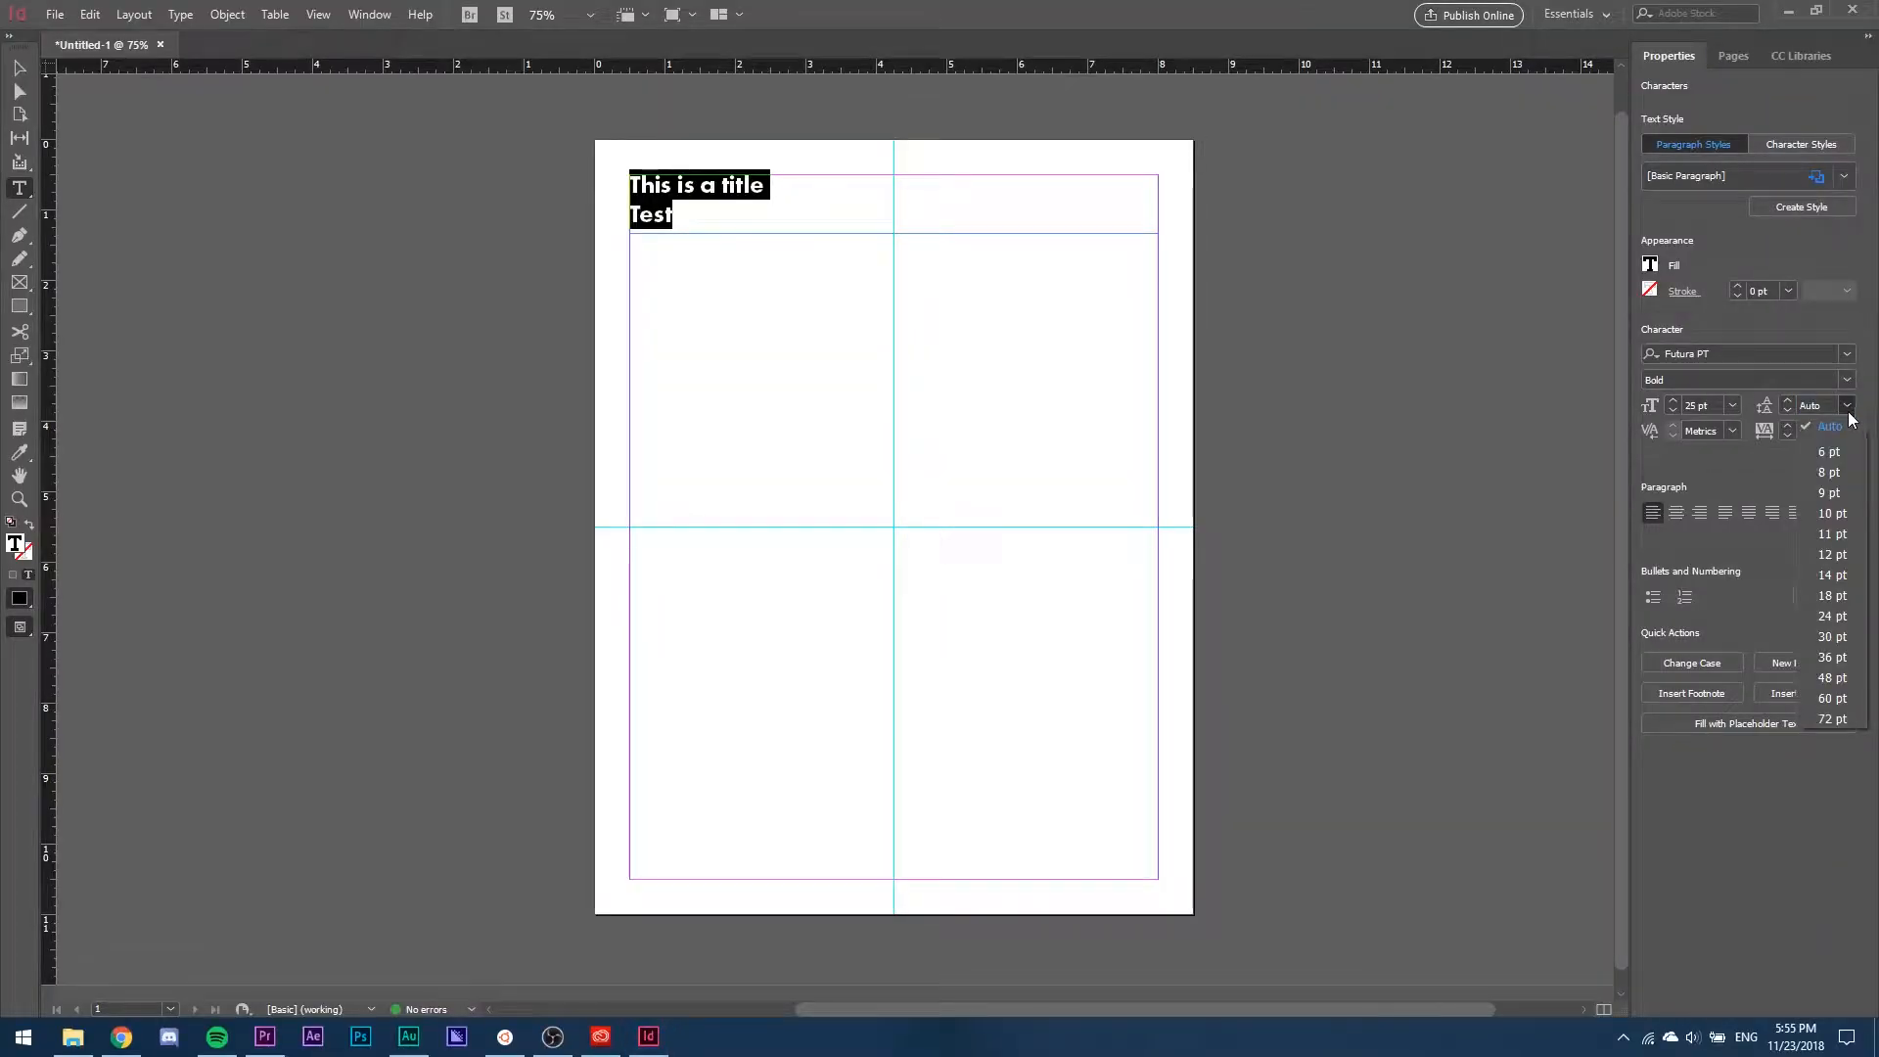
{"action": "left_click", "coordinate": [1844, 685]}
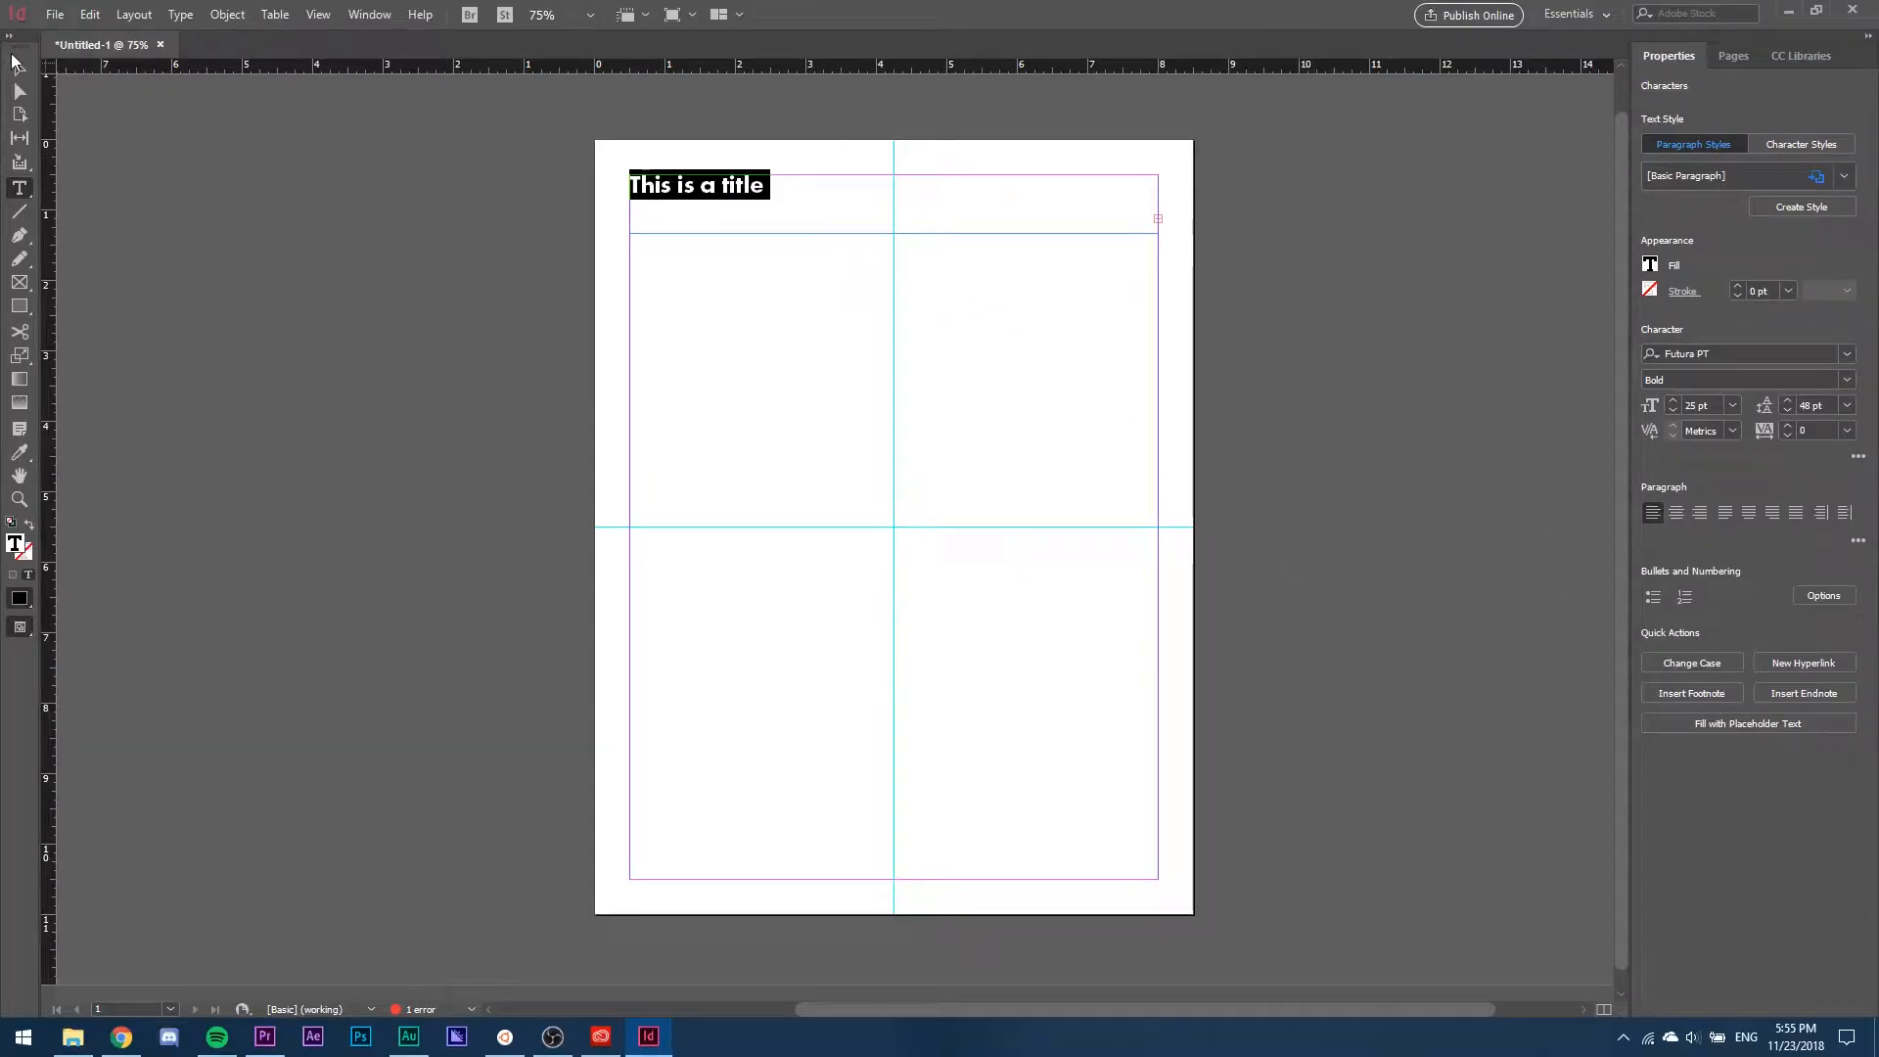
{"action": "left_click", "coordinate": [13, 61]}
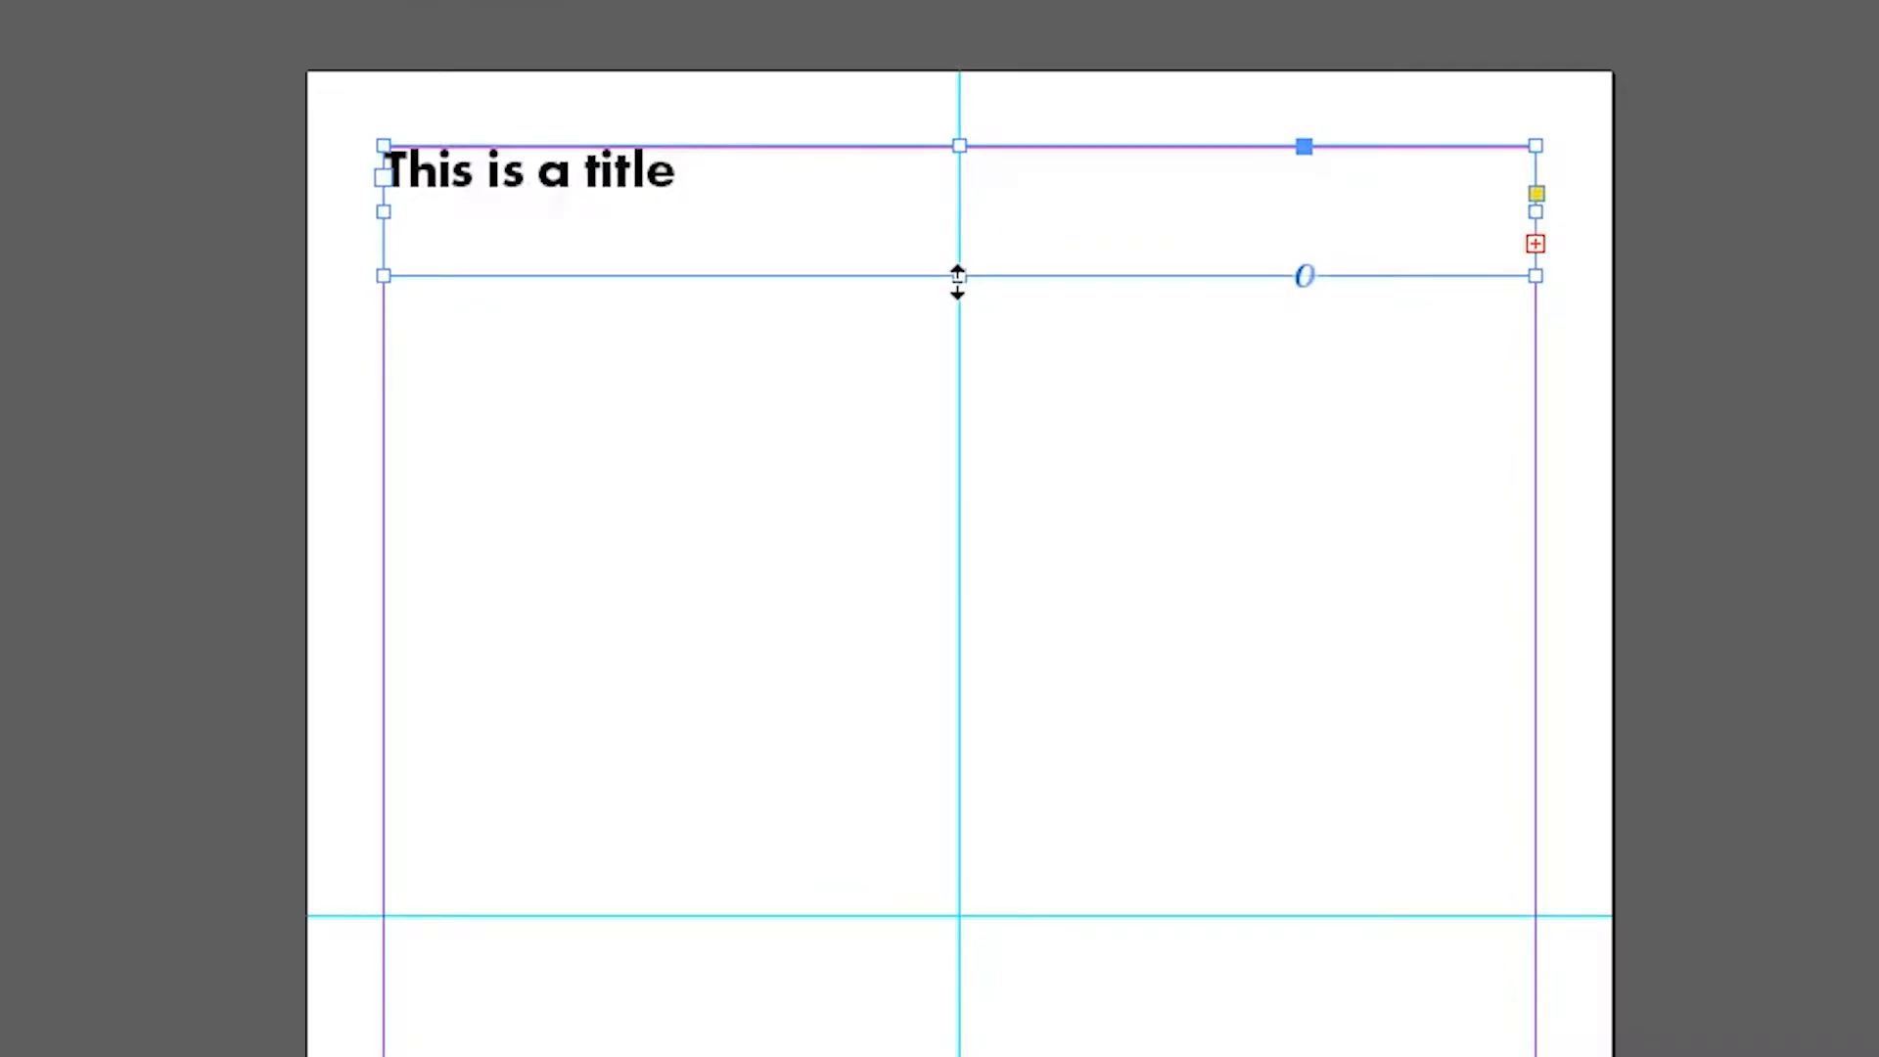
{"action": "left_click_drag", "start_coordinate": [958, 279], "coordinate": [958, 354]}
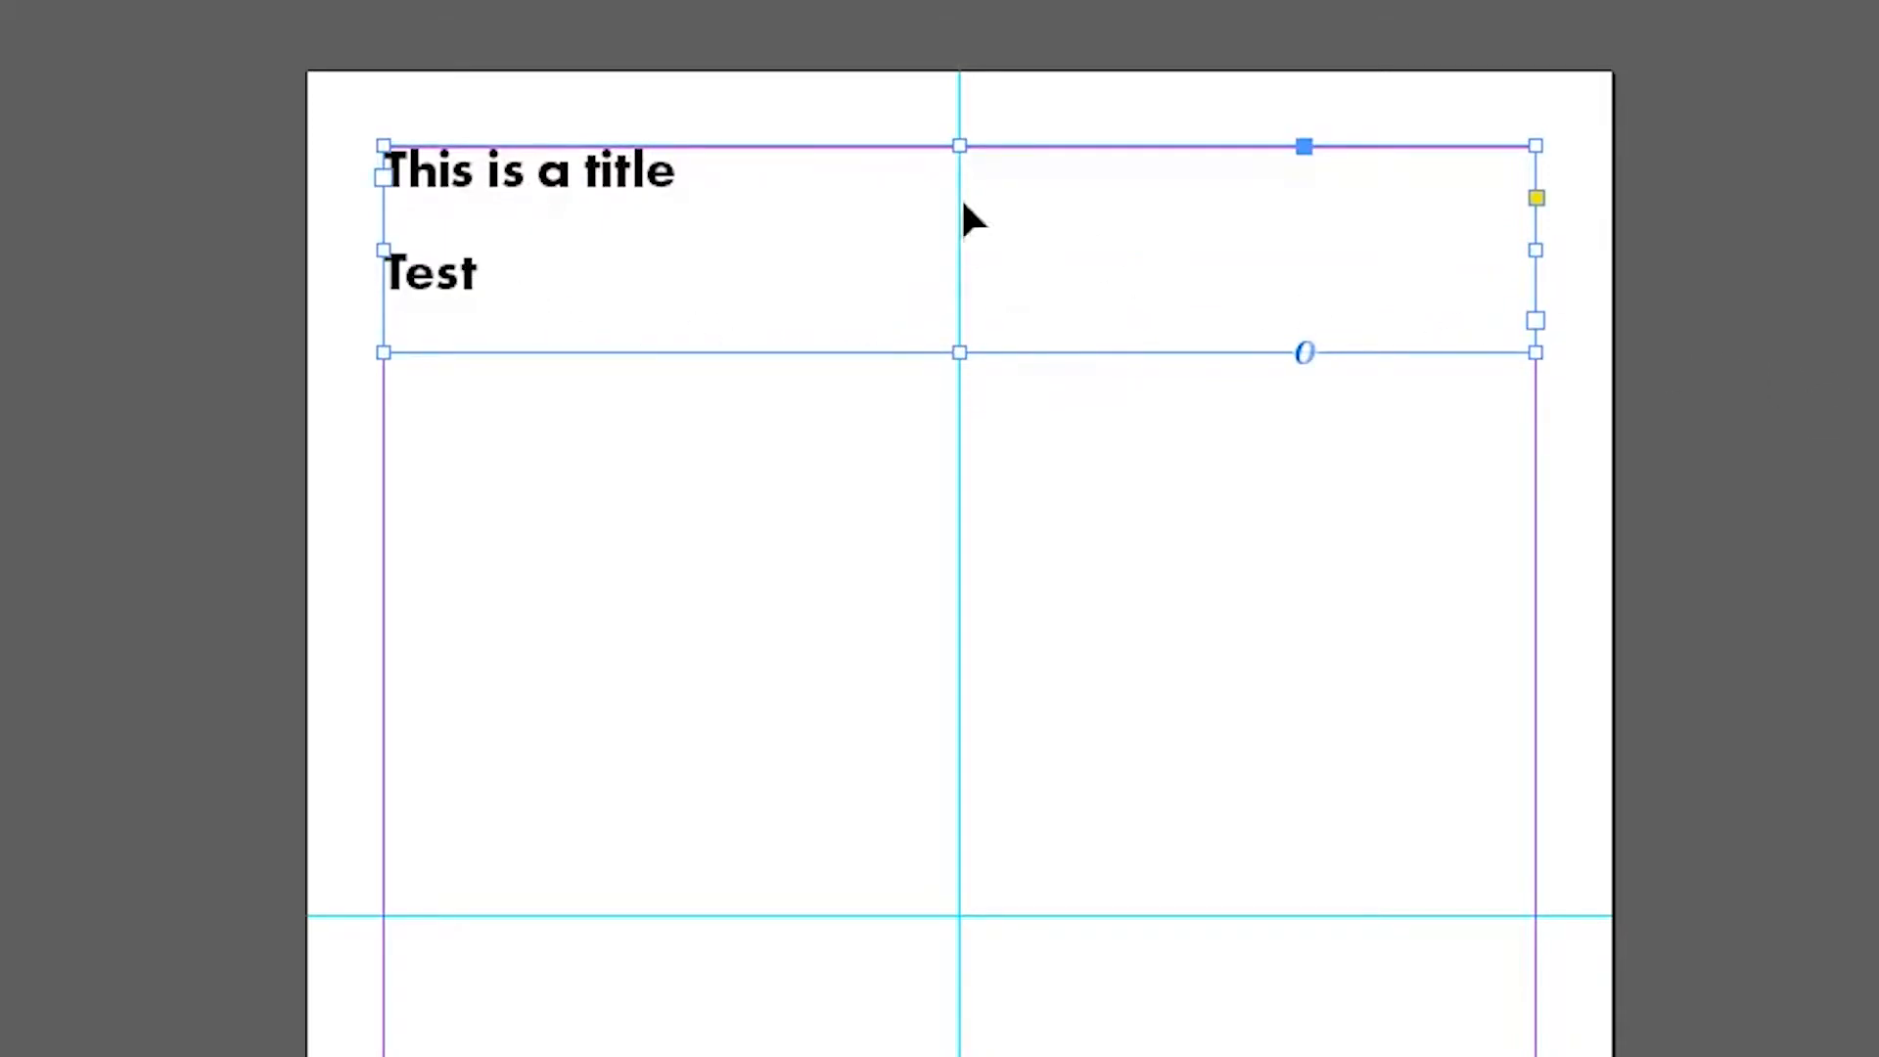
Step: Try a kerning of -100 between the "i" and "s" of "This" in the title, and reset it to 0
{"action": "double_click", "coordinate": [451, 169]}
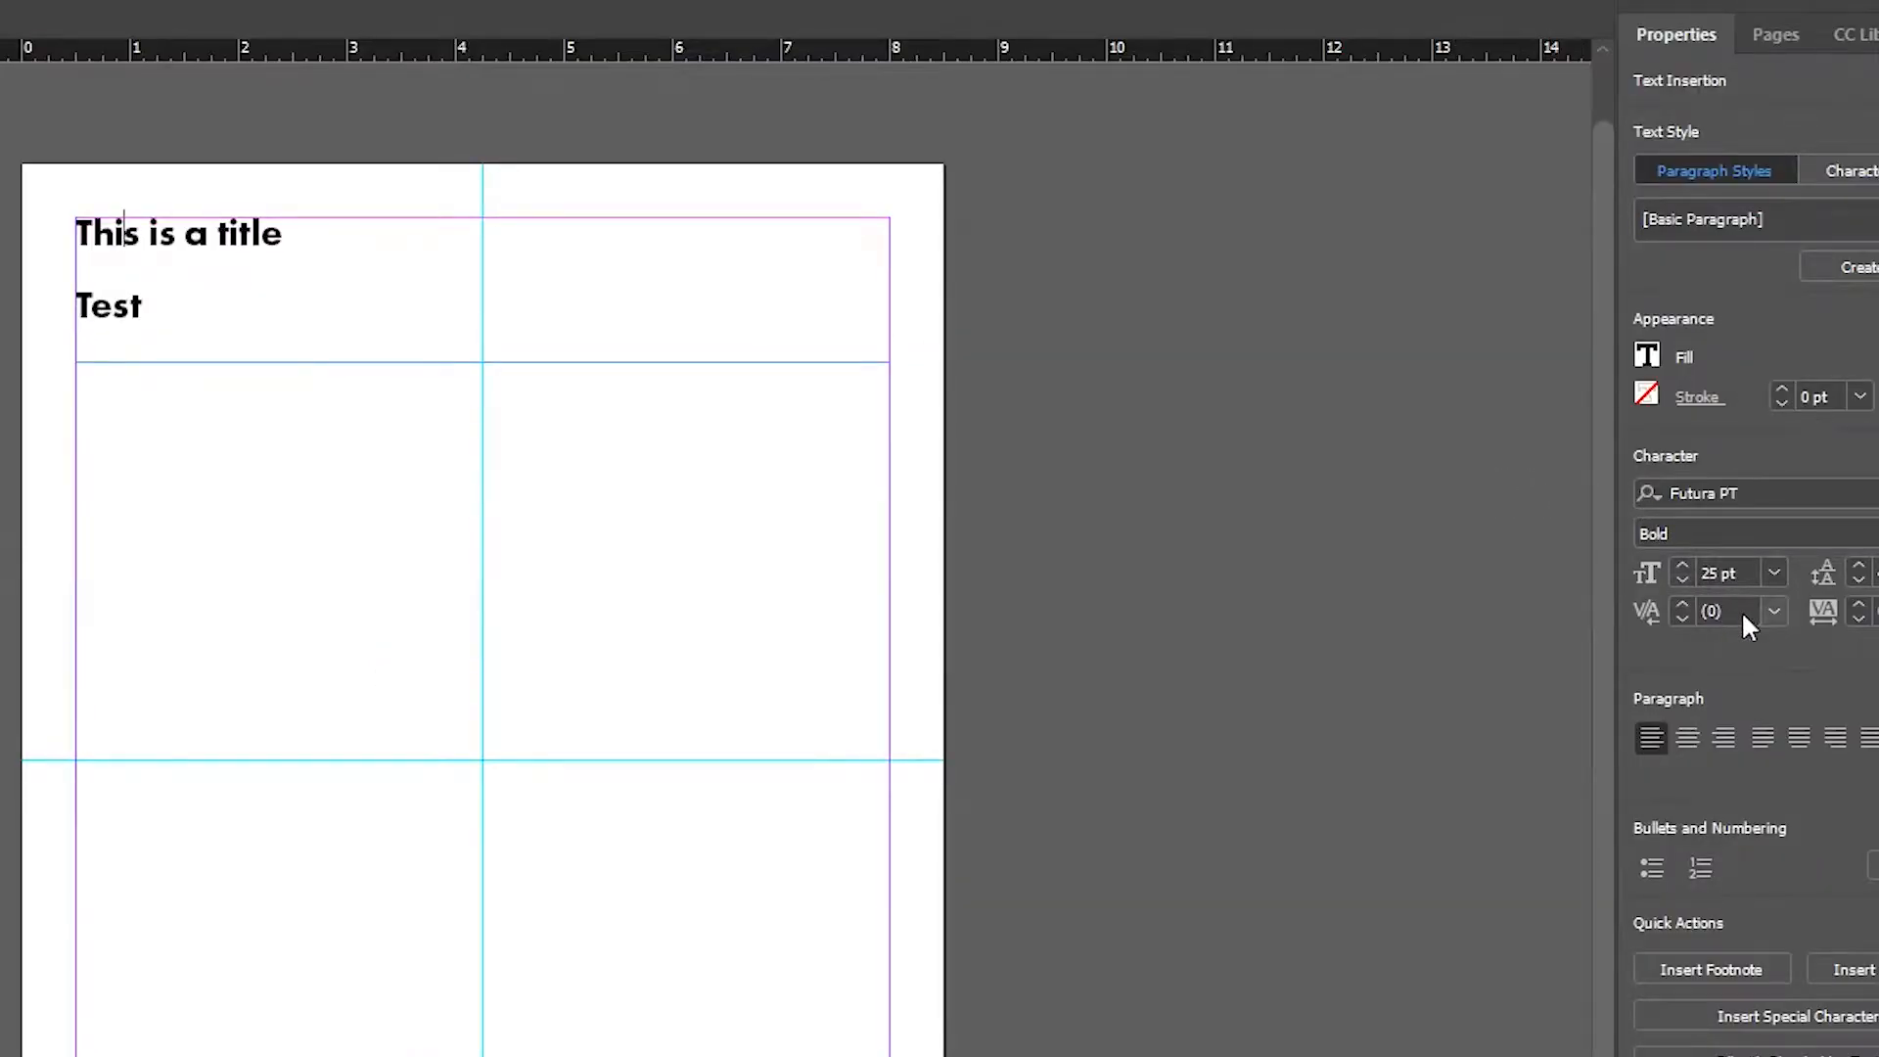
{"action": "left_click", "coordinate": [1775, 611]}
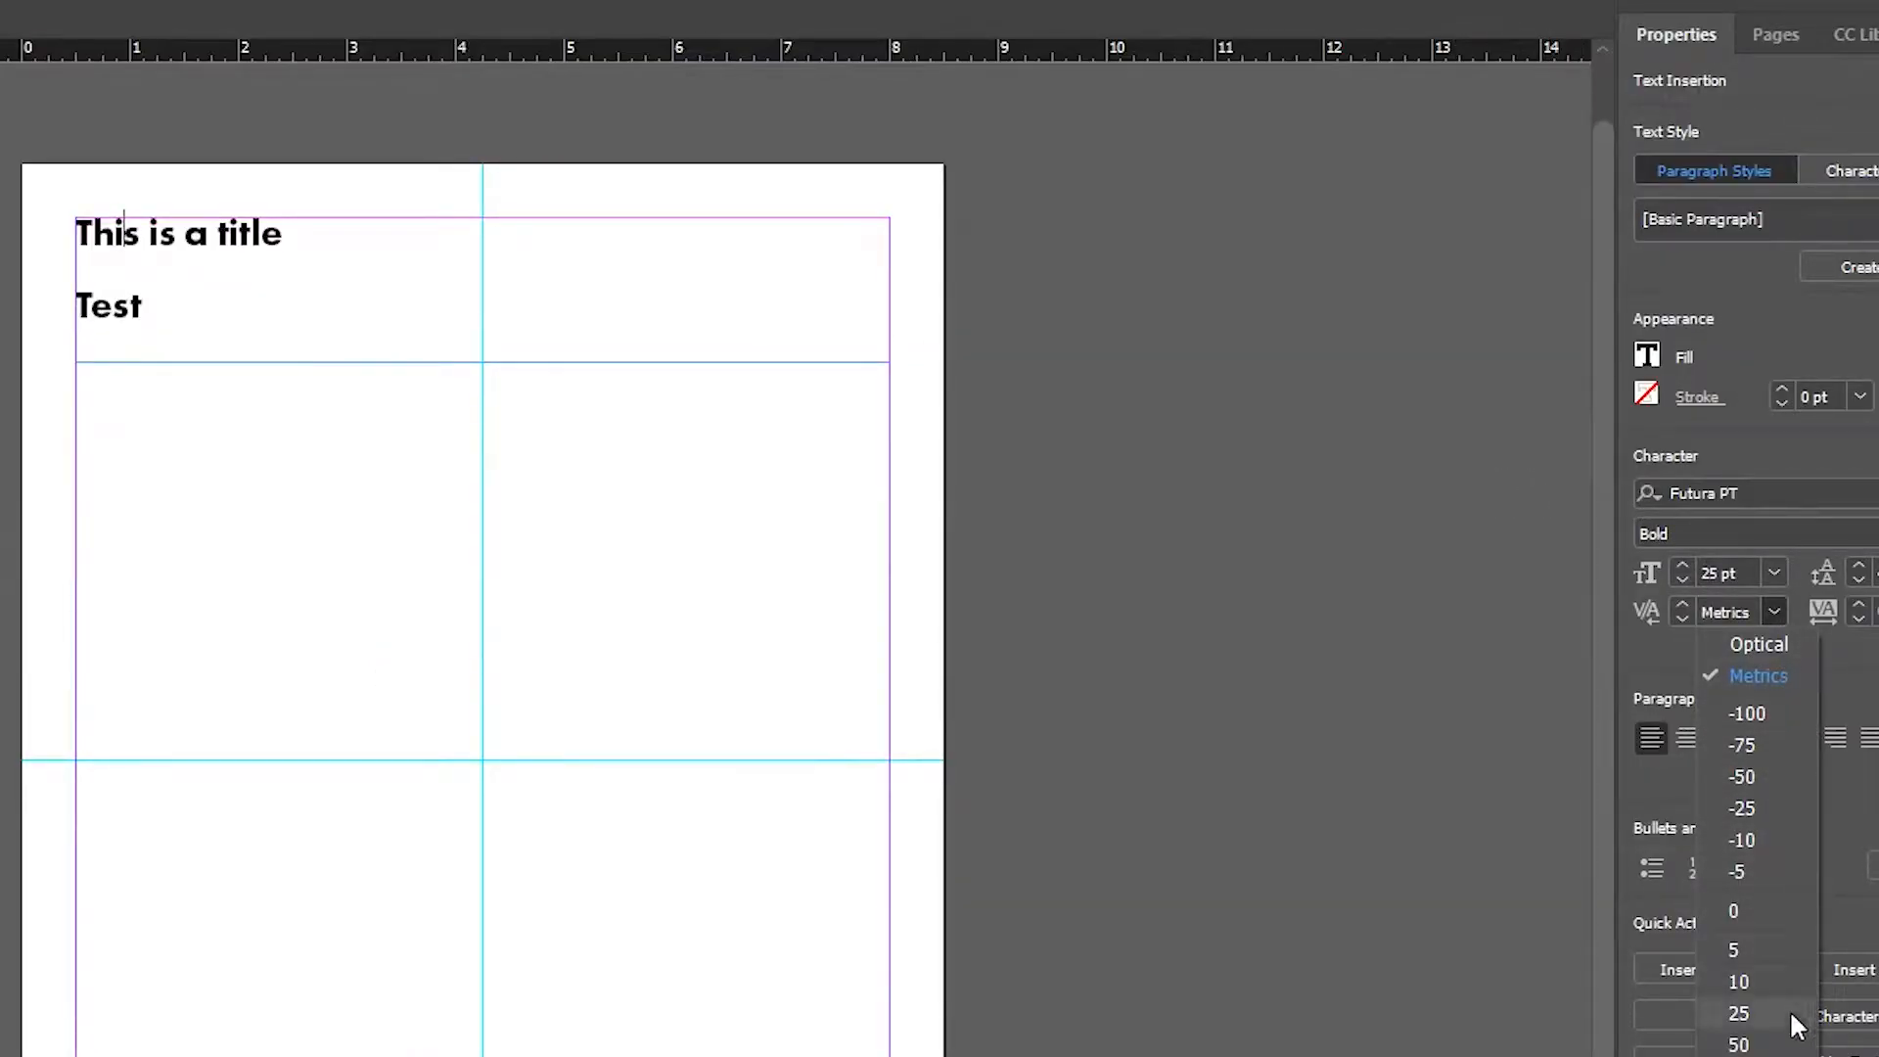
{"action": "left_click", "coordinate": [1747, 1053]}
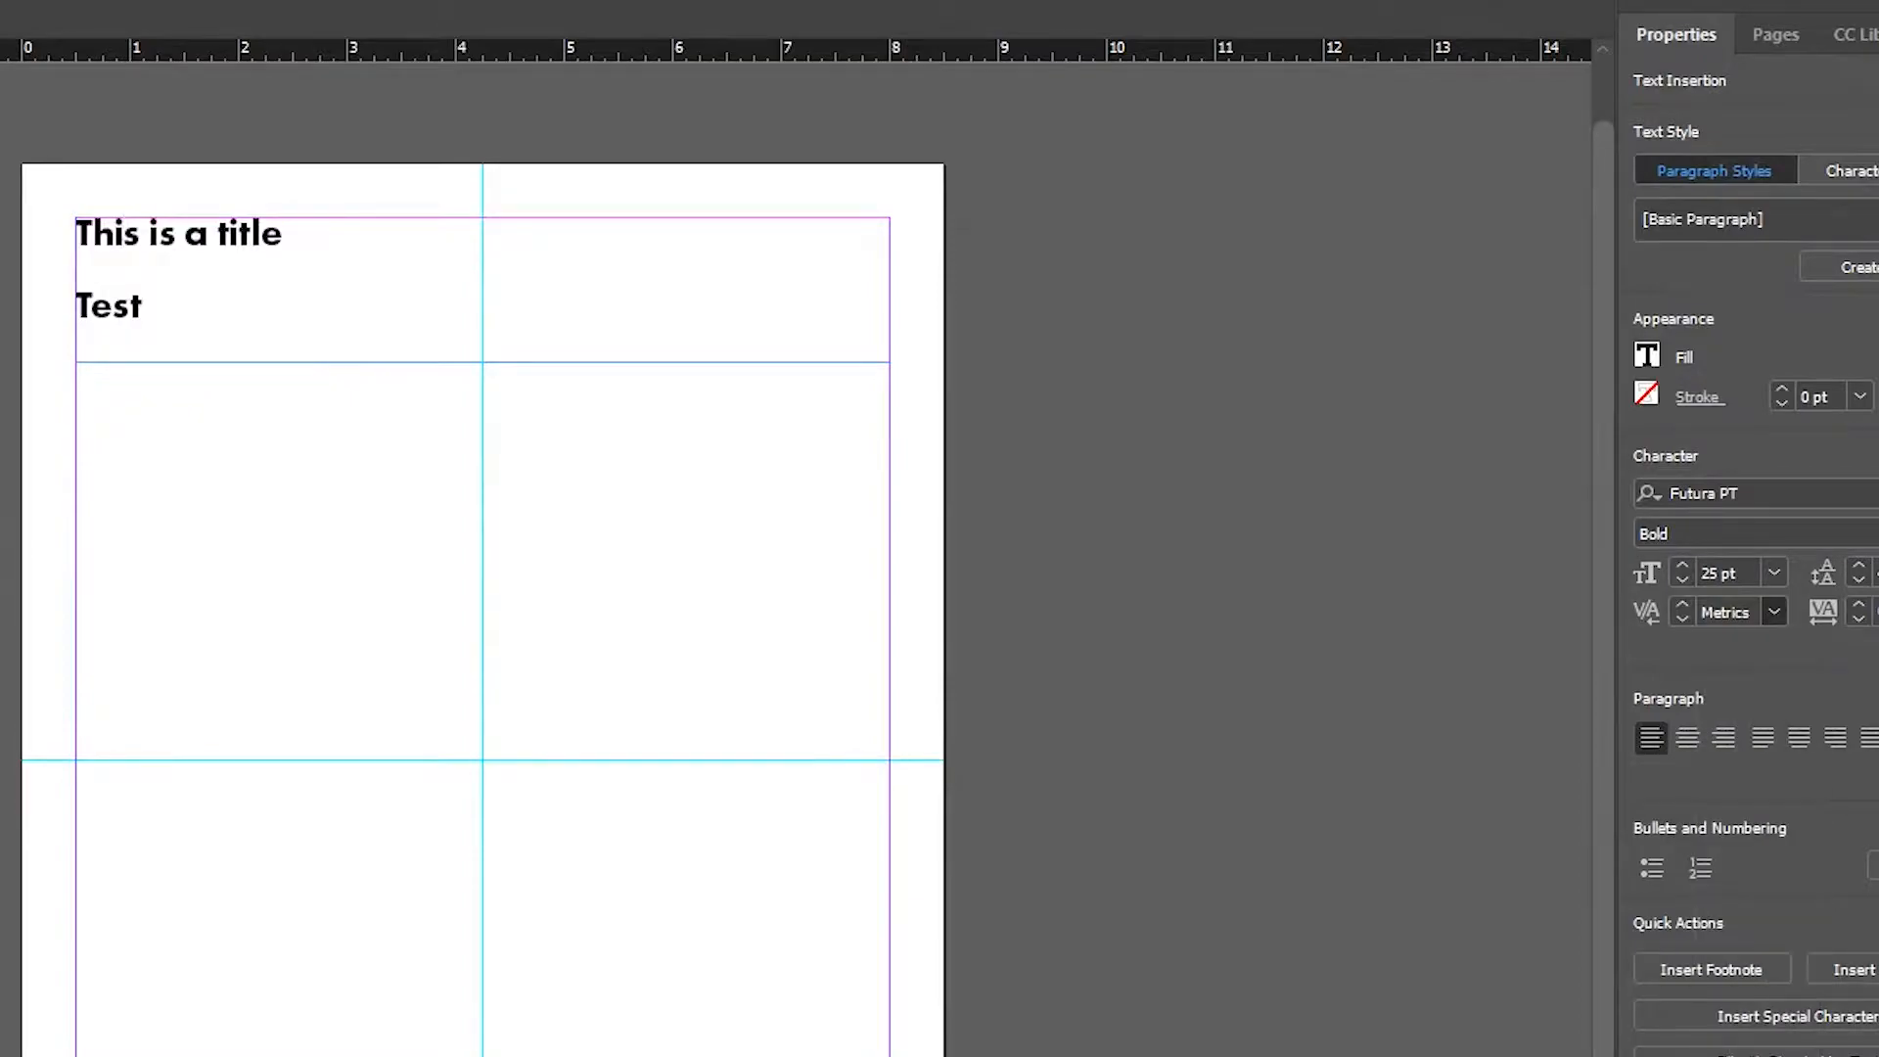
{"action": "left_click", "coordinate": [1773, 611]}
{"action": "left_click", "coordinate": [1753, 714]}
{"action": "left_click", "coordinate": [1739, 614]}
{"action": "left_click", "coordinate": [1724, 945]}
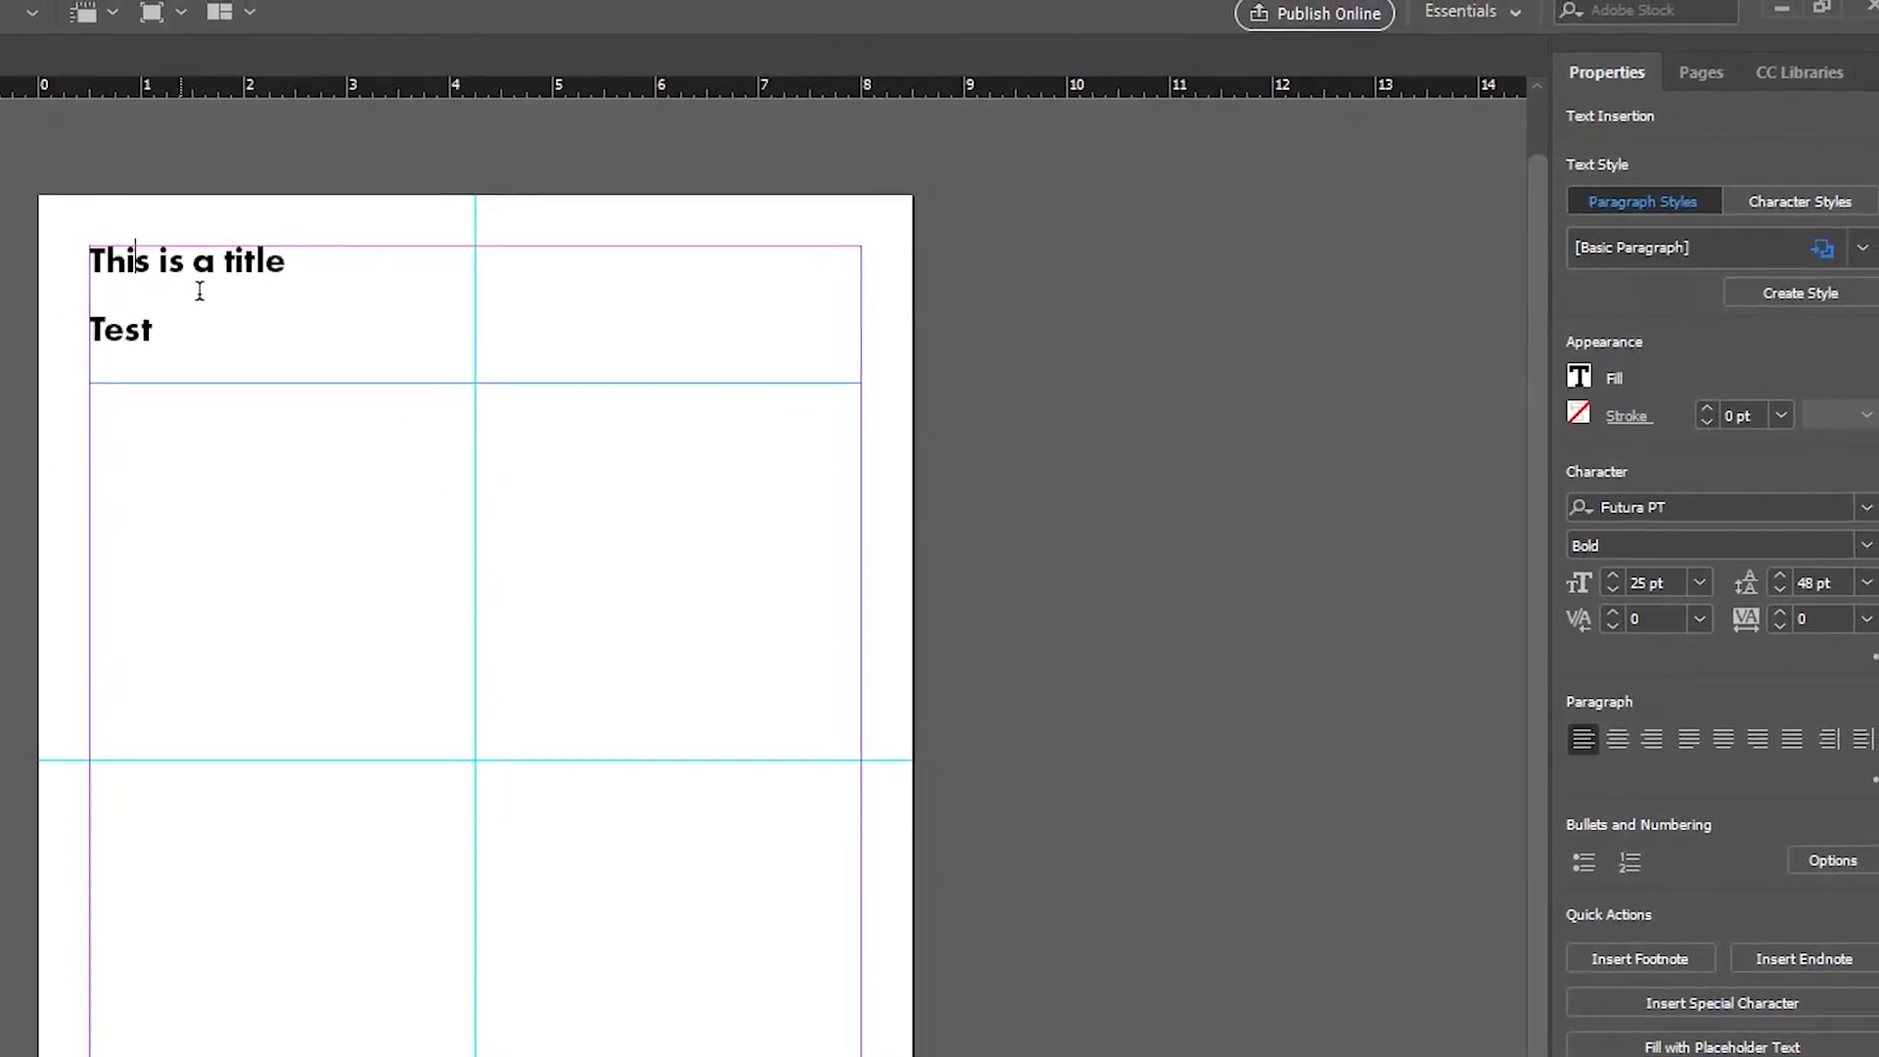
Step: Set the tracking of both text lines, "This is a title" and "Test", to 200
{"action": "triple_click", "coordinate": [285, 260]}
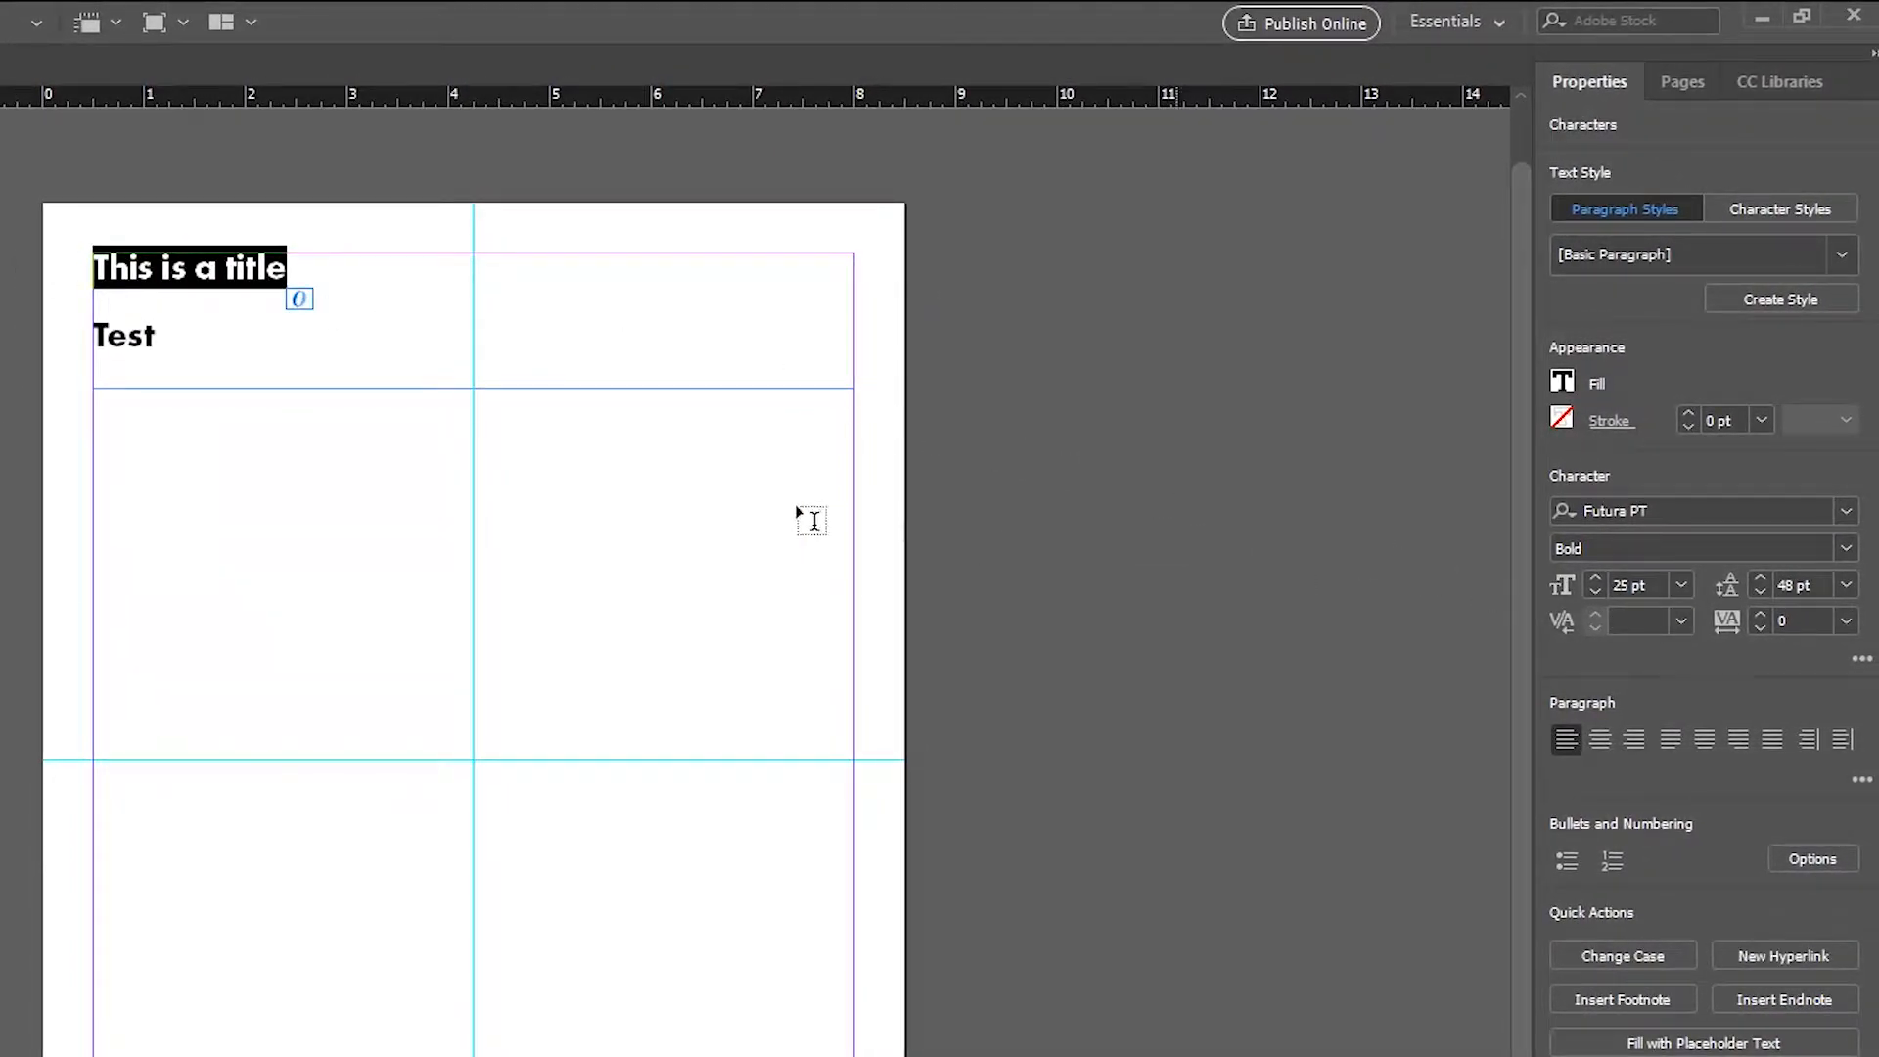
{"action": "key", "text": "shift+Down"}
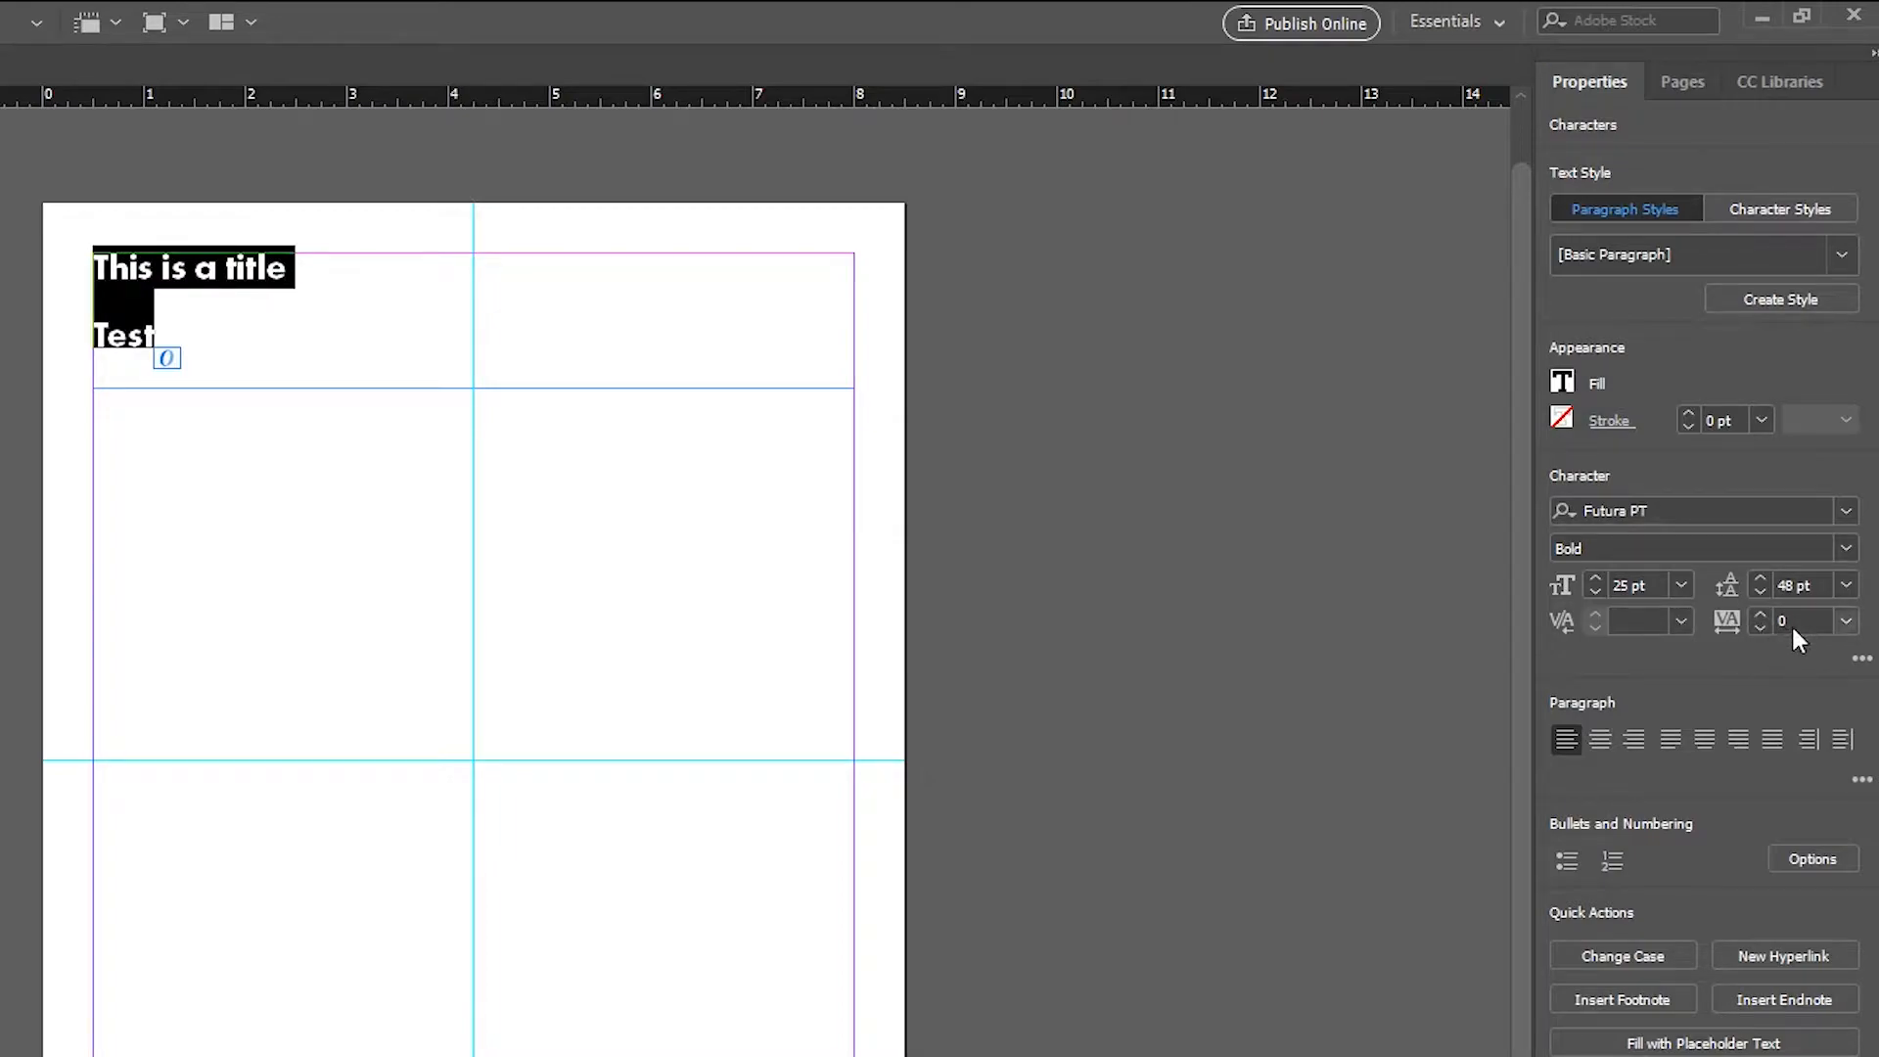
{"action": "left_click", "coordinate": [1839, 620]}
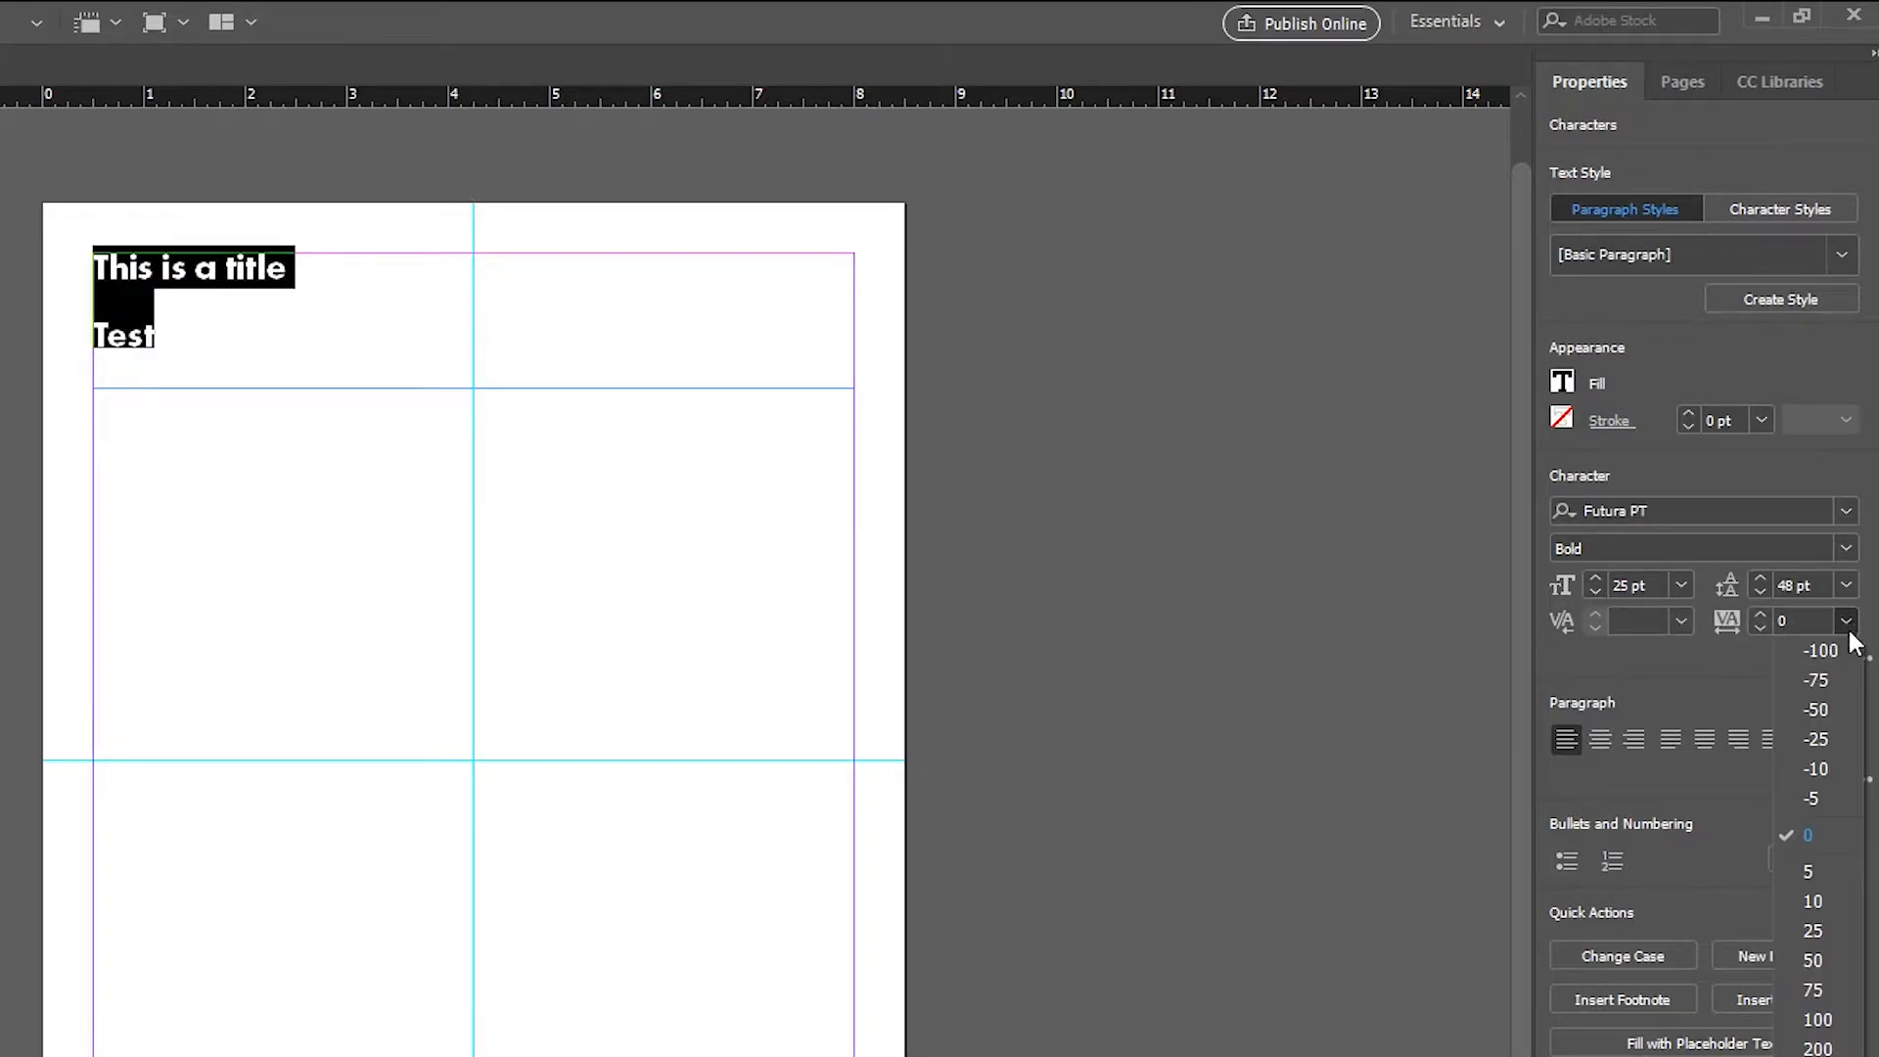
{"action": "left_click", "coordinate": [1836, 1045]}
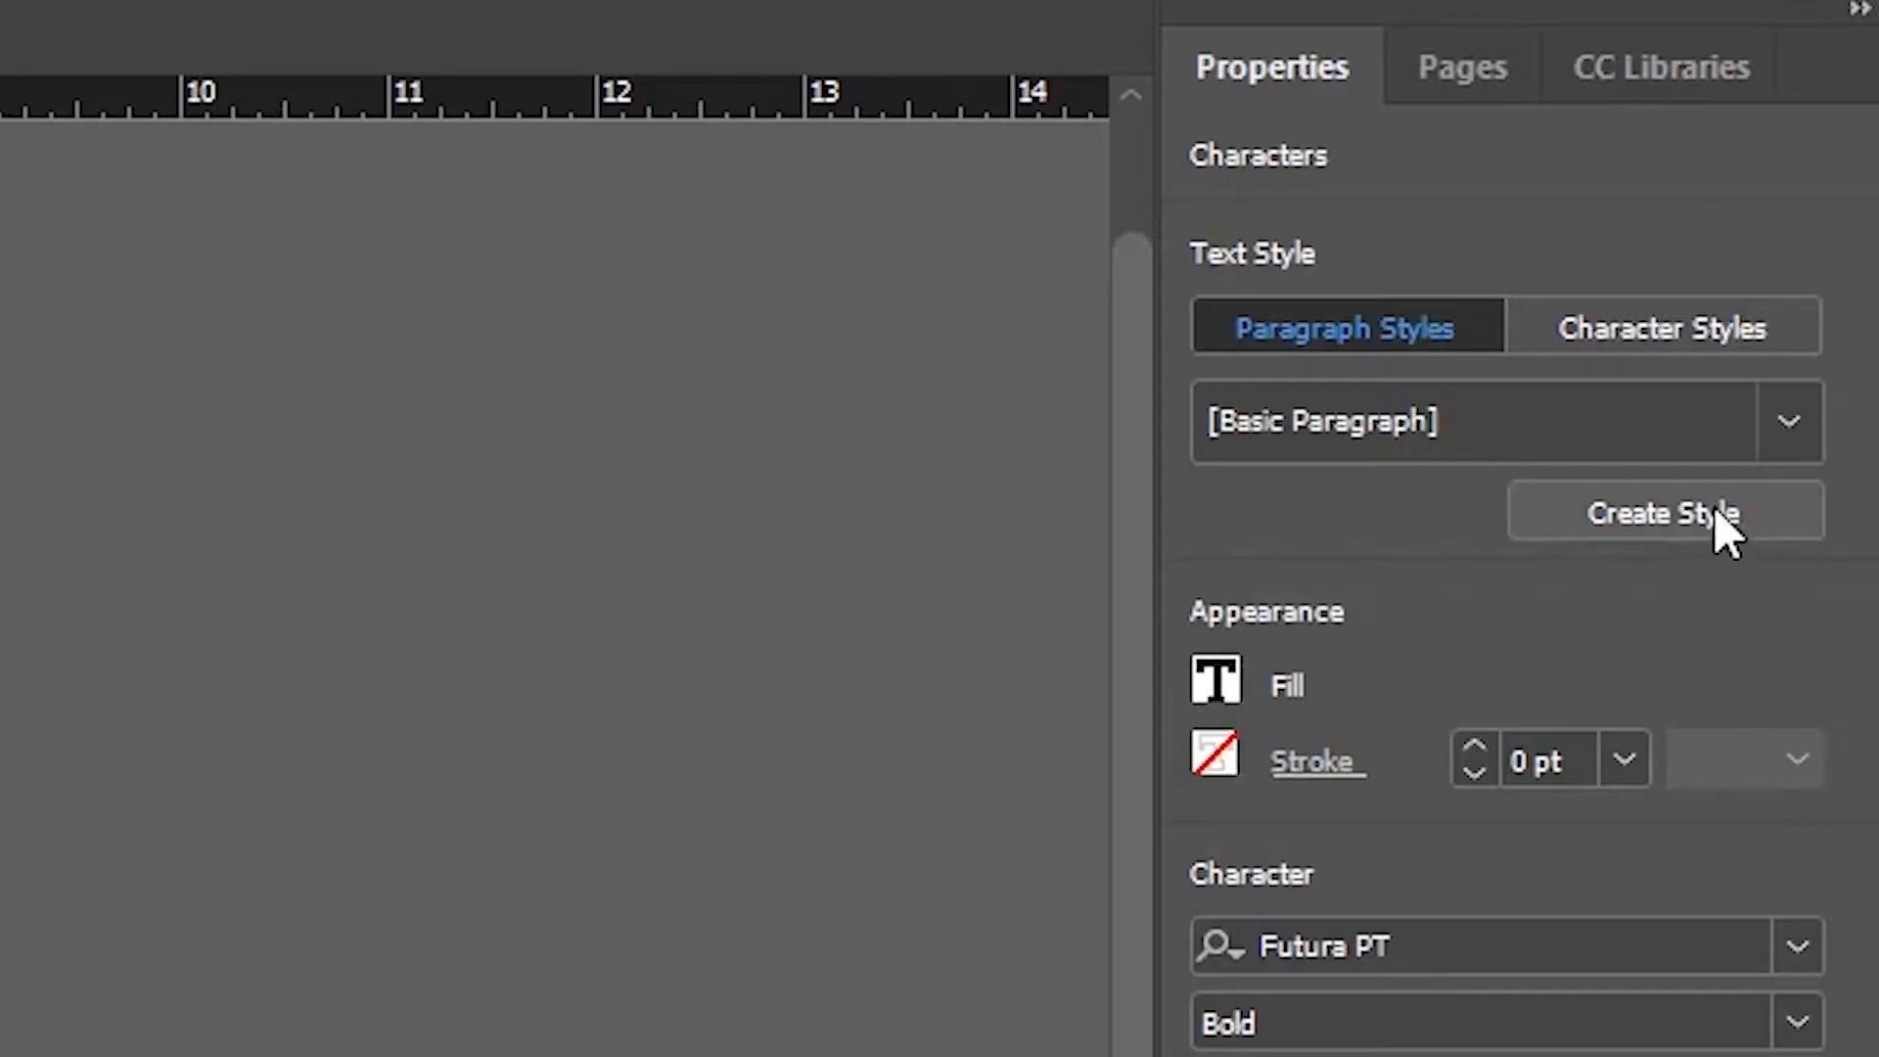
Step: Create a paragraph style named "Demo style" from the selected text's formatting
{"action": "left_click", "coordinate": [1805, 296]}
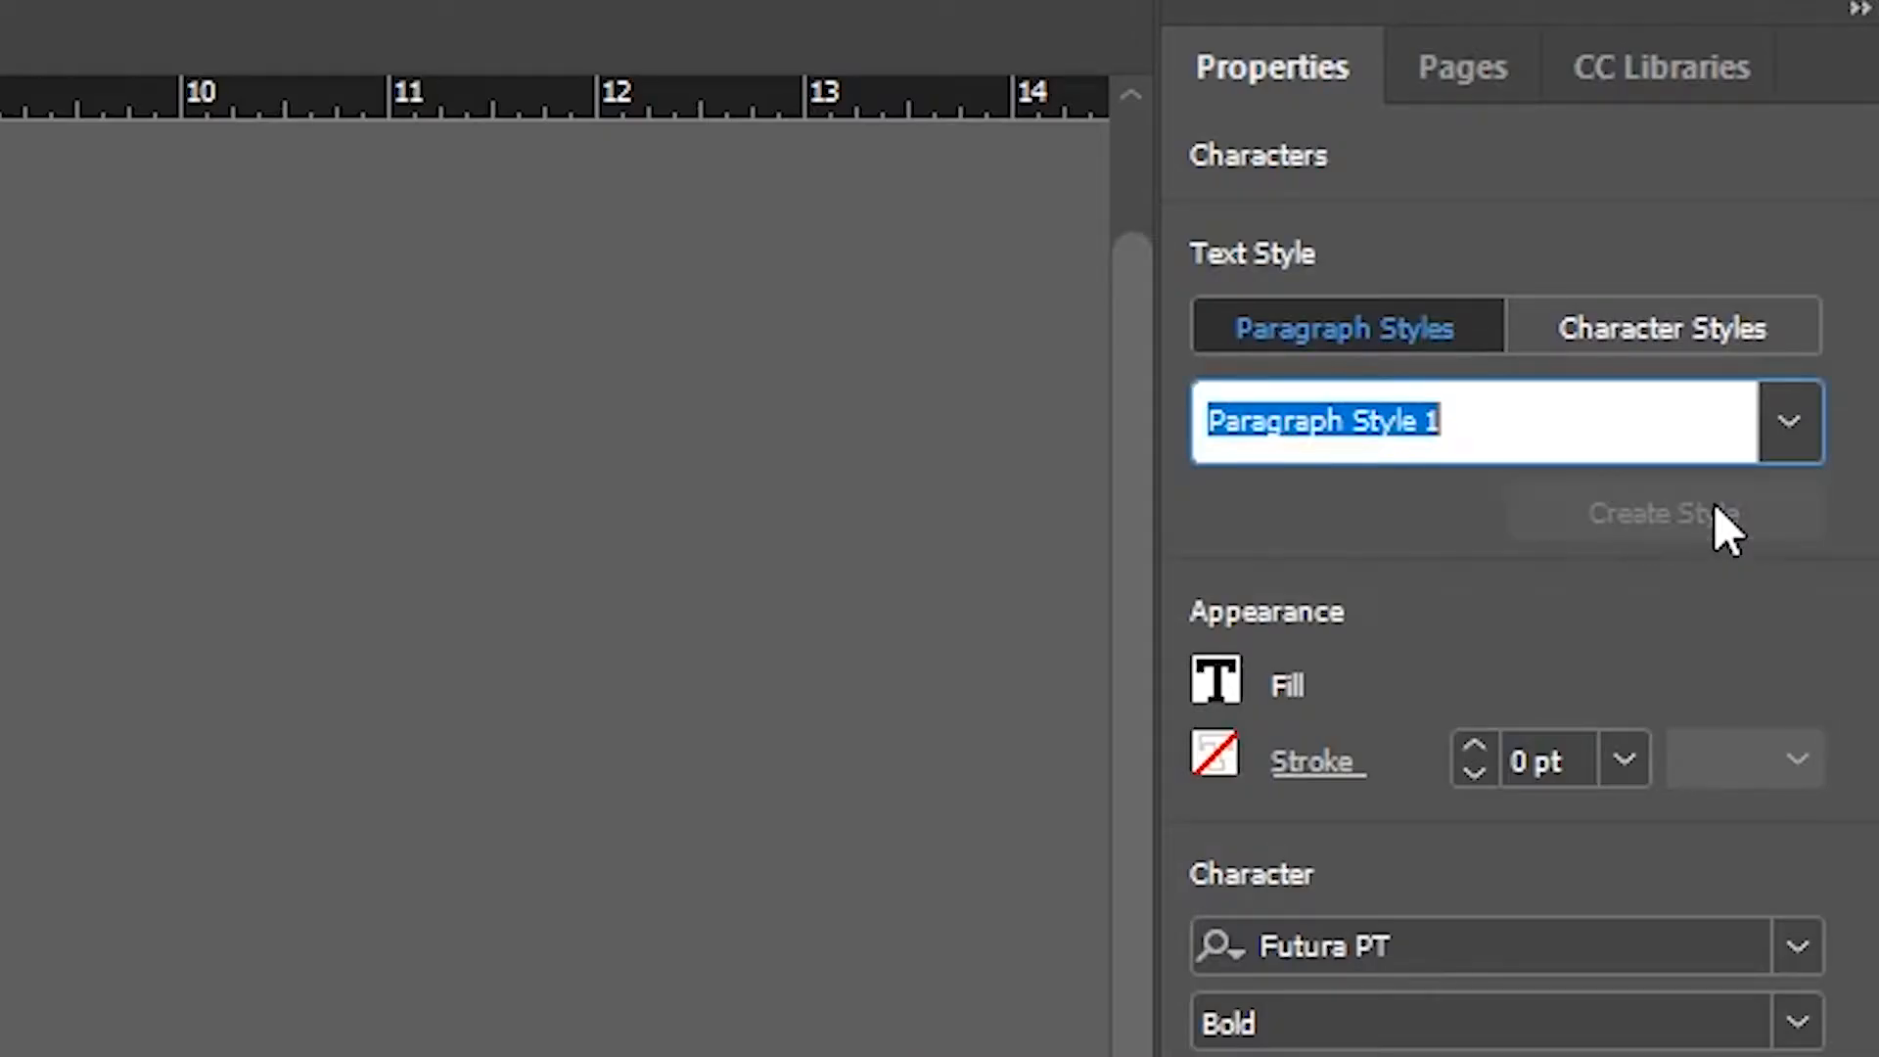
{"action": "type", "text": "Demo style"}
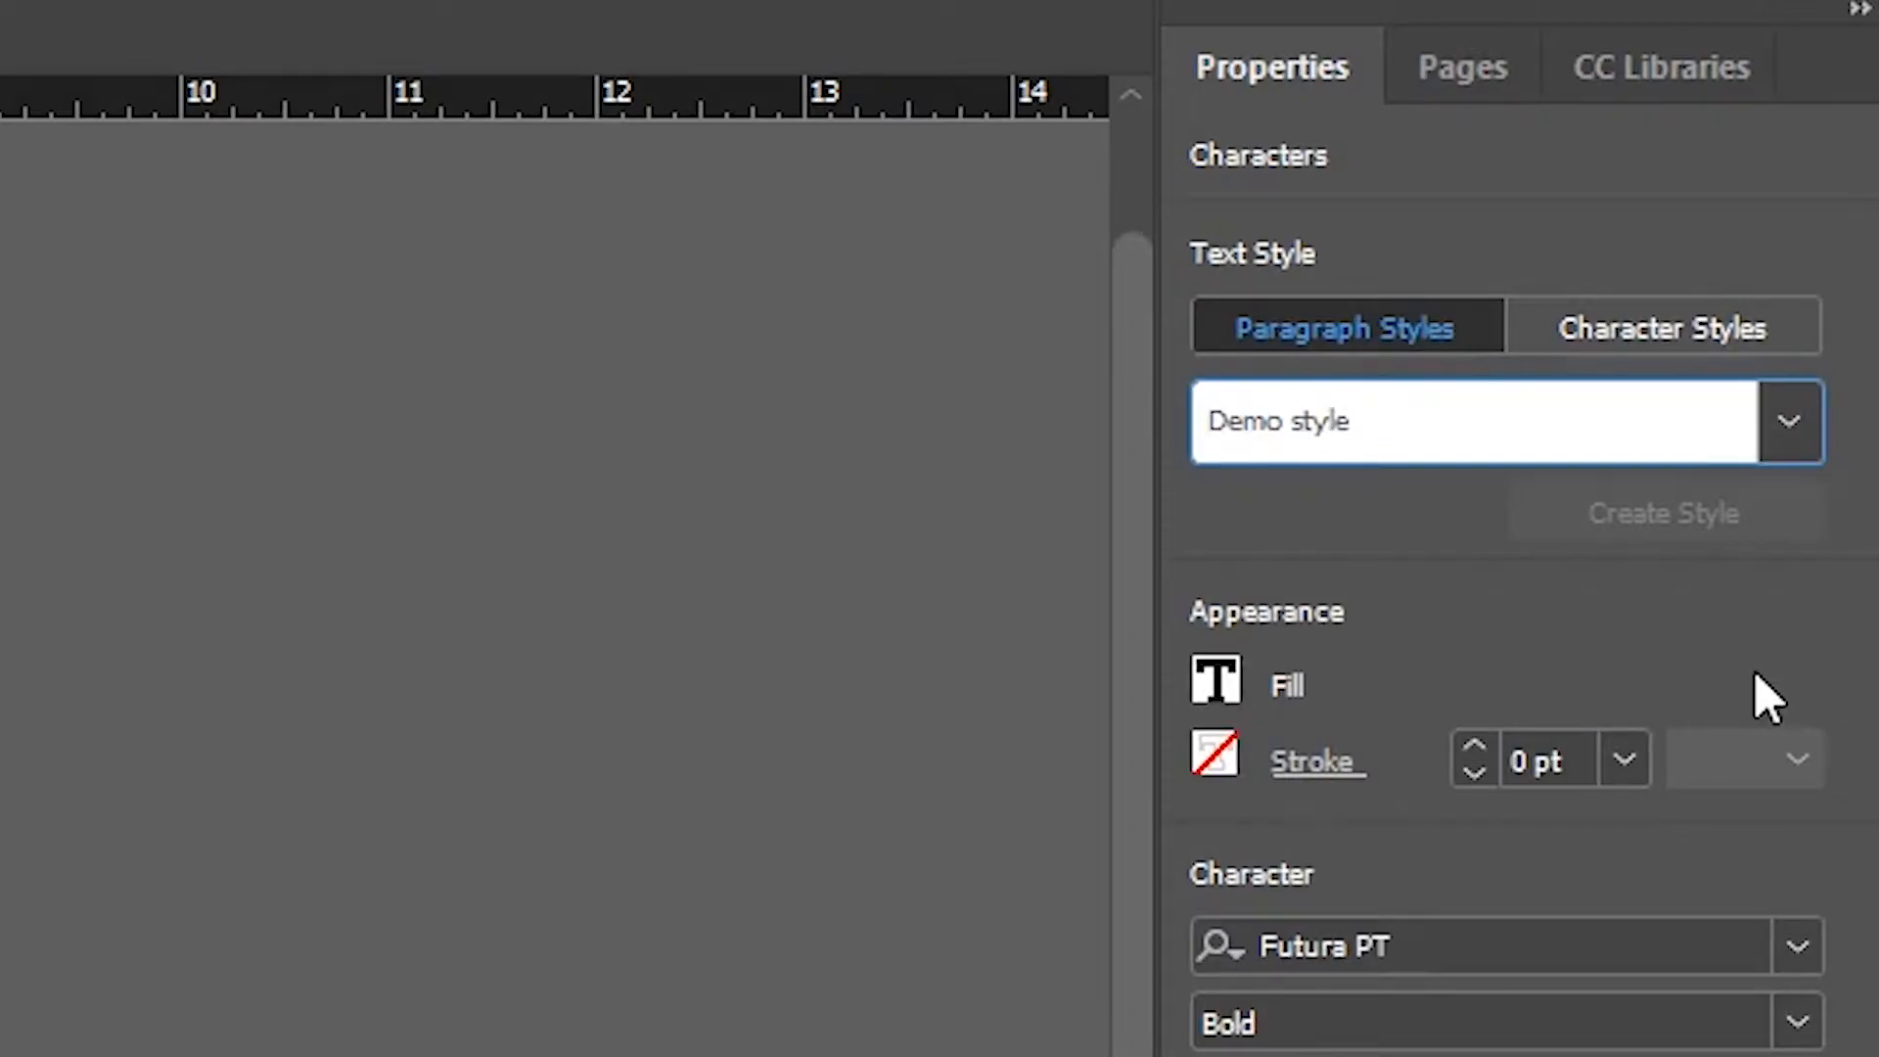
{"action": "key", "text": "Return"}
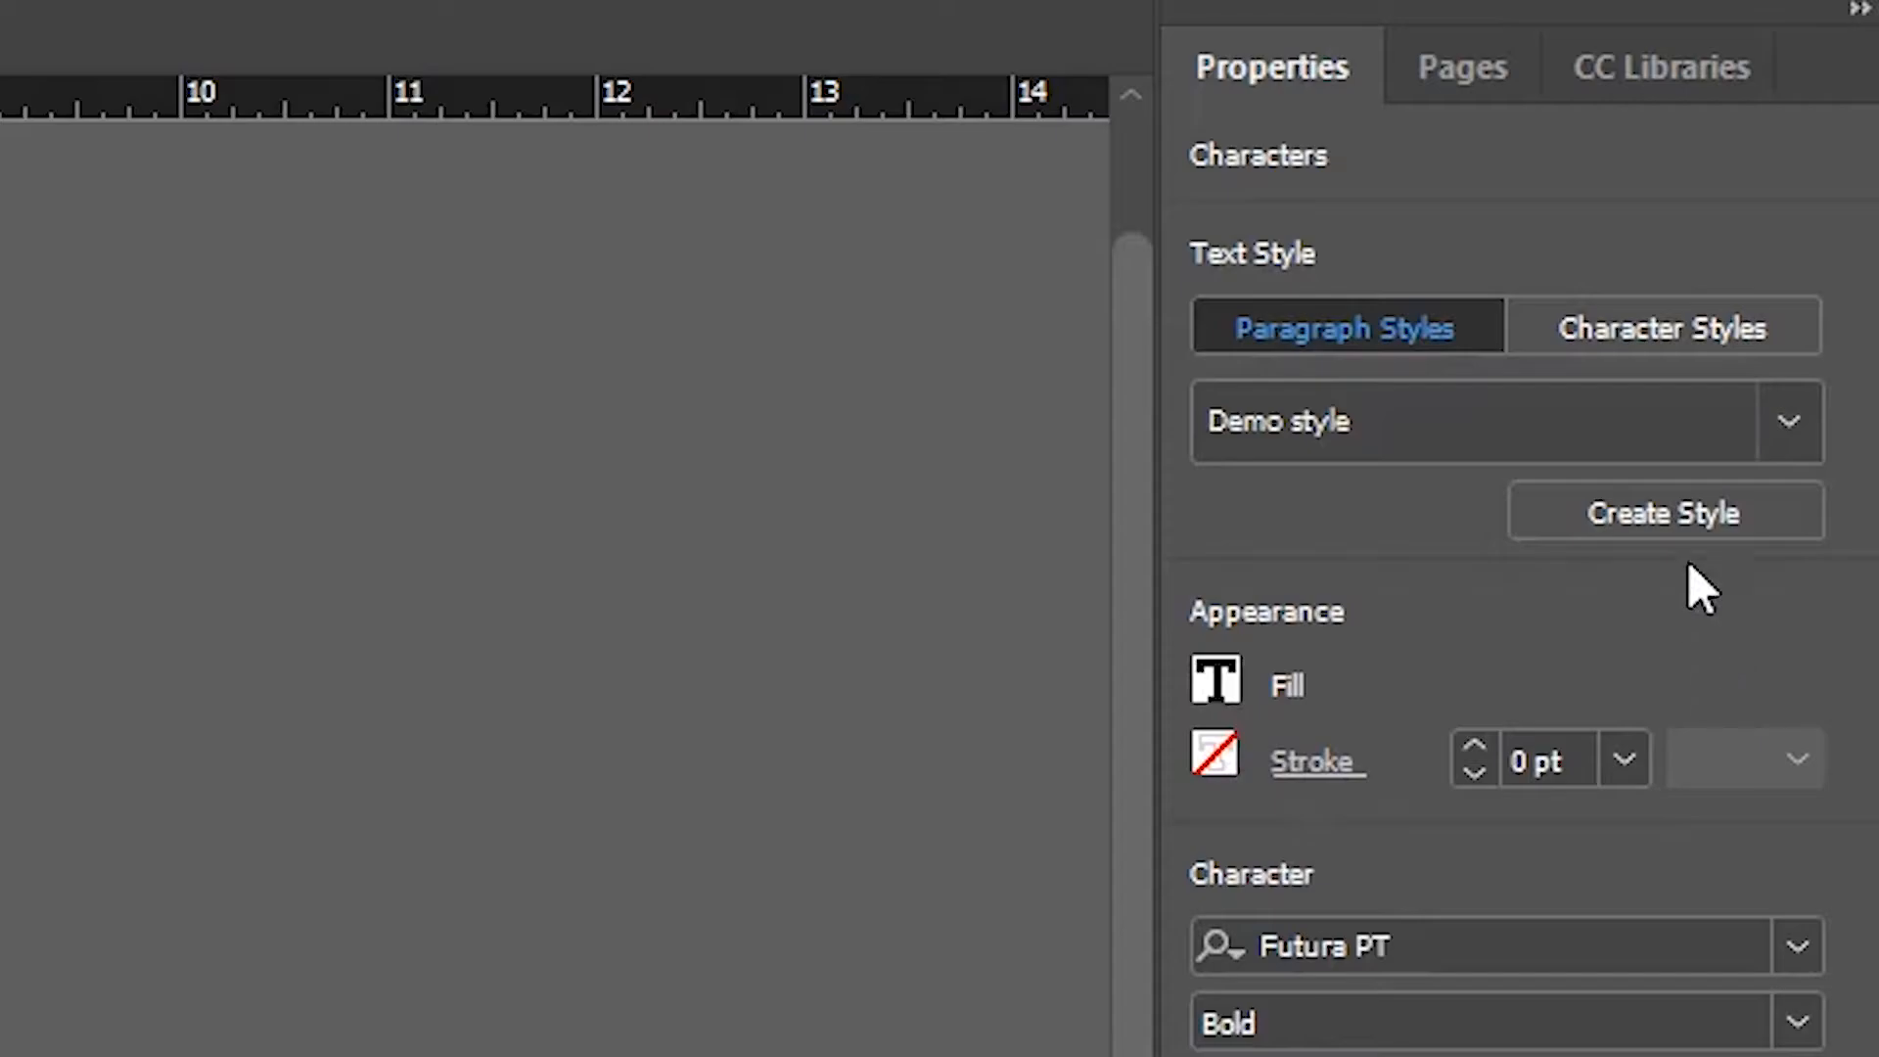
Step: Delete the "Demo style" paragraph style, replacing it with [Basic Paragraph], then close the paragraph style list and deselect the text frame
{"action": "left_click", "coordinate": [1813, 416]}
{"action": "left_click", "coordinate": [1566, 792]}
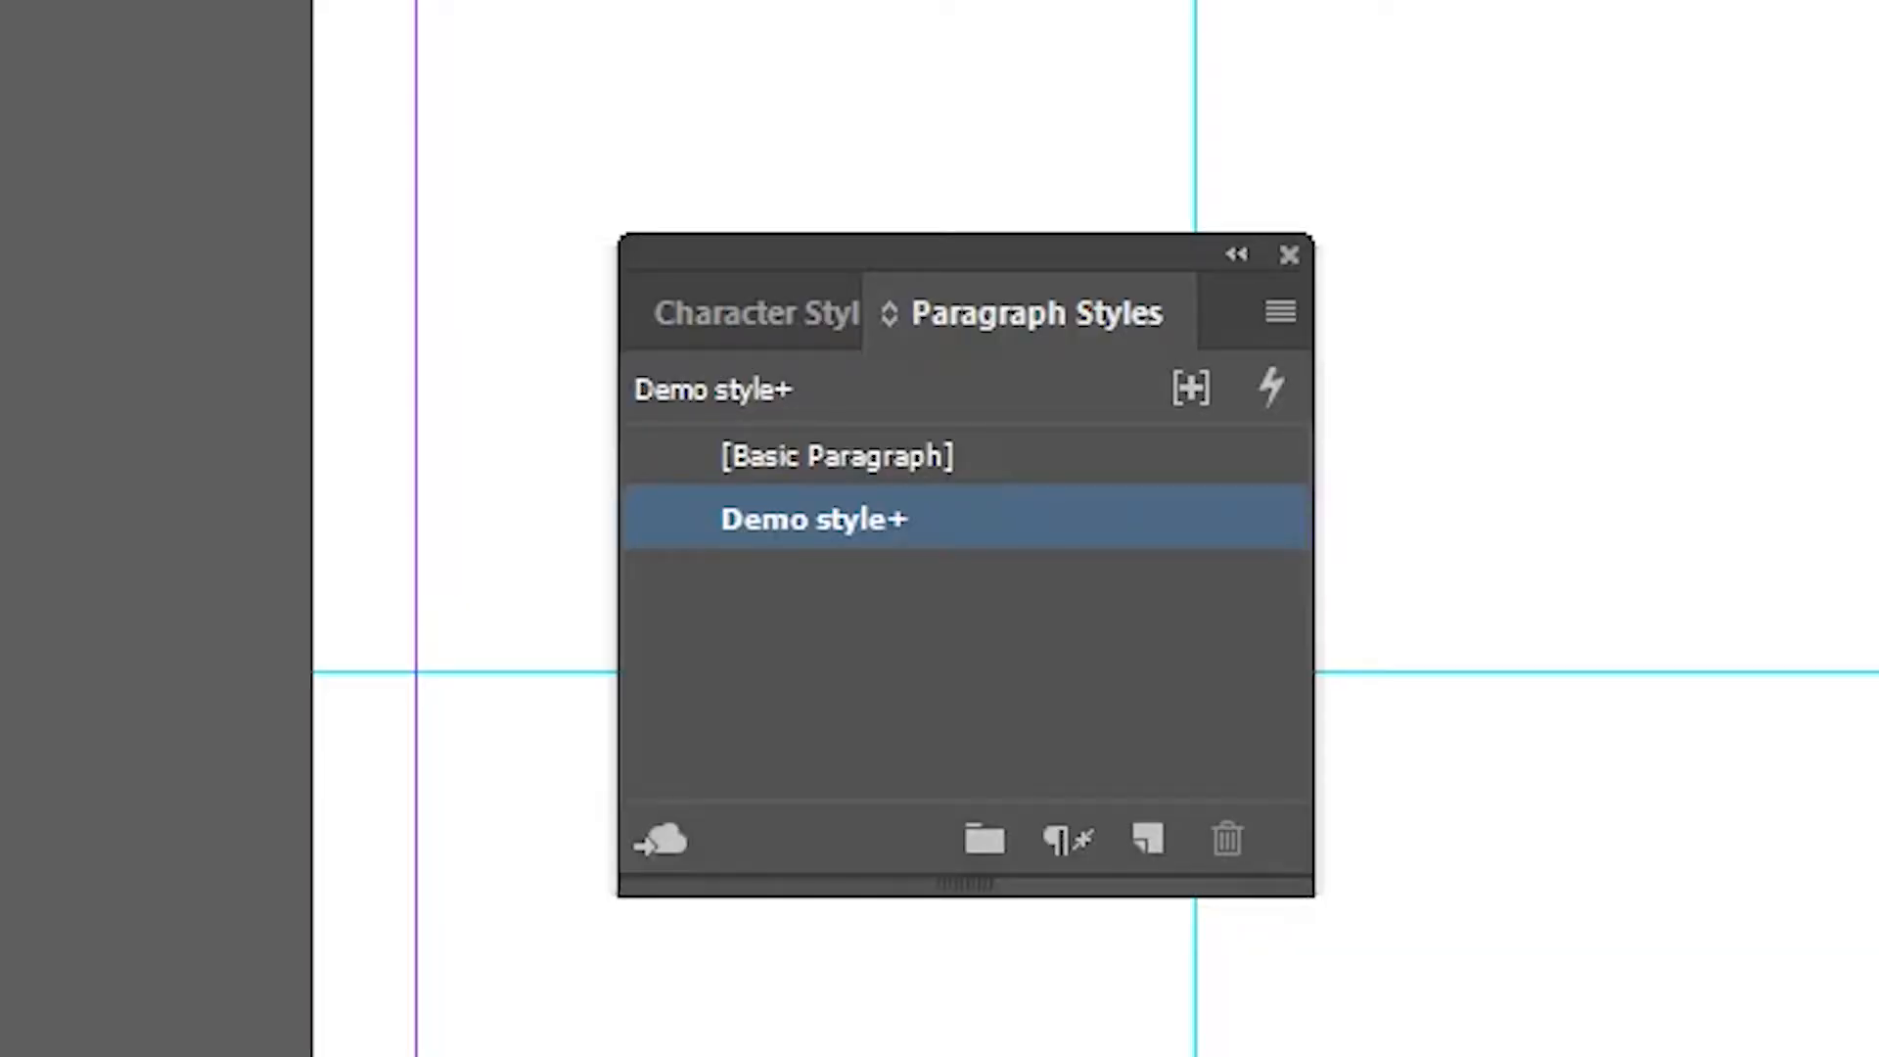
{"action": "left_click", "coordinate": [1228, 839]}
{"action": "left_click", "coordinate": [1358, 763]}
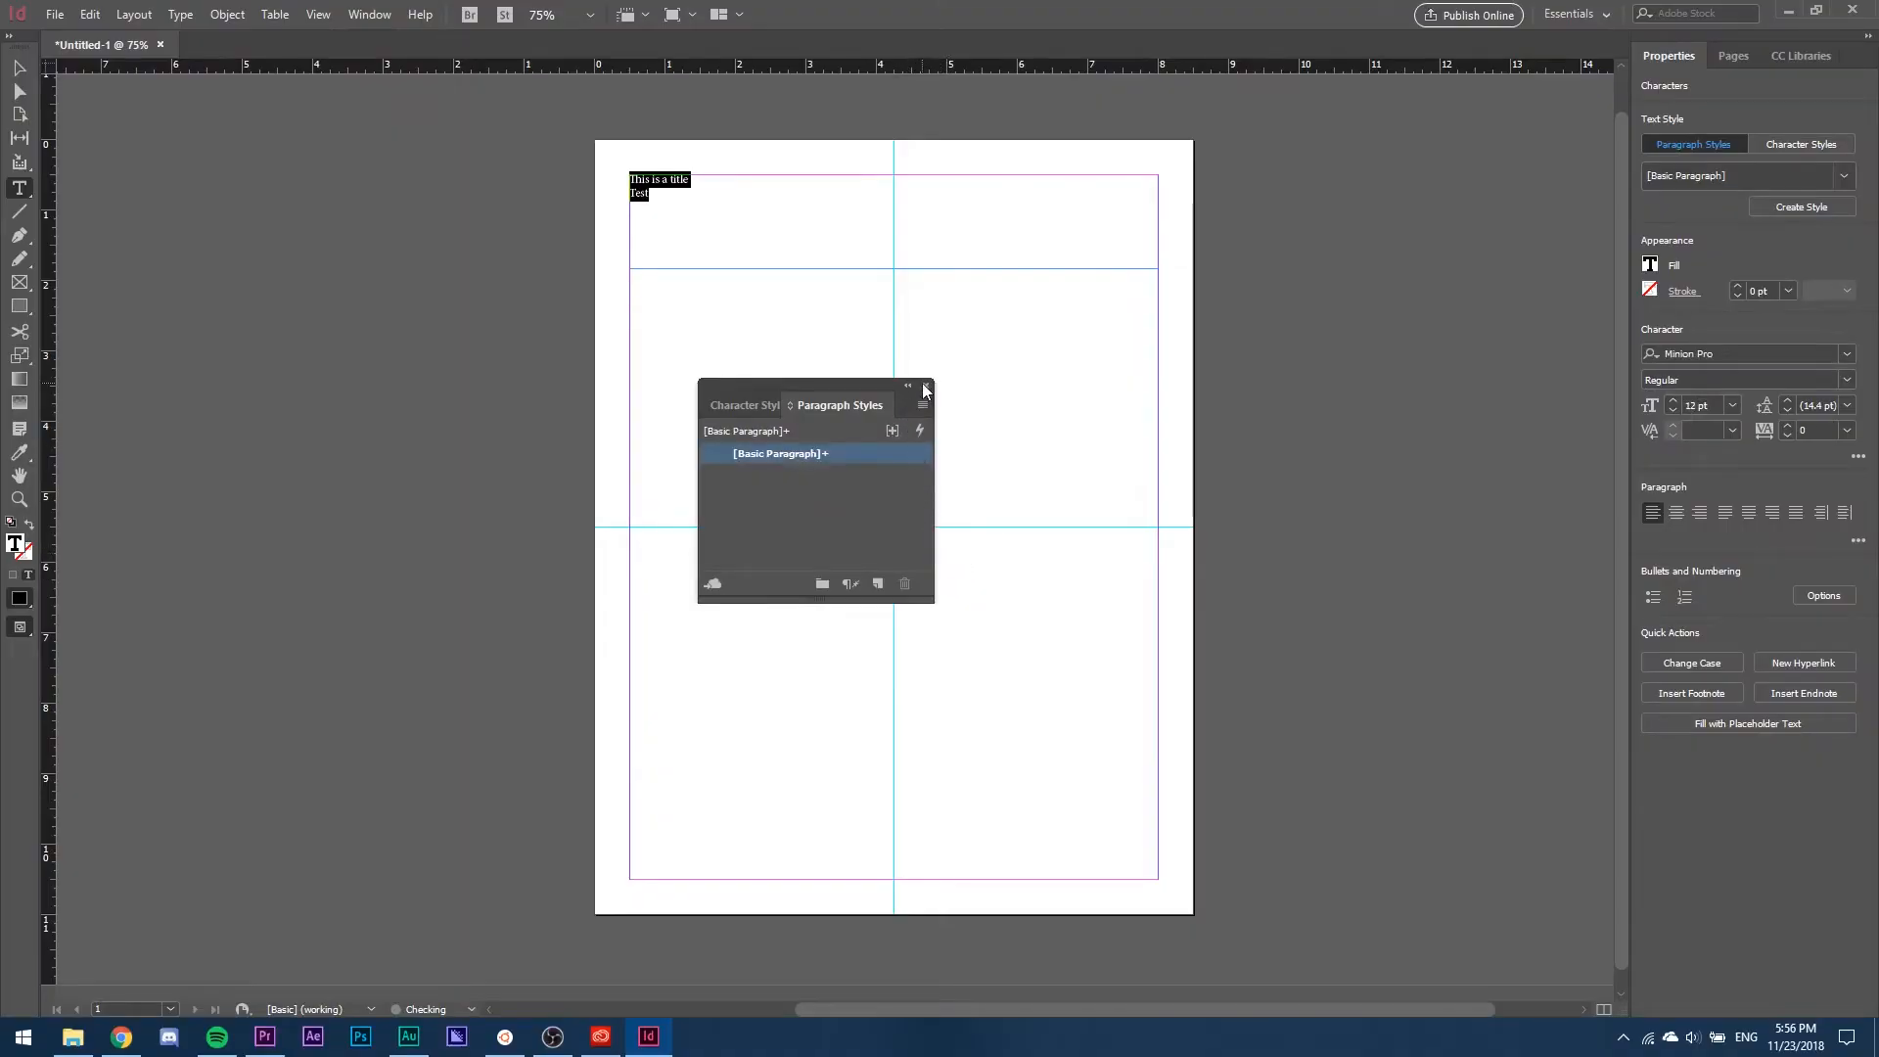
{"action": "left_click", "coordinate": [925, 387]}
{"action": "left_click", "coordinate": [18, 67]}
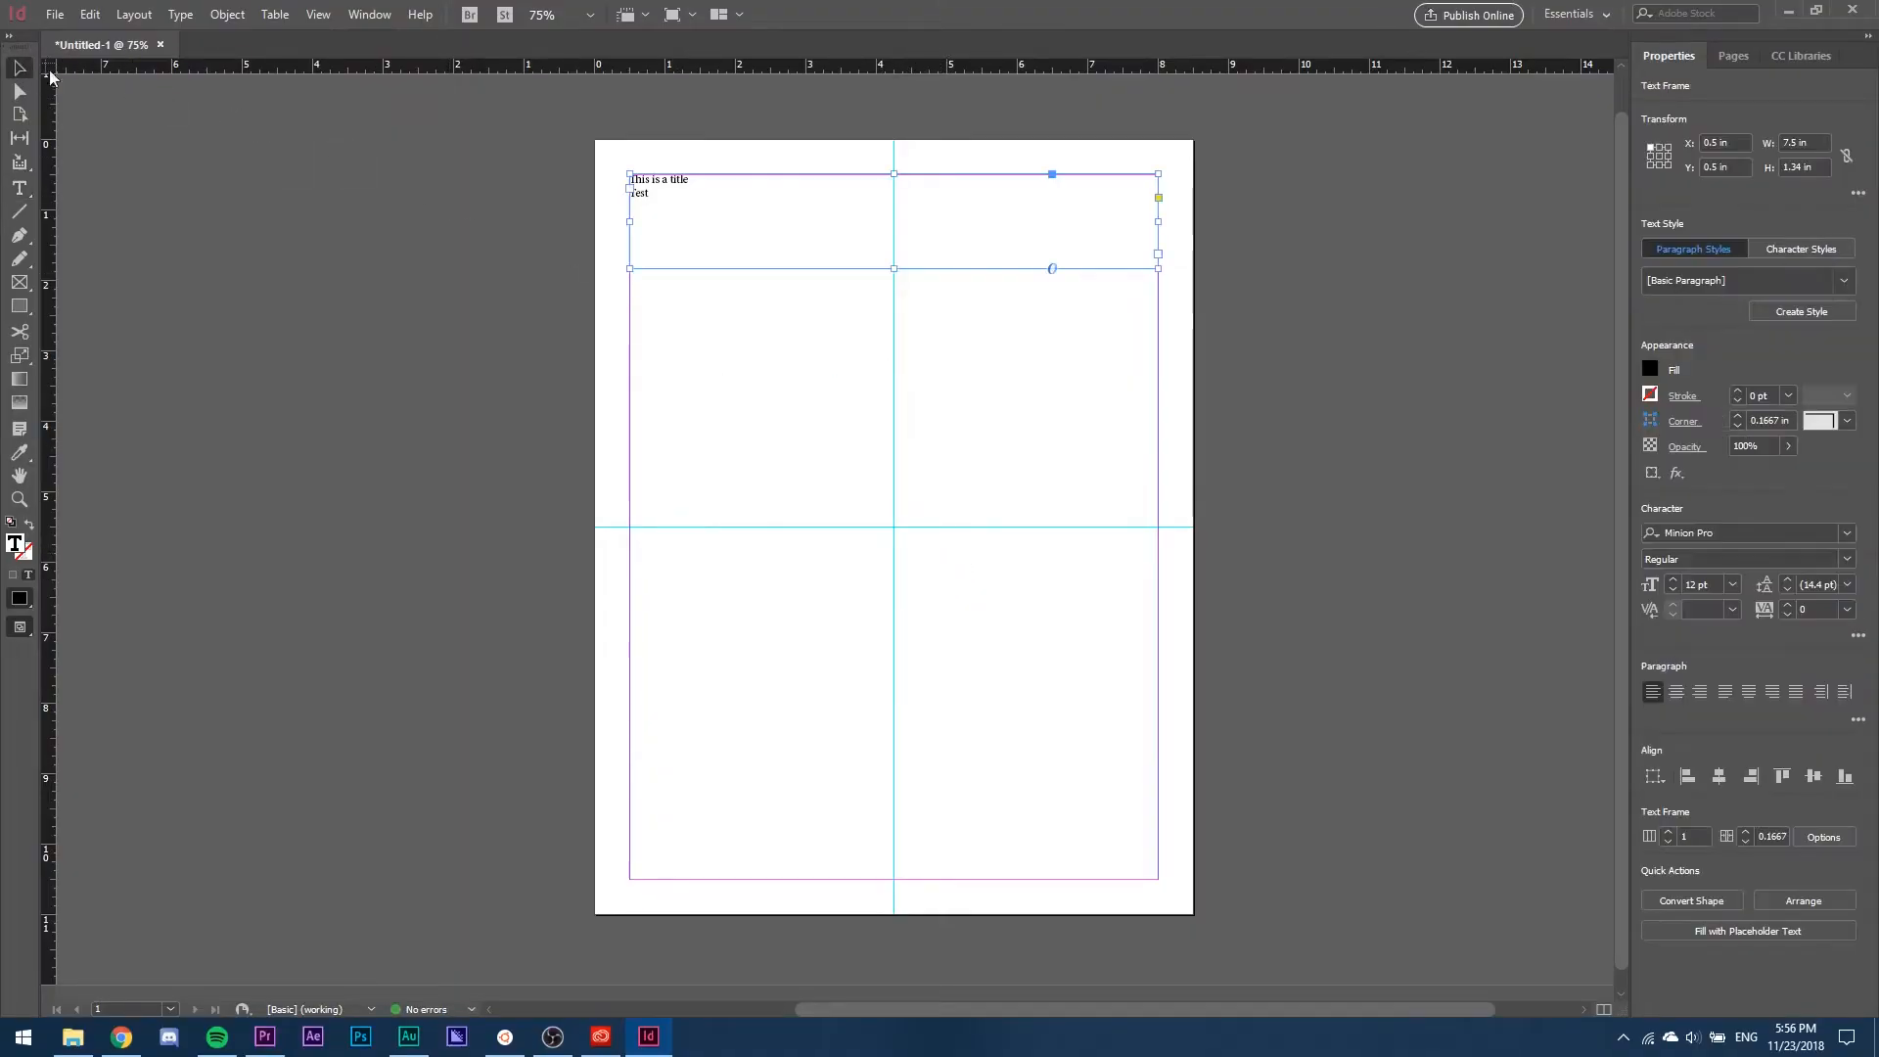
{"action": "left_click", "coordinate": [825, 347]}
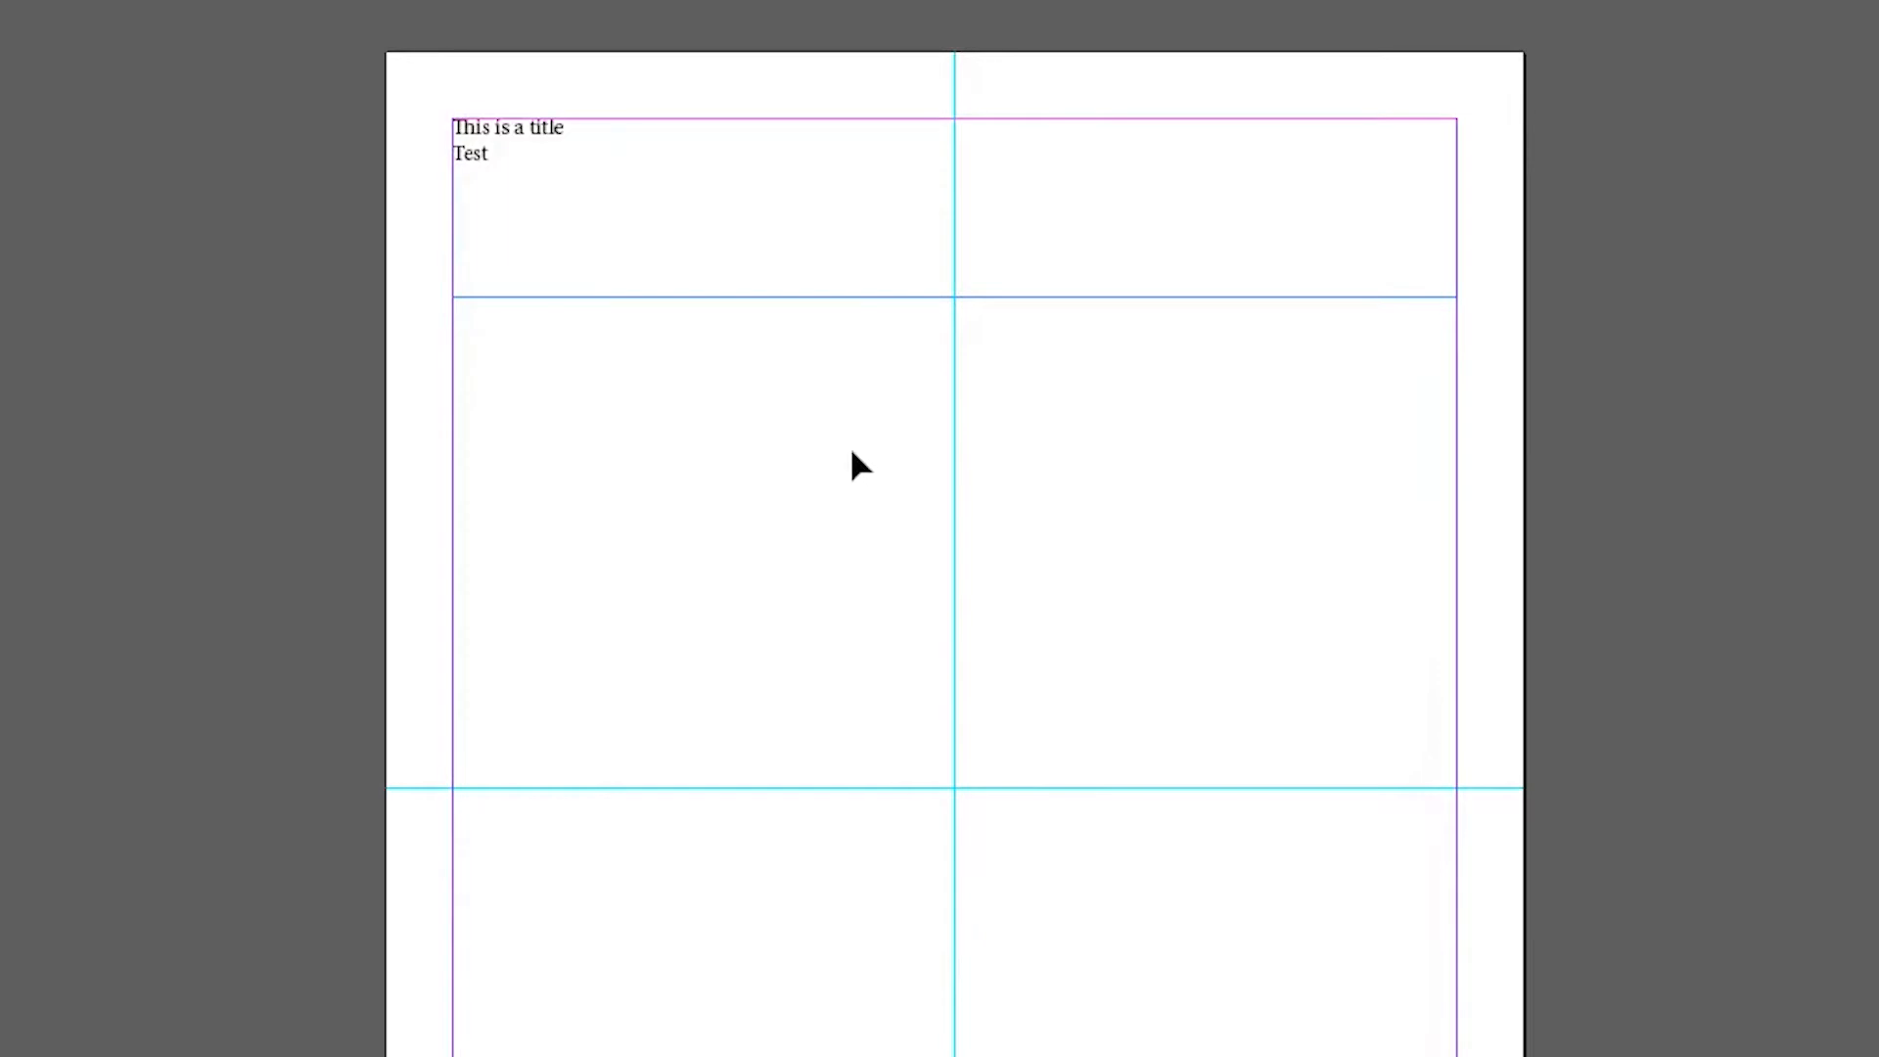
Step: Undo and redo the deletion of "Demo style" several times, ending with the deletion undone
{"action": "key", "text": "ctrl+z"}
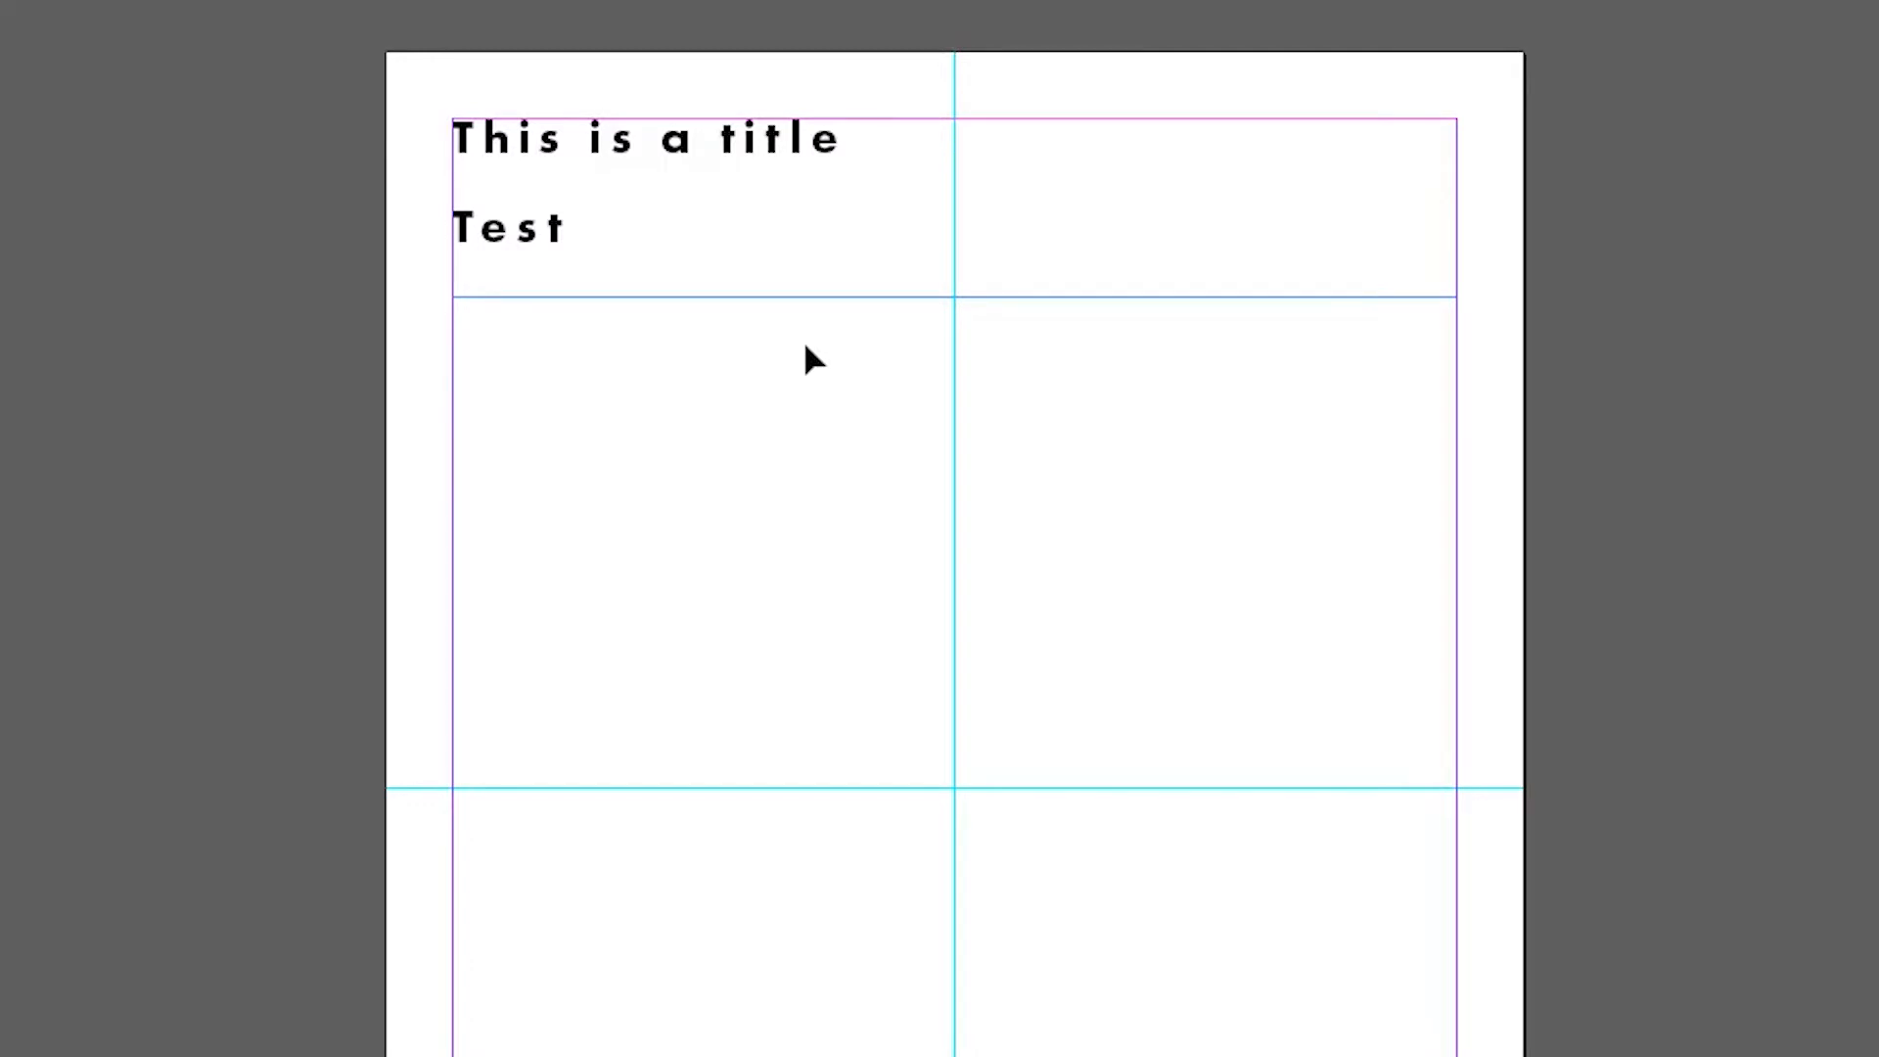
{"action": "key", "text": "ctrl+shift+z"}
{"action": "key", "text": "ctrl+z"}
{"action": "key", "text": "ctrl+shift+z"}
{"action": "key", "text": "ctrl+z"}
{"action": "key", "text": "ctrl+shift+z"}
{"action": "key", "text": "ctrl+z"}
{"action": "key", "text": "ctrl+shift+z"}
{"action": "key", "text": "ctrl+z"}
{"action": "key", "text": "ctrl+shift+z"}
{"action": "key", "text": "ctrl+z"}
{"action": "key", "text": "ctrl+shift+z"}
{"action": "key", "text": "ctrl+z"}
Step: Duplicate the title text frame four times straight down the page, spacing the copies below one another within the margins
{"action": "left_click", "coordinate": [834, 282]}
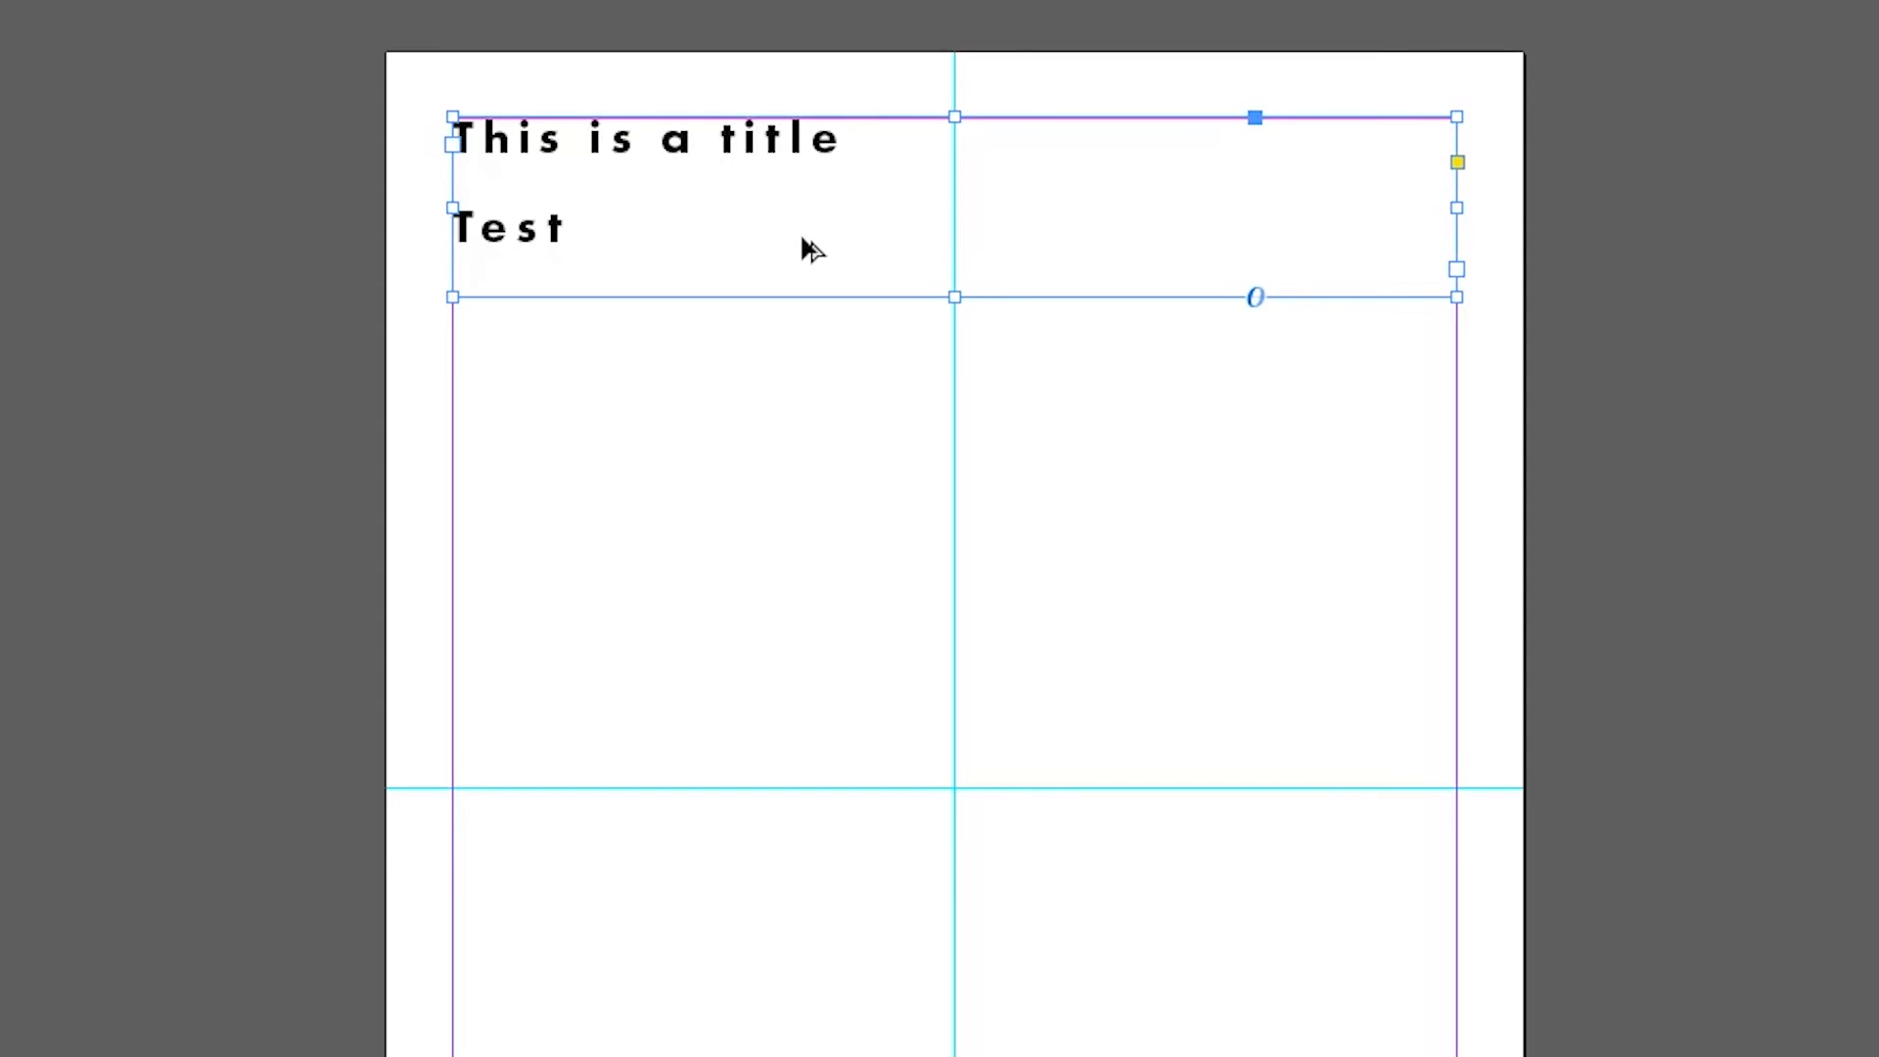
{"action": "left_click_drag", "start_coordinate": [801, 237], "coordinate": [813, 529]}
{"action": "left_click_drag", "start_coordinate": [810, 451], "coordinate": [808, 712]}
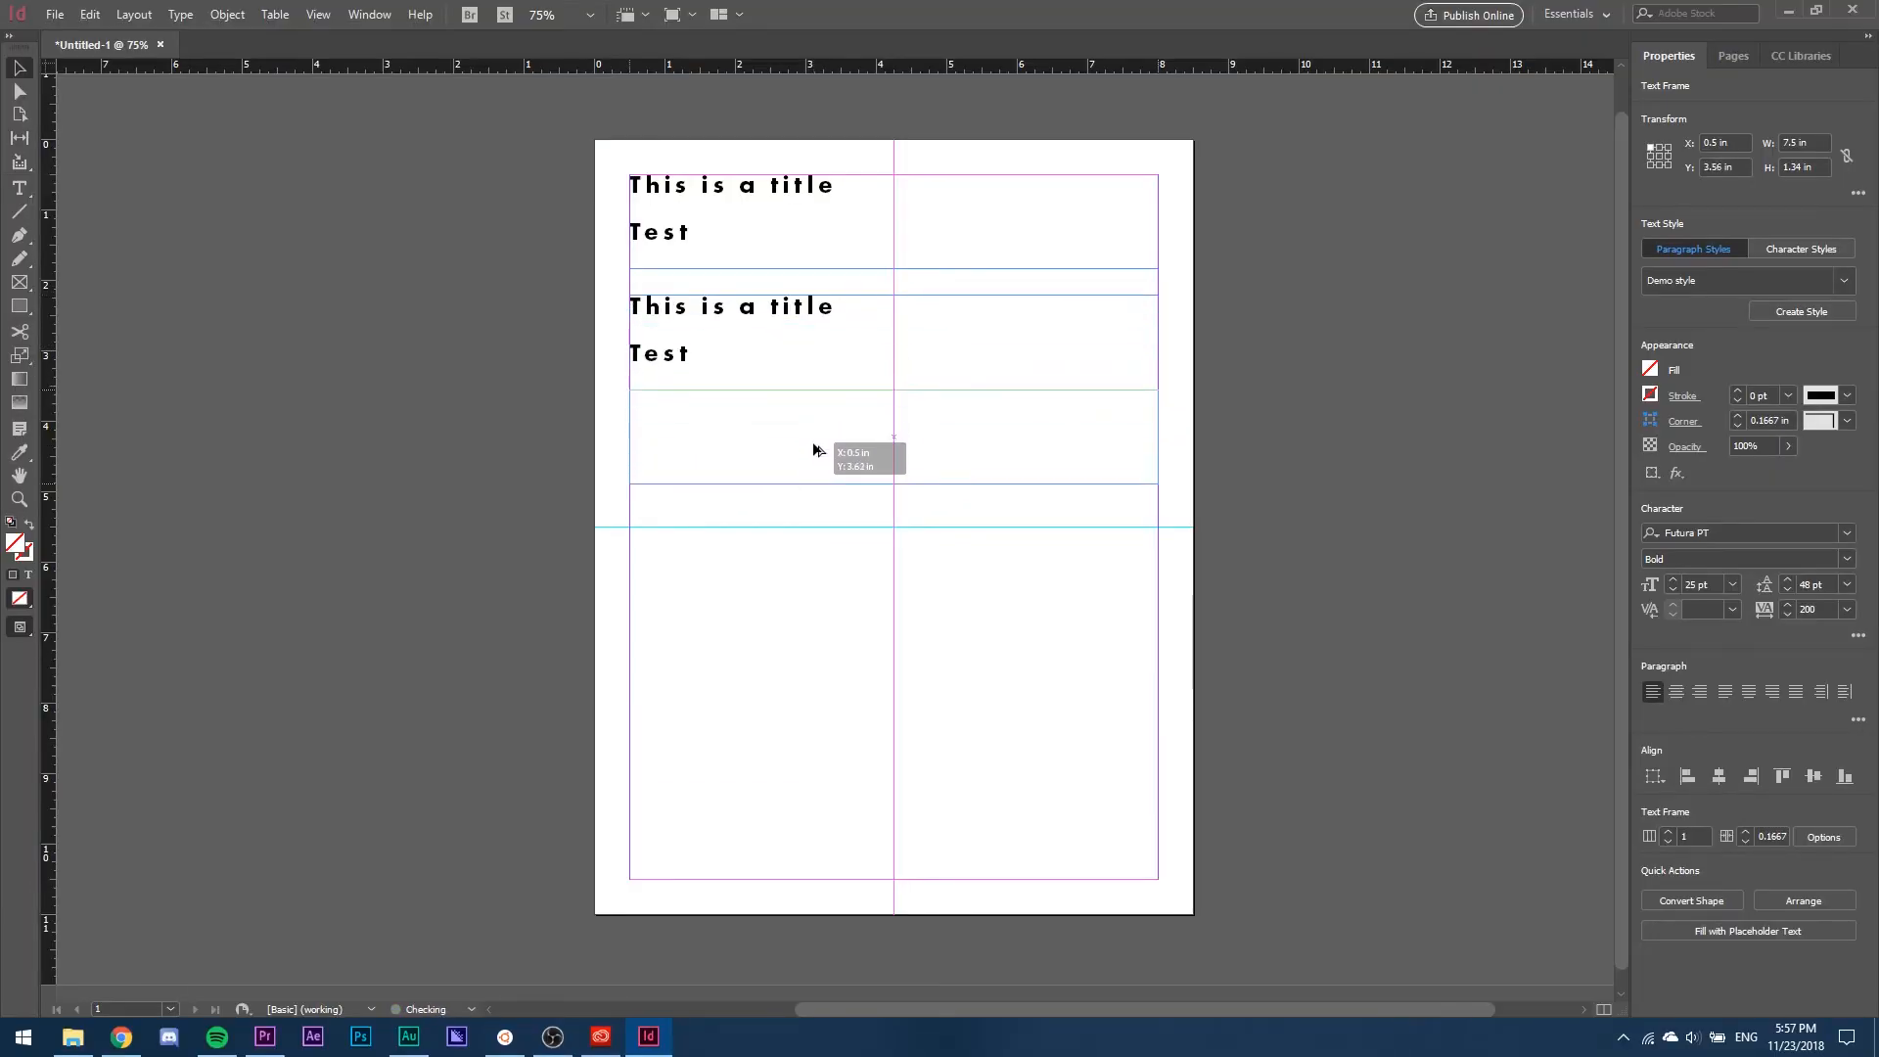
{"action": "left_click_drag", "start_coordinate": [816, 487], "coordinate": [806, 771]}
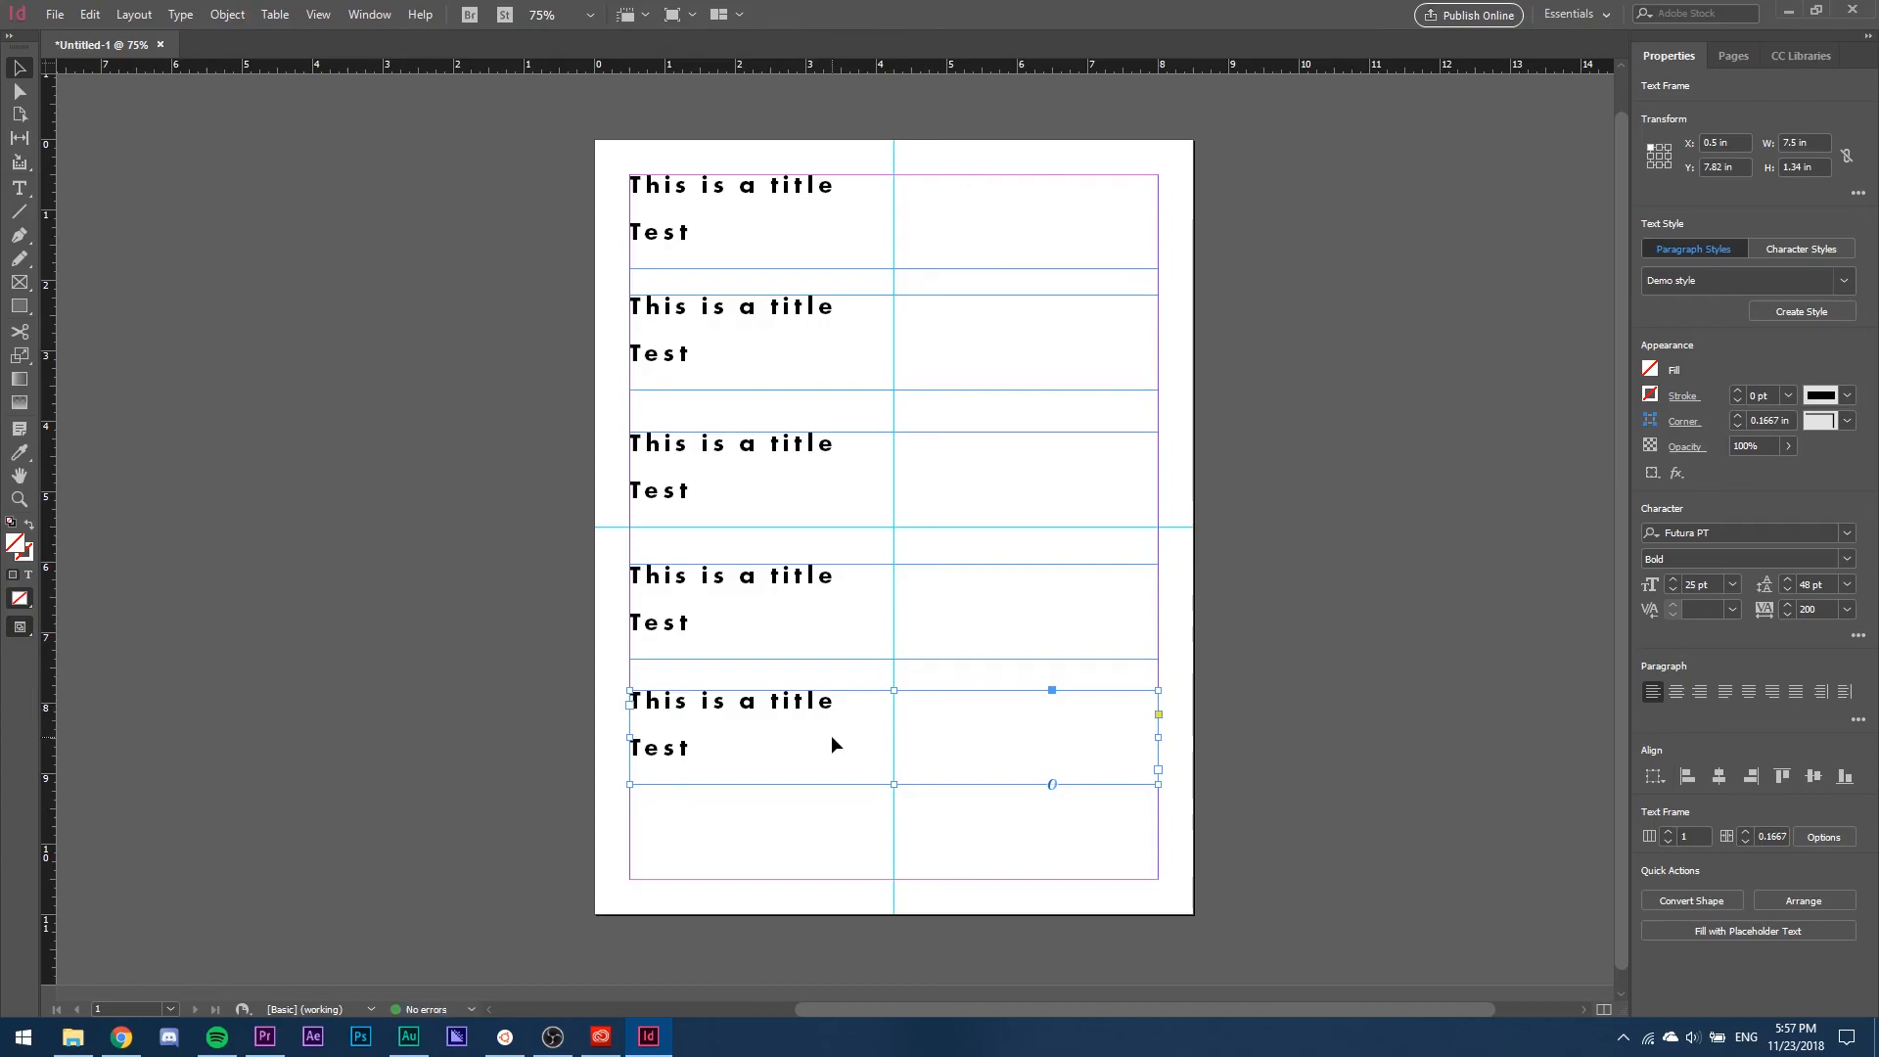
Step: Undo all four duplications of the title text frame, keeping only the original at the top of the page
{"action": "key", "text": "ctrl+z"}
{"action": "key", "text": "ctrl+z"}
{"action": "key", "text": "ctrl+z"}
{"action": "key", "text": "ctrl+z"}
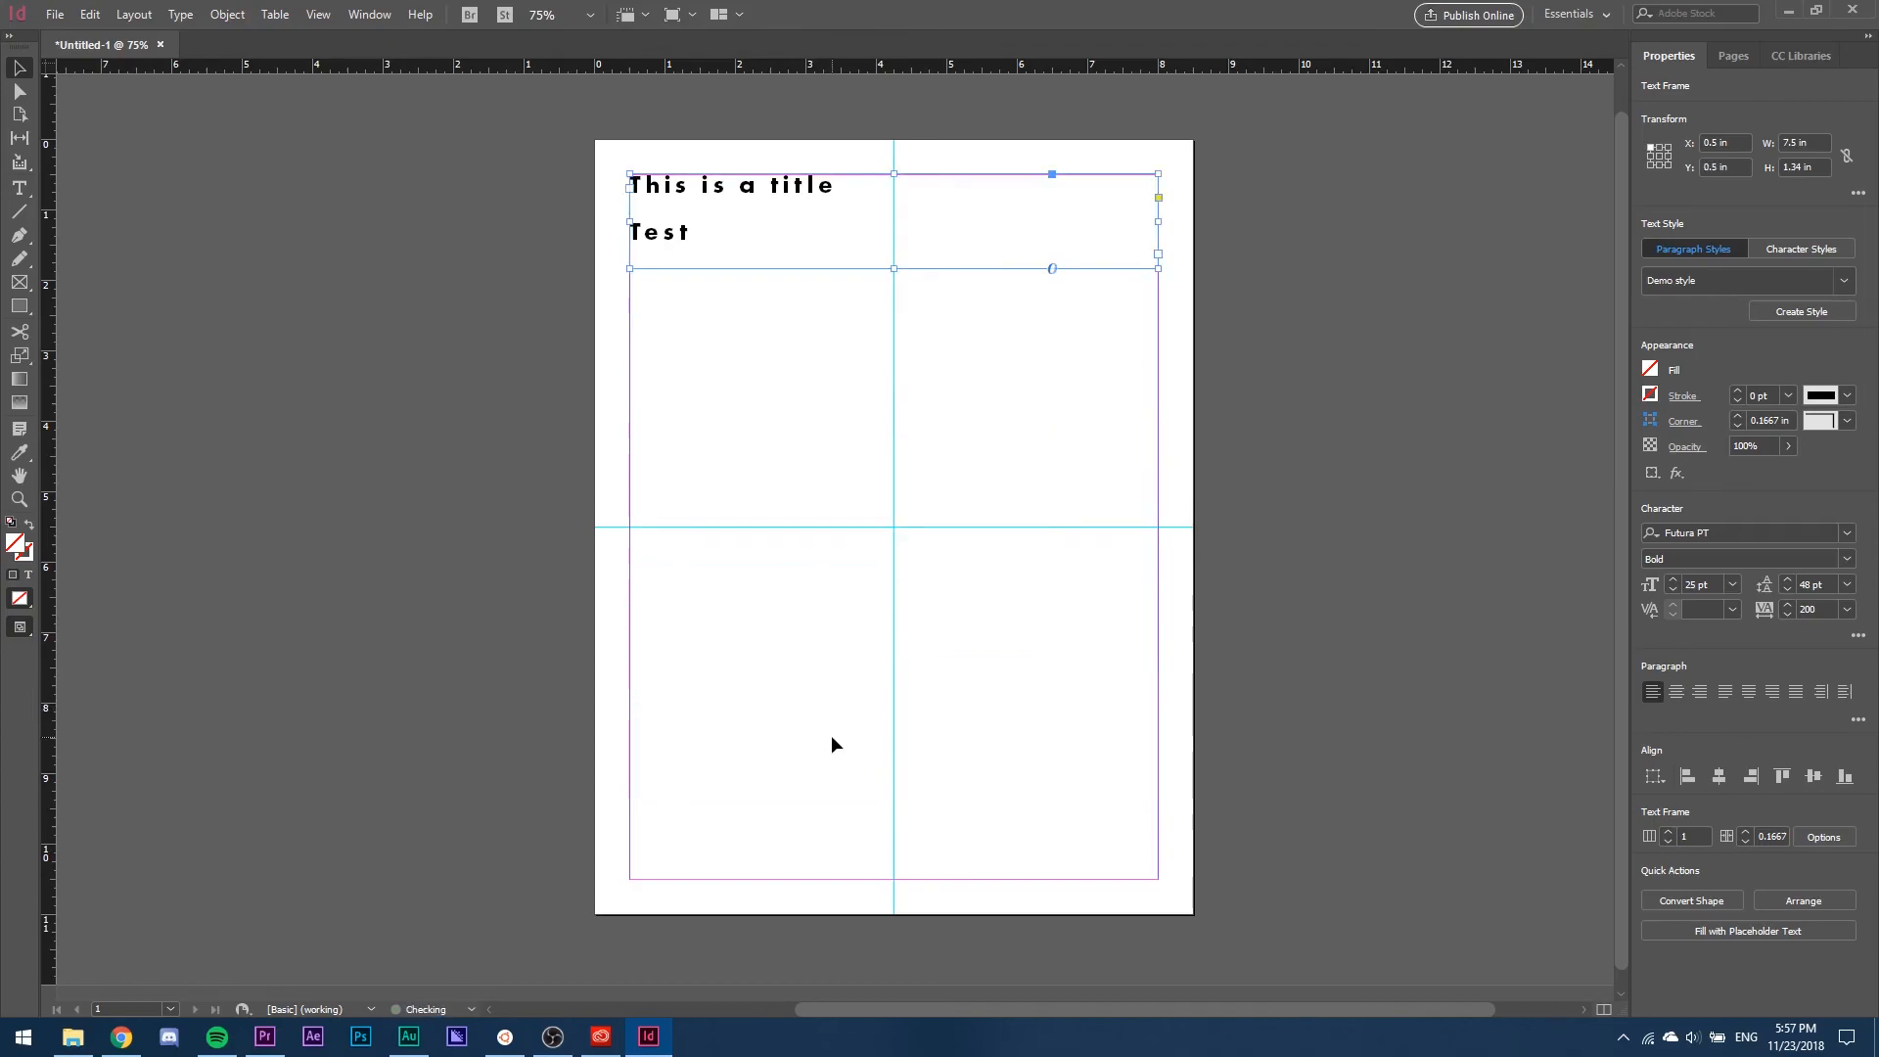